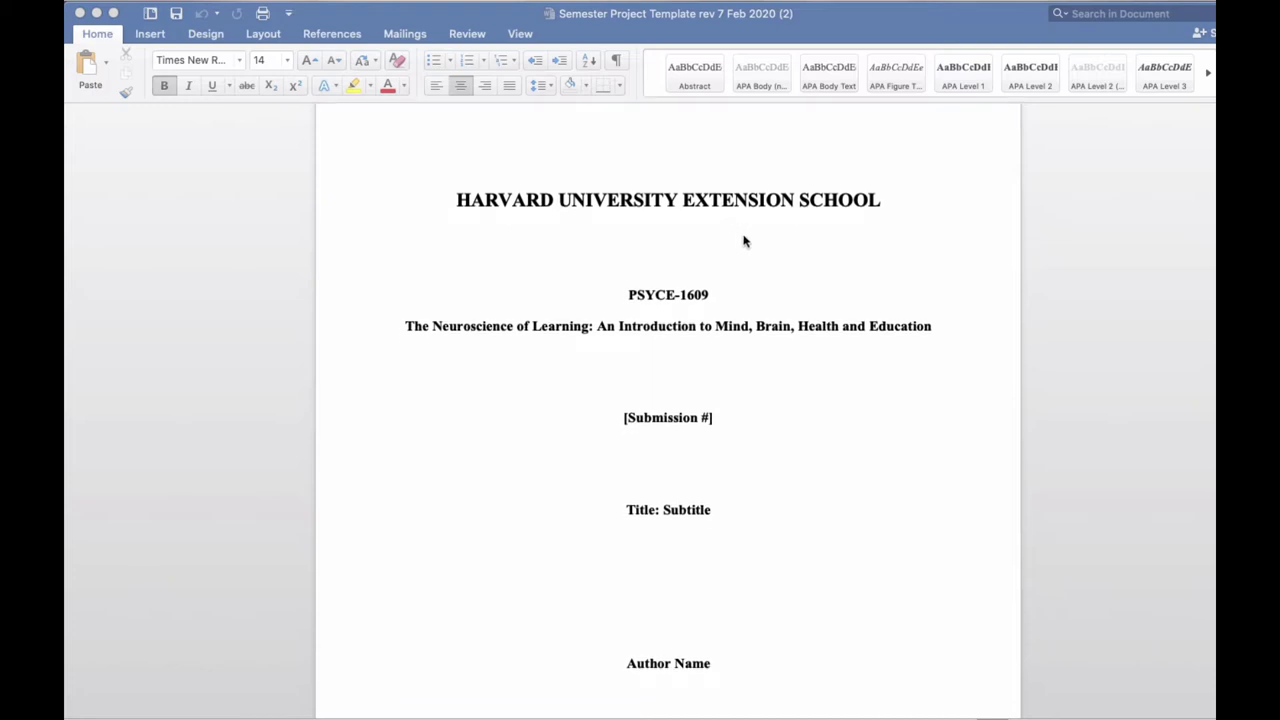
Step: Look through the template's cover page, table of contents, abstract page and the first page of the paper's body
scroll(743, 240, down, 12)
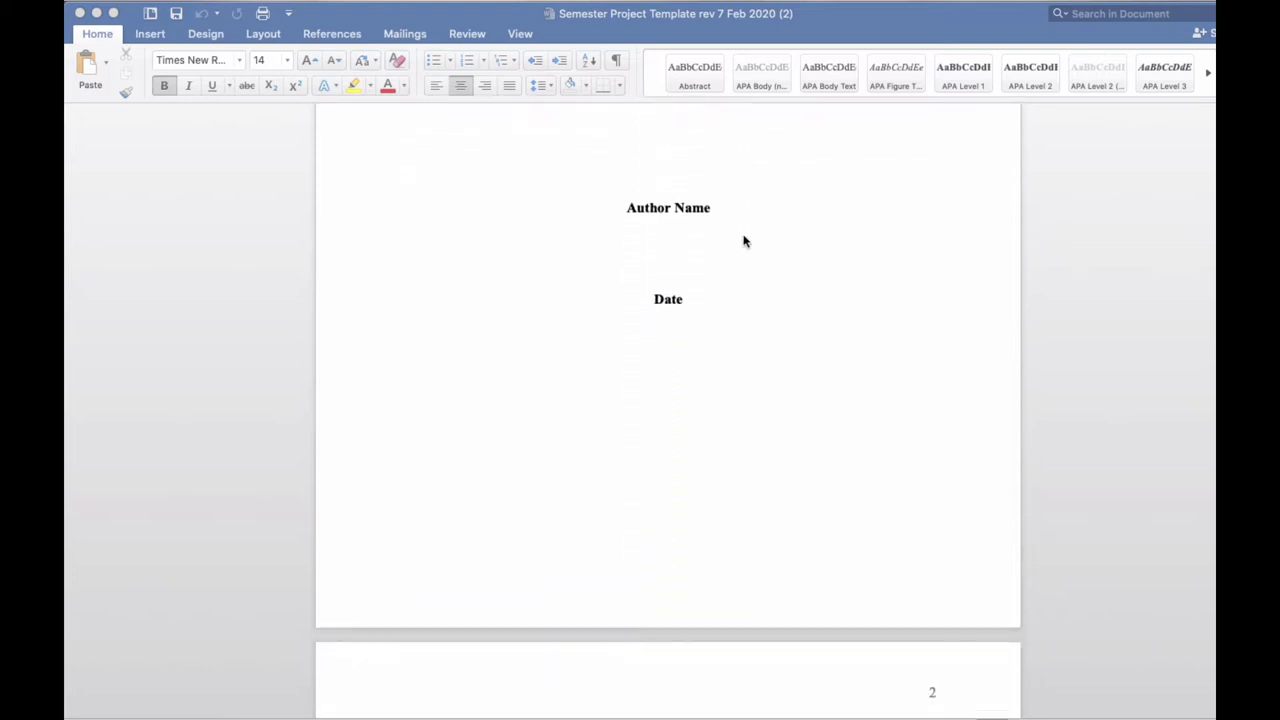
scroll(743, 240, down, 5)
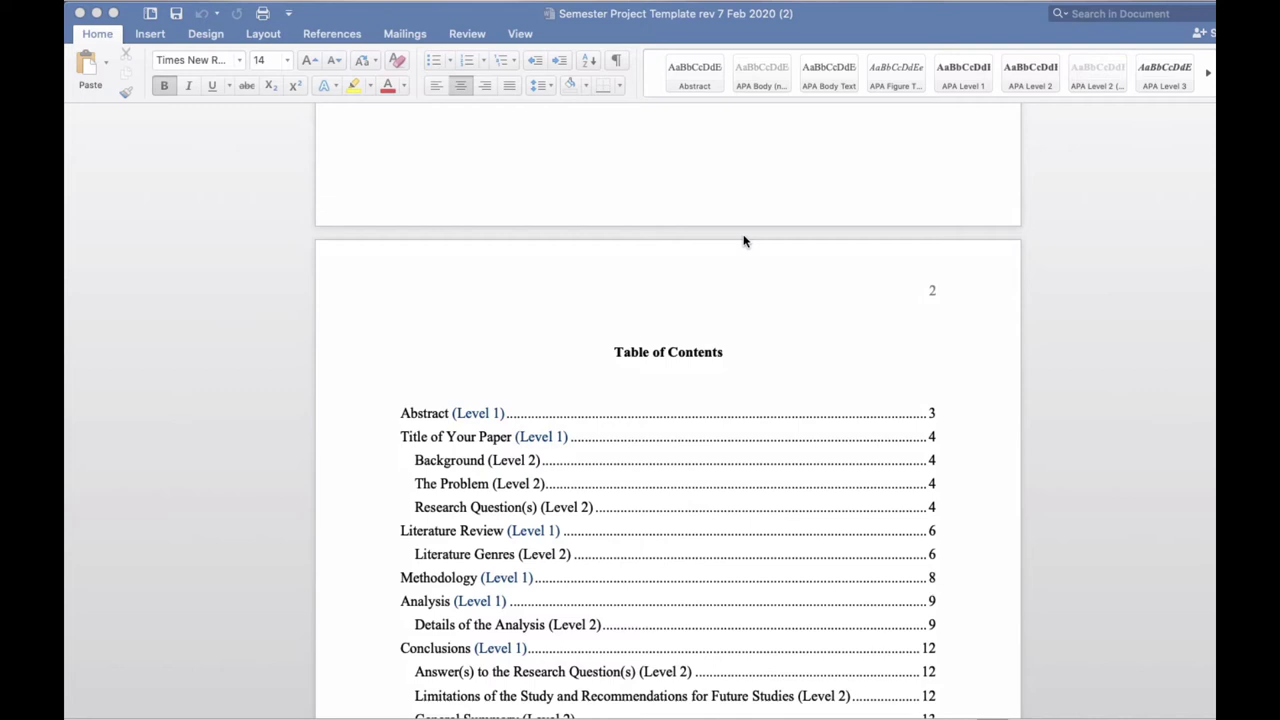
scroll(708, 294, down, 12)
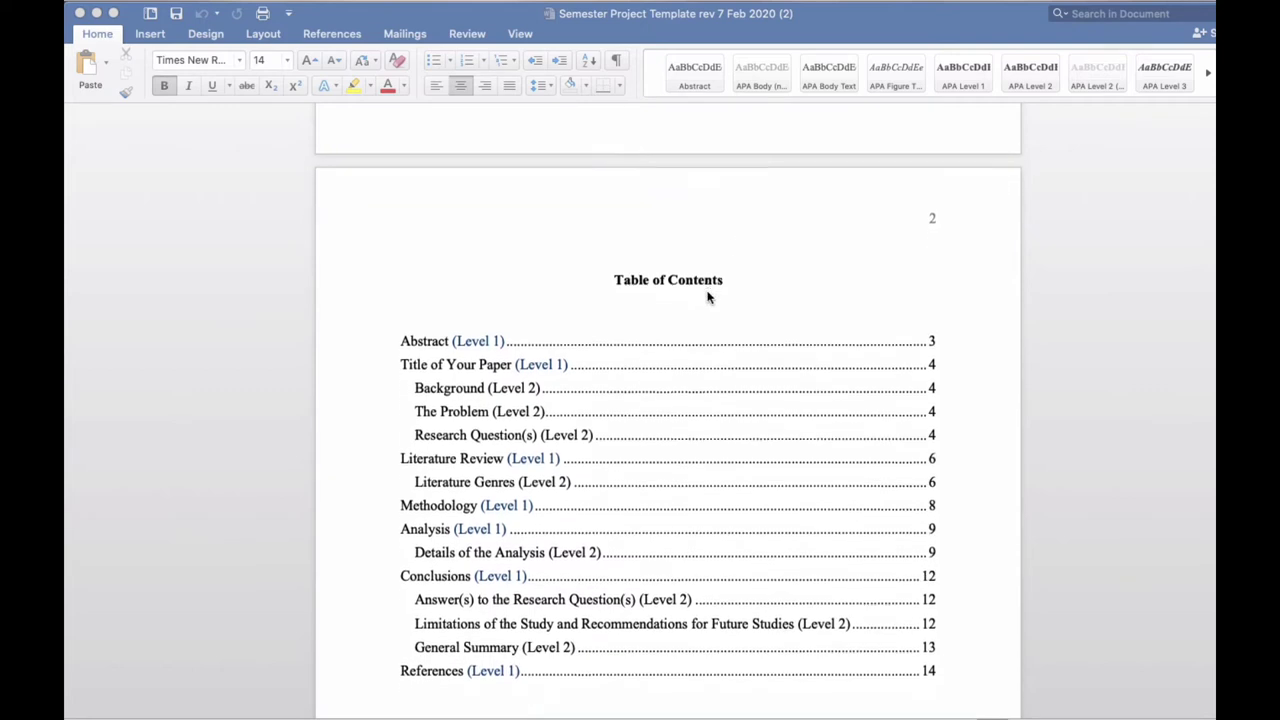
scroll(708, 297, down, 8)
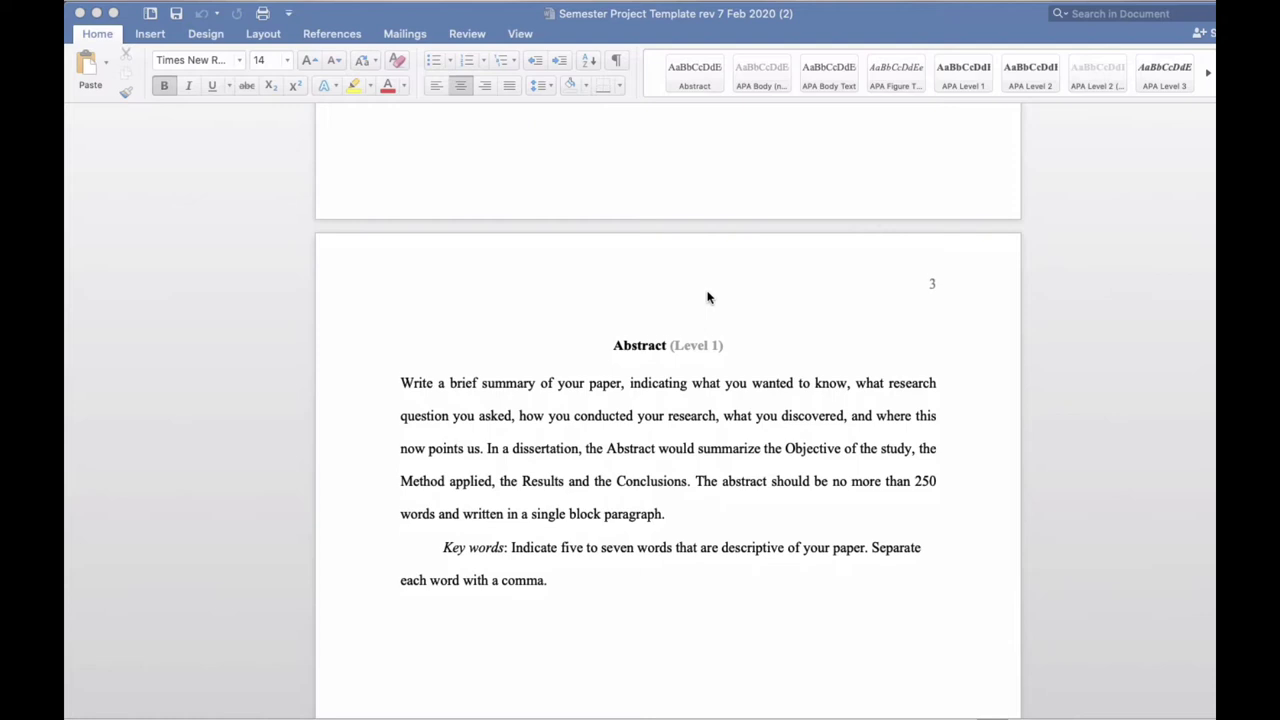
scroll(707, 297, down, 8)
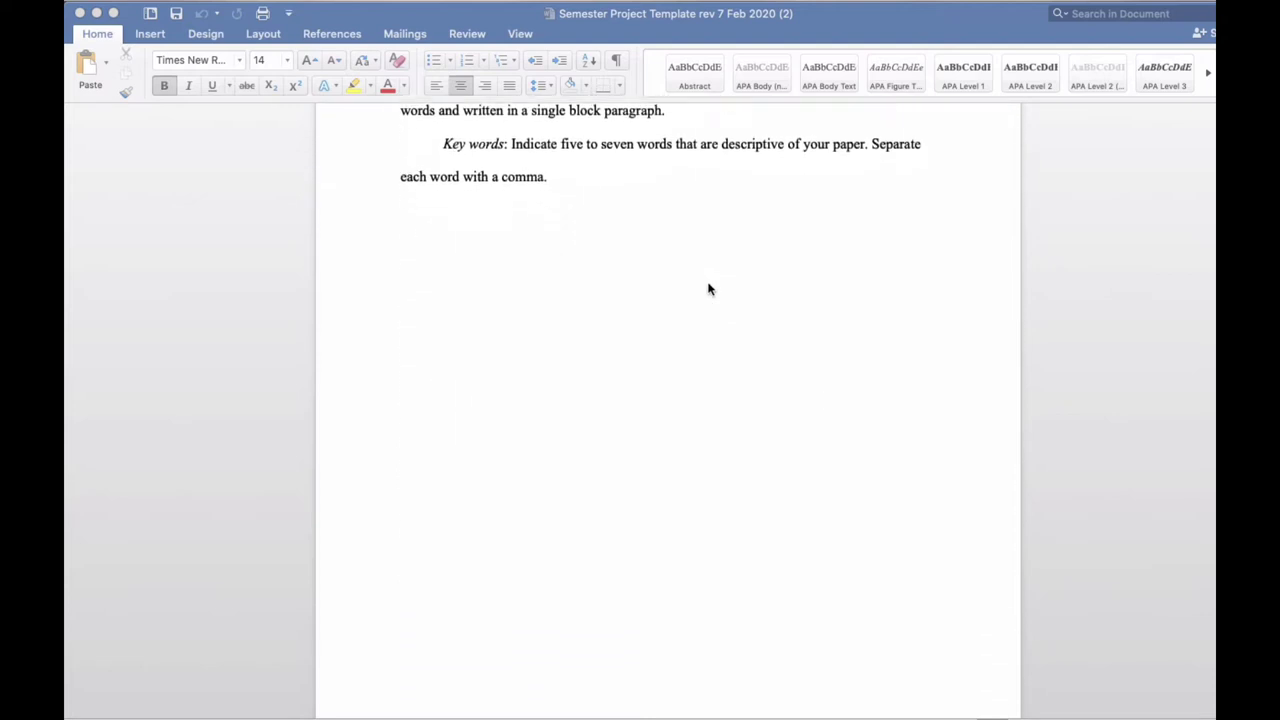
scroll(708, 290, down, 12)
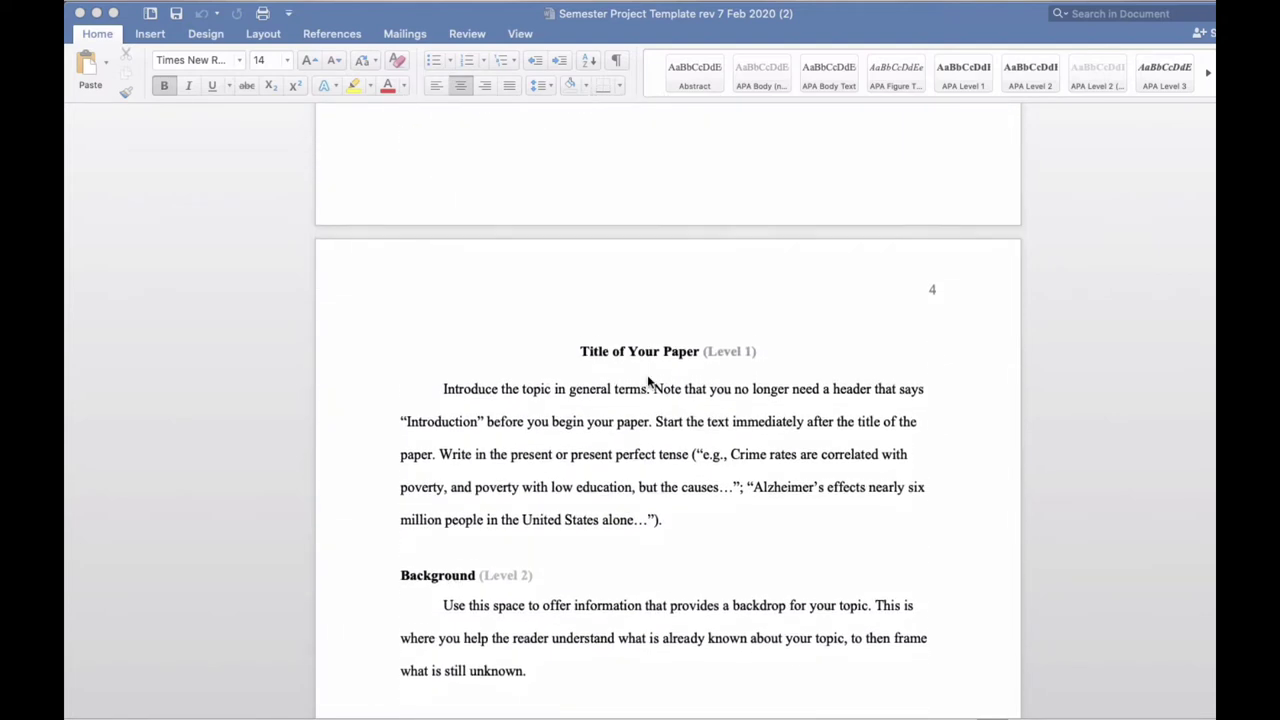
scroll(648, 381, down, 2)
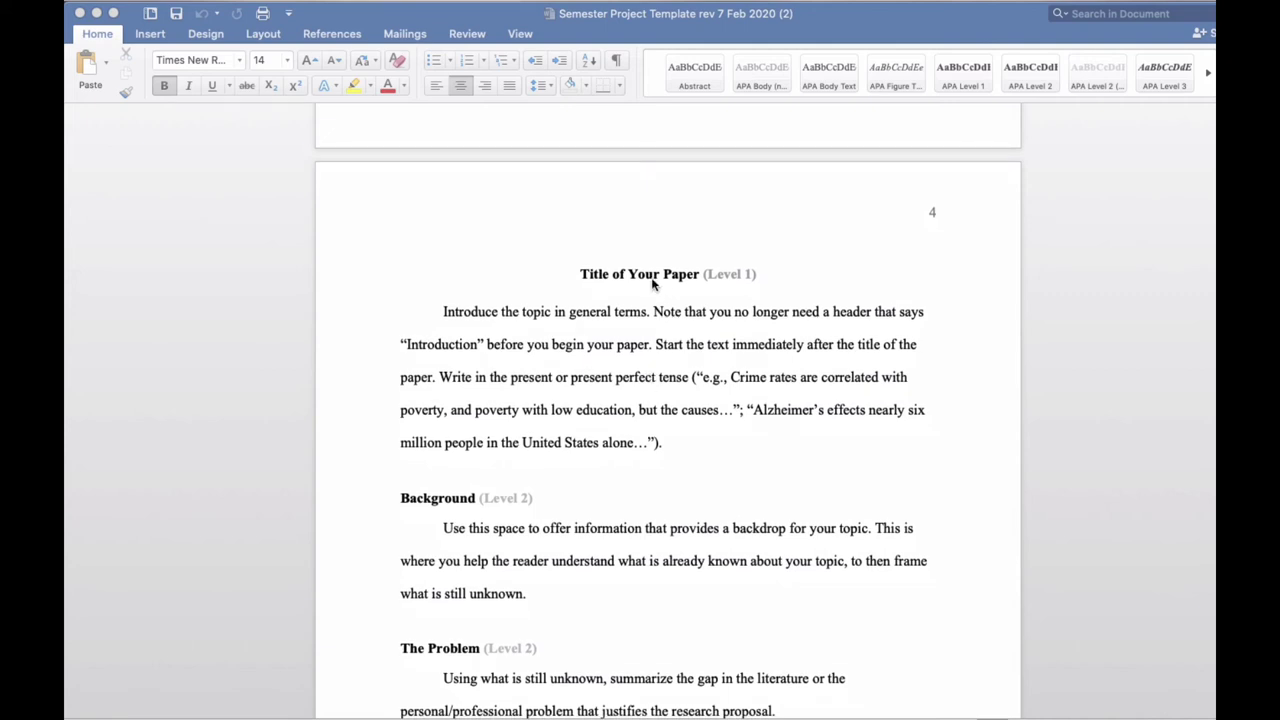
Step: Check which styles are assigned to the "Title of Your Paper" heading and the introductory paragraph beneath it
click(643, 273)
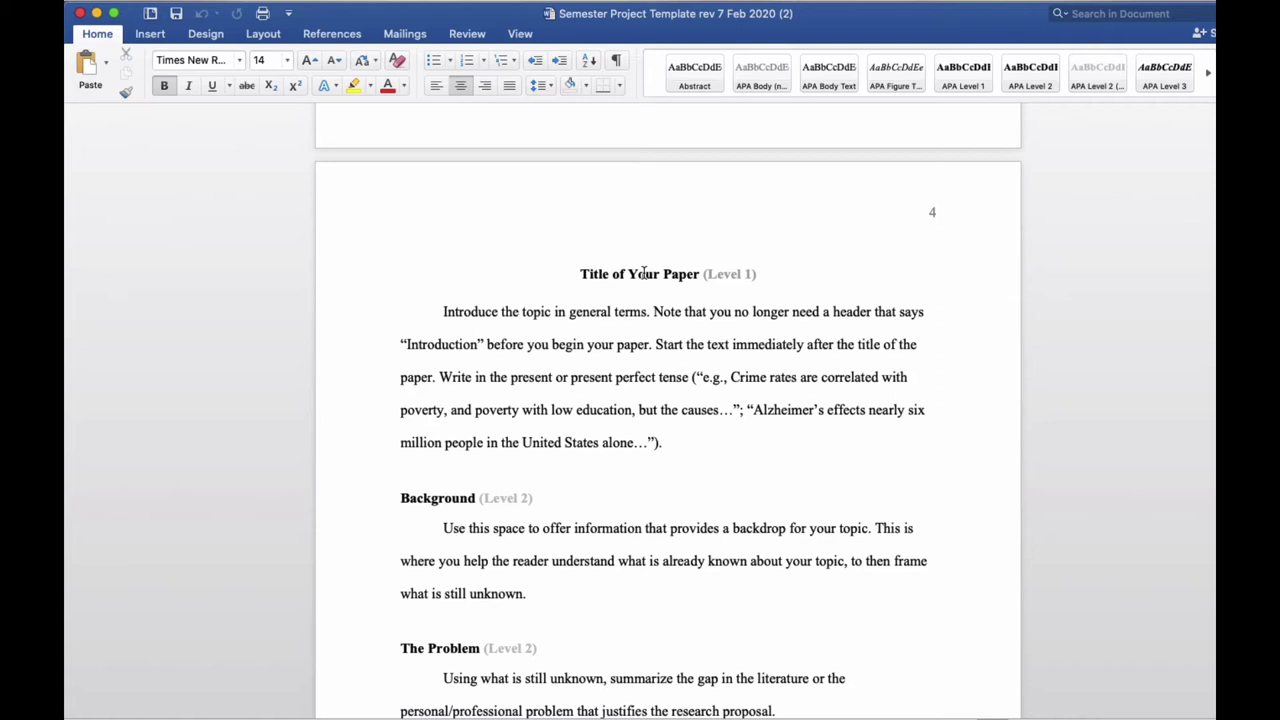
click(643, 273)
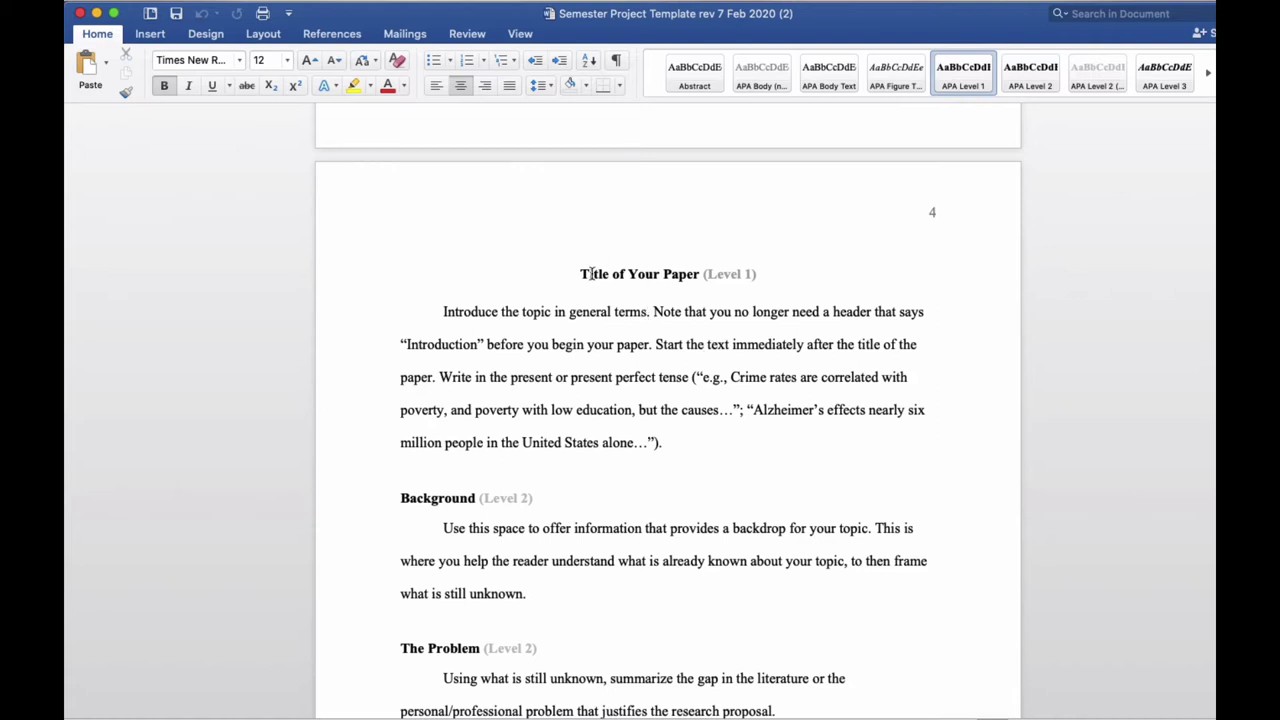
drag(581, 273, 685, 276)
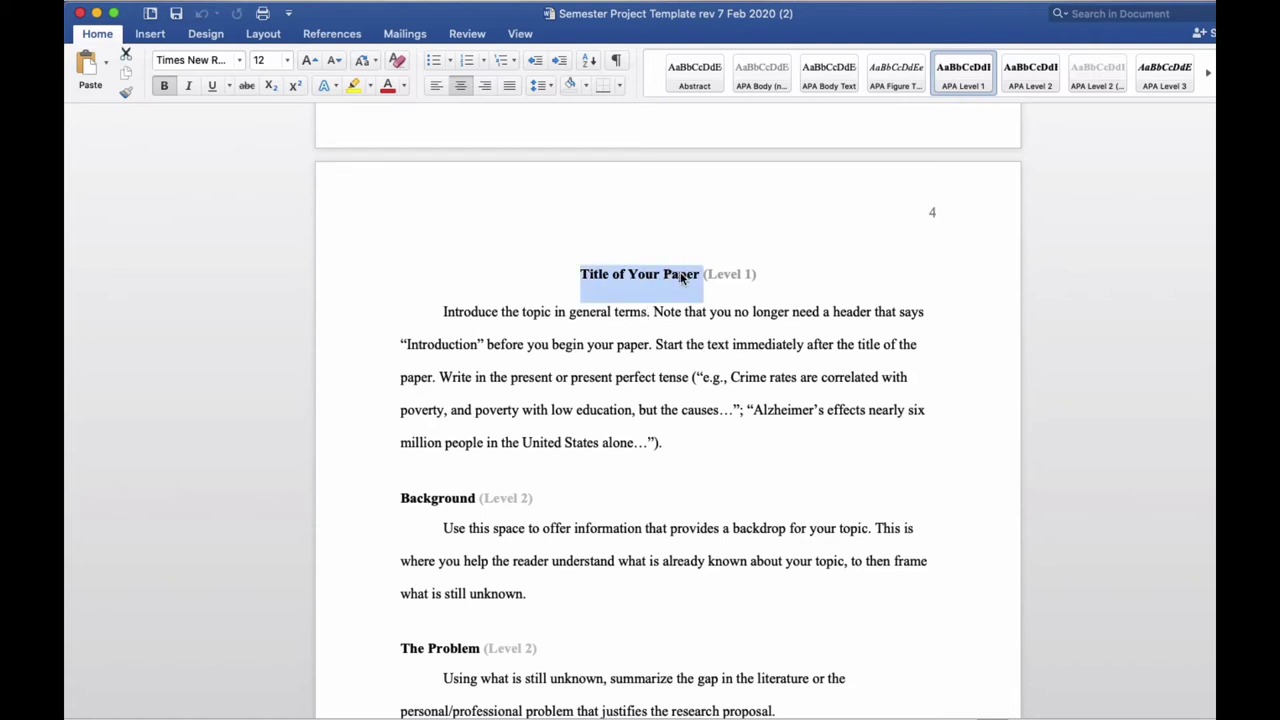
click(680, 275)
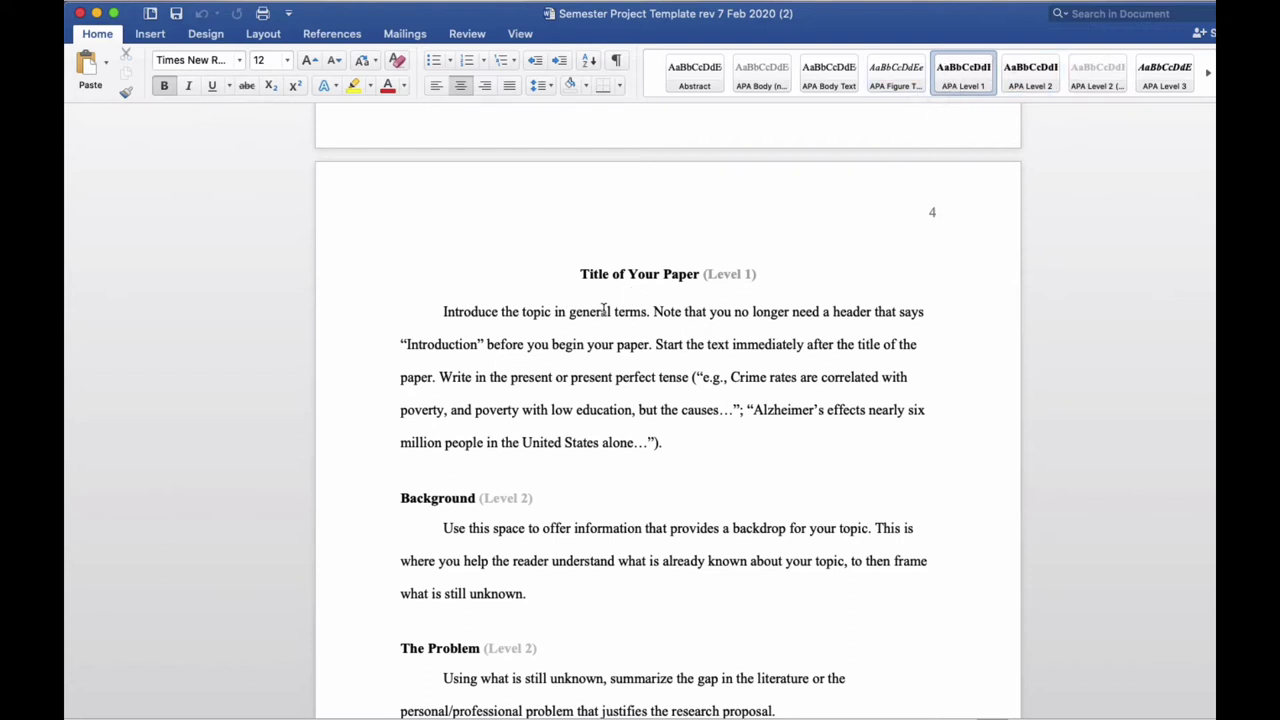
drag(470, 311, 520, 410)
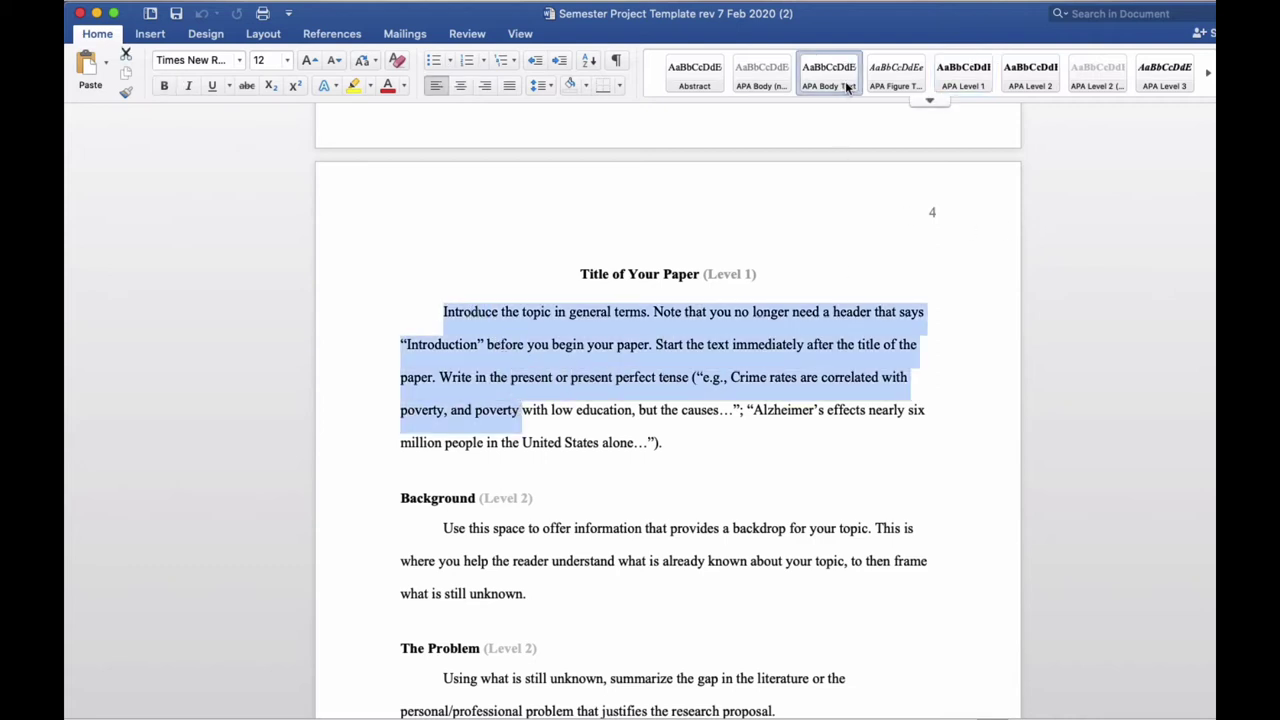
Step: Check the styles of the Background, The Problem, Research Question(s) and Format of the Research Question headings and the body text between them
click(440, 497)
scroll(450, 480, down, 5)
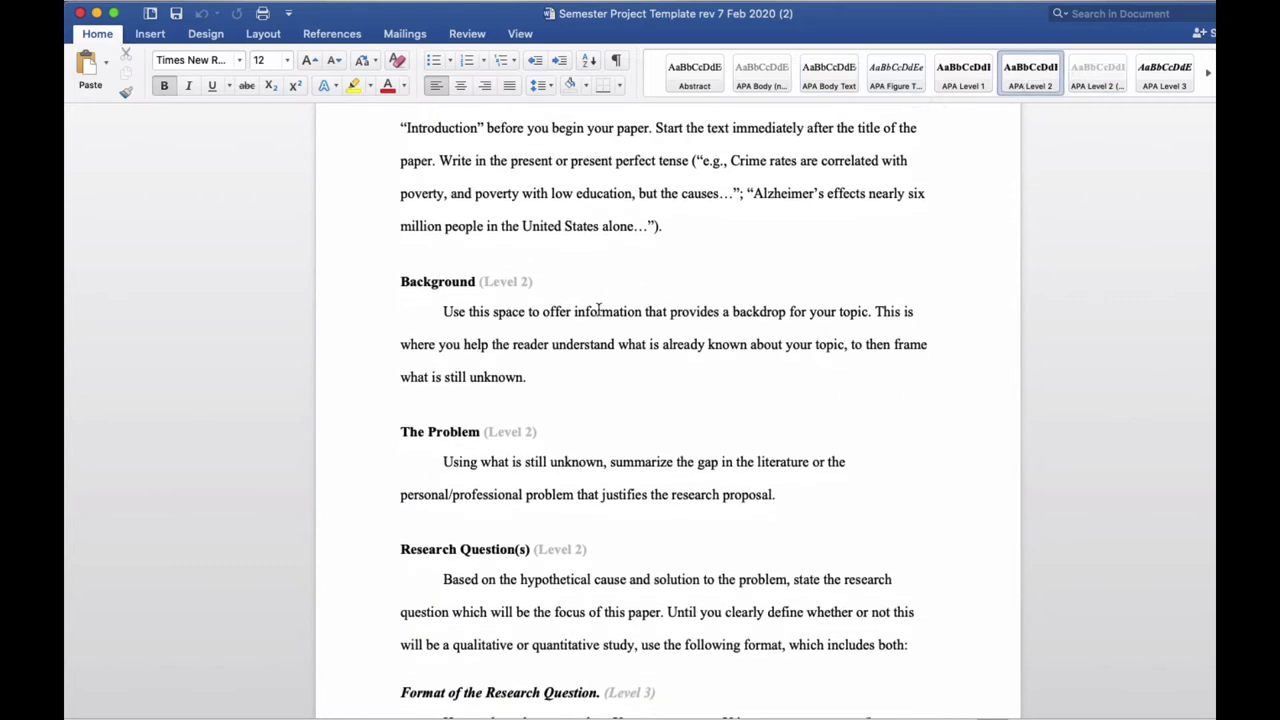
drag(598, 311, 590, 344)
click(457, 460)
drag(481, 462, 483, 496)
click(471, 541)
drag(472, 582, 484, 612)
scroll(479, 609, down, 3)
scroll(479, 609, down, 1)
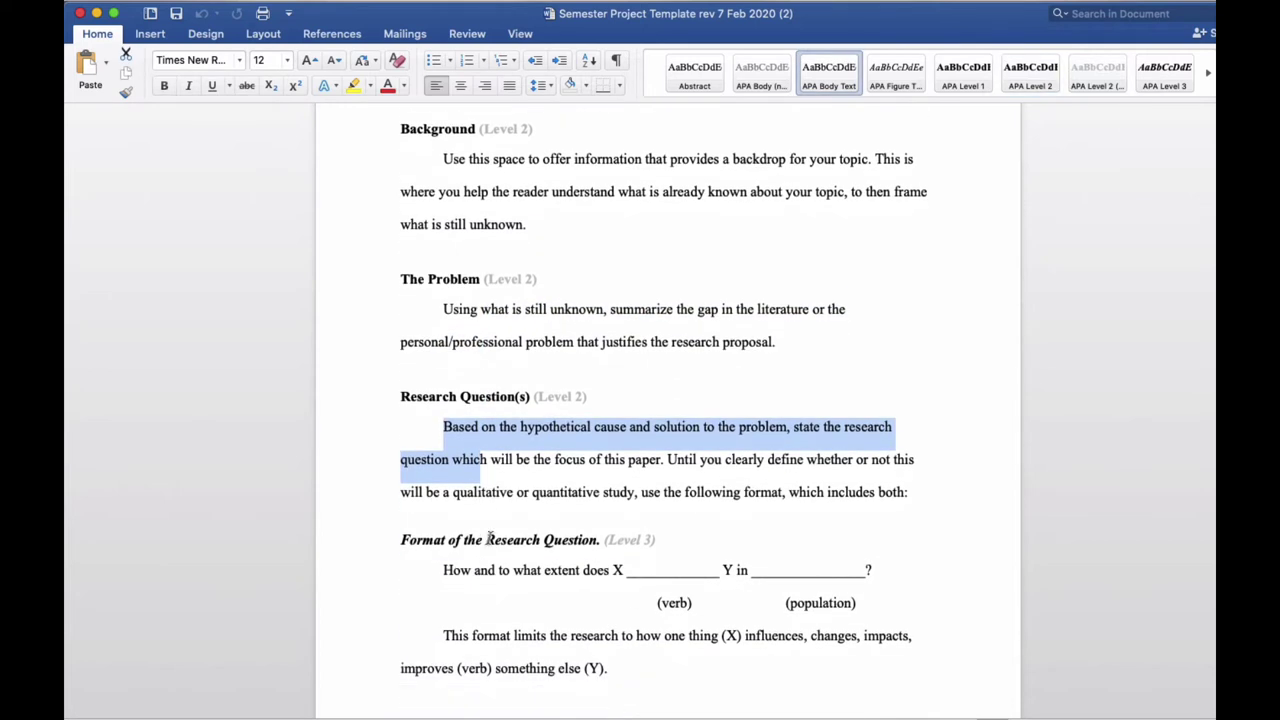
click(488, 541)
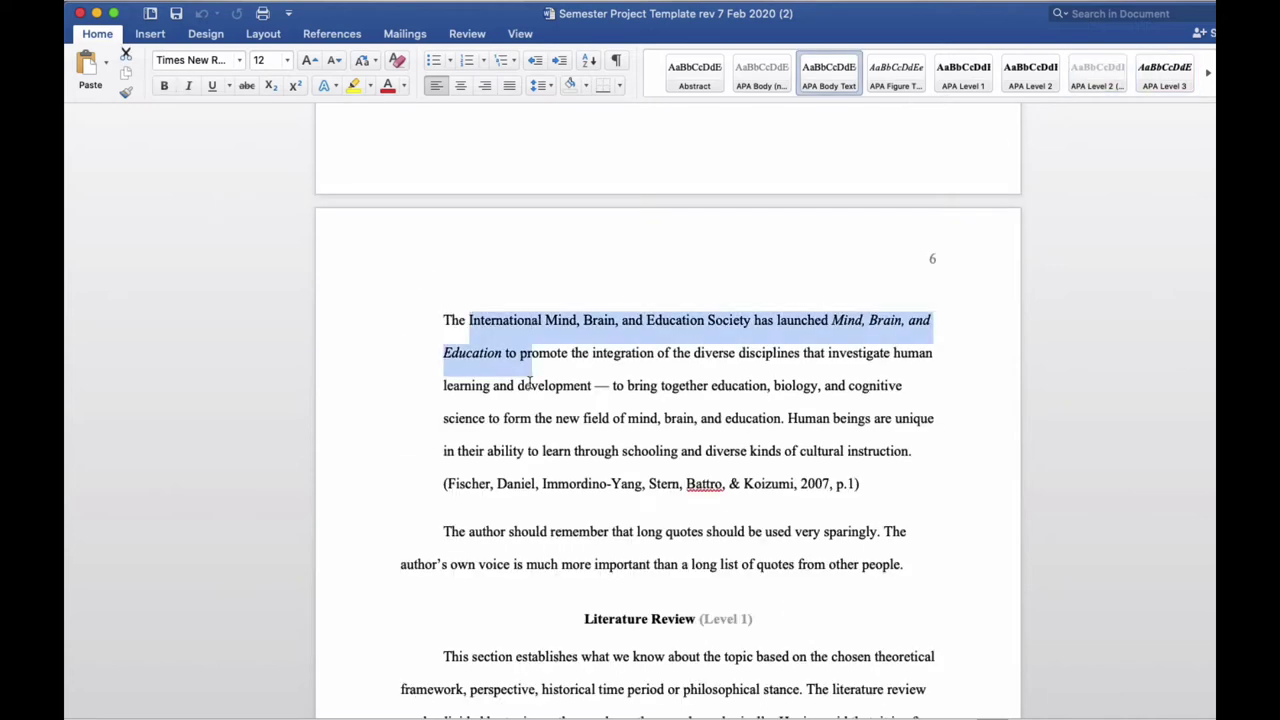
Step: Select several lines of the indented long quotation on page 6 and check its style in the full style gallery
key(shift+Down)
key(shift+Down)
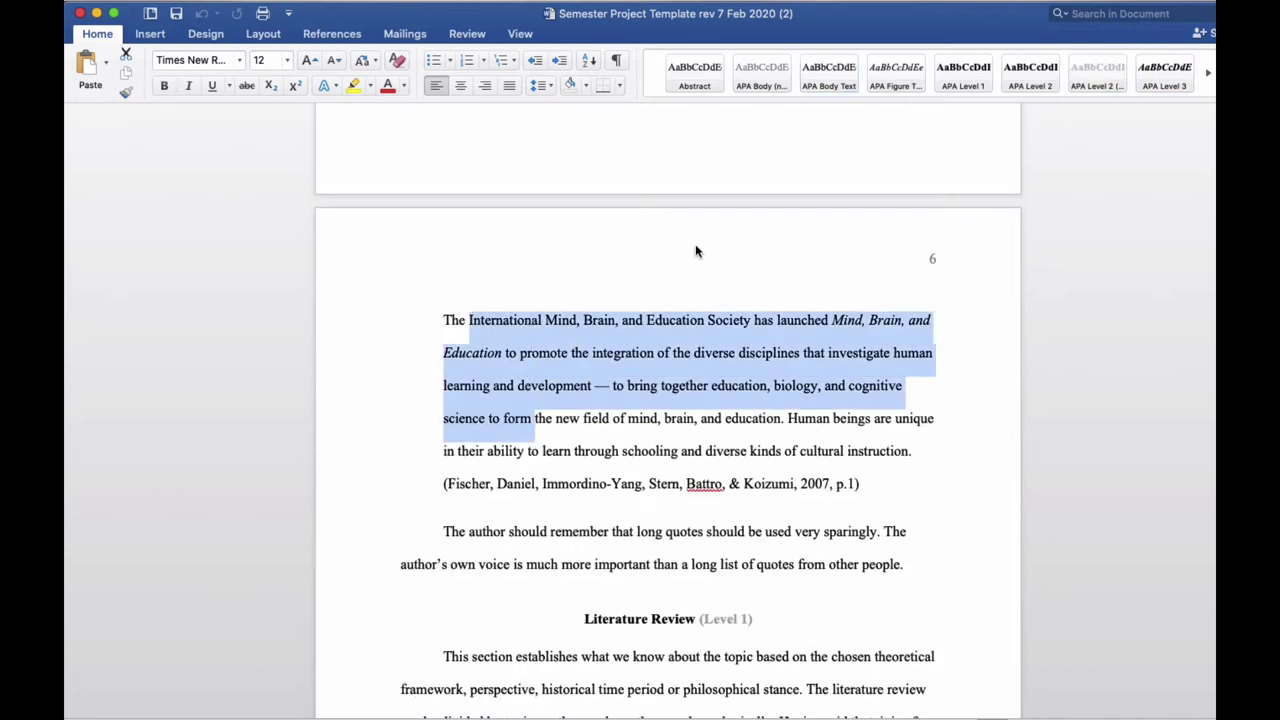
click(929, 105)
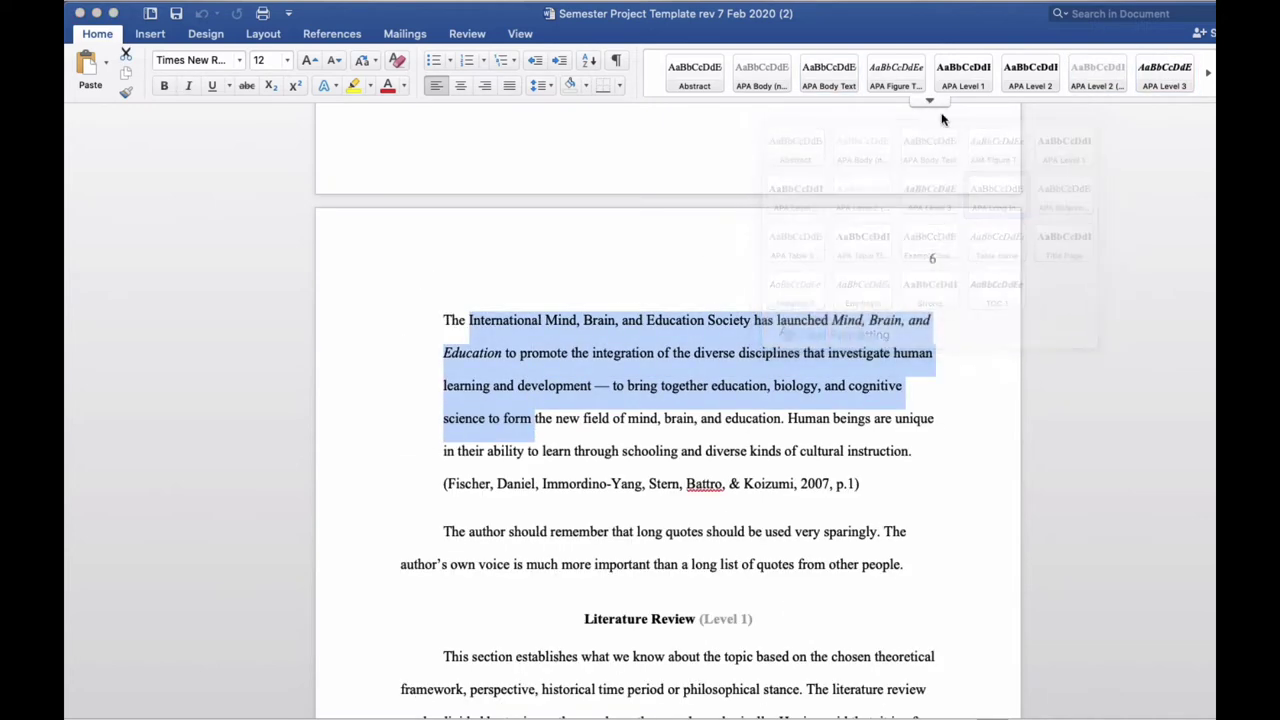
click(929, 105)
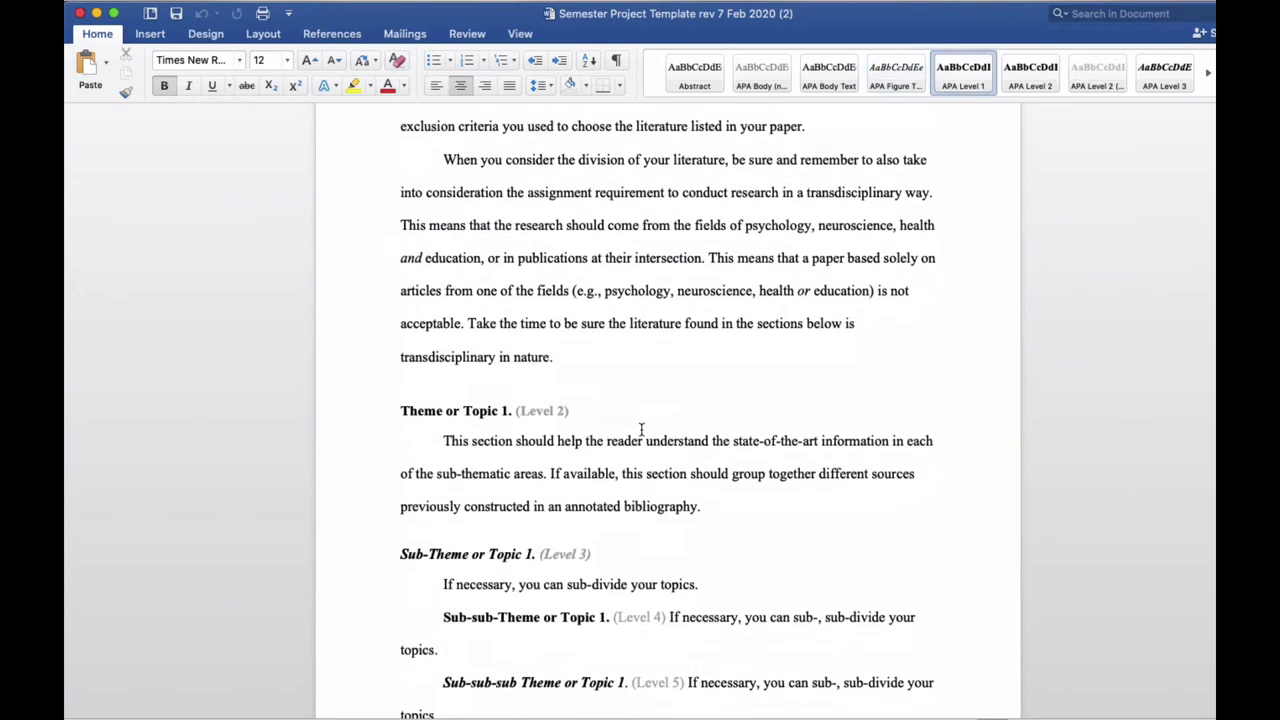
Step: Select part of the italic name above Table 1 and check its style in the full style gallery
scroll(641, 430, down, 15)
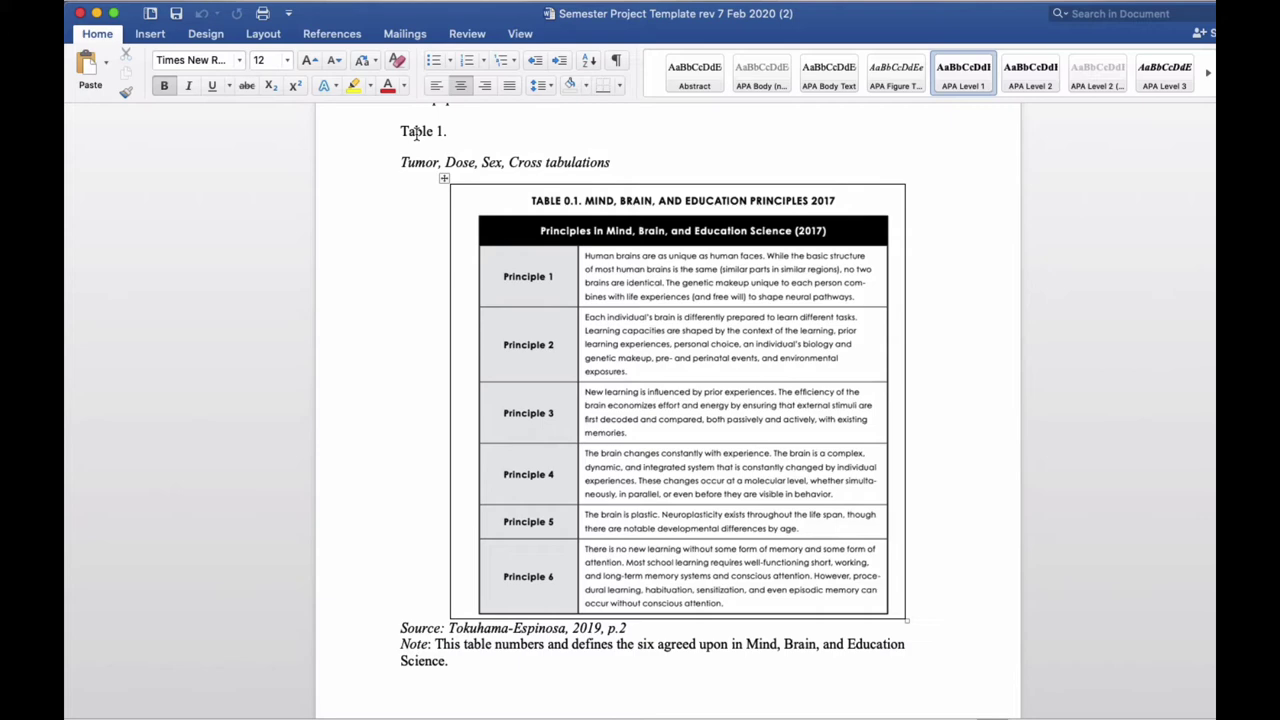
drag(401, 162, 476, 162)
click(929, 102)
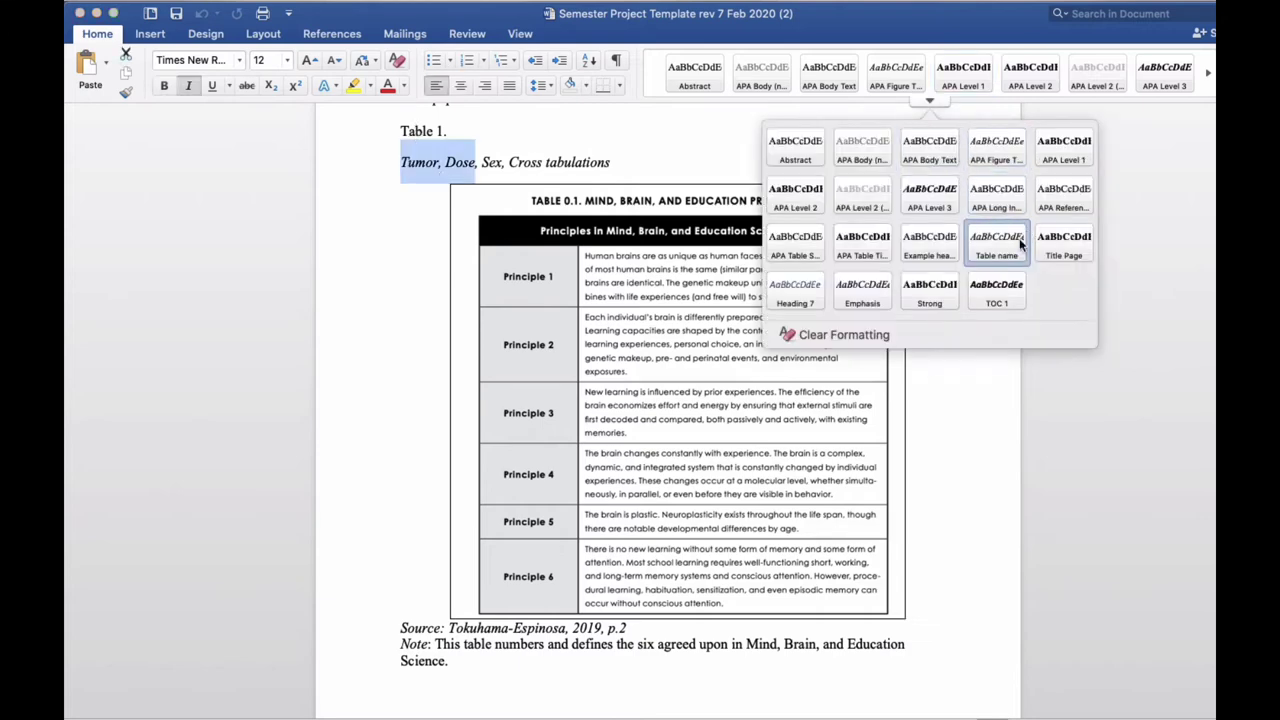
Step: Check the styles of the first entry in the reference list and of the References heading on page 14
scroll(837, 290, down, 10)
scroll(835, 282, down, 20)
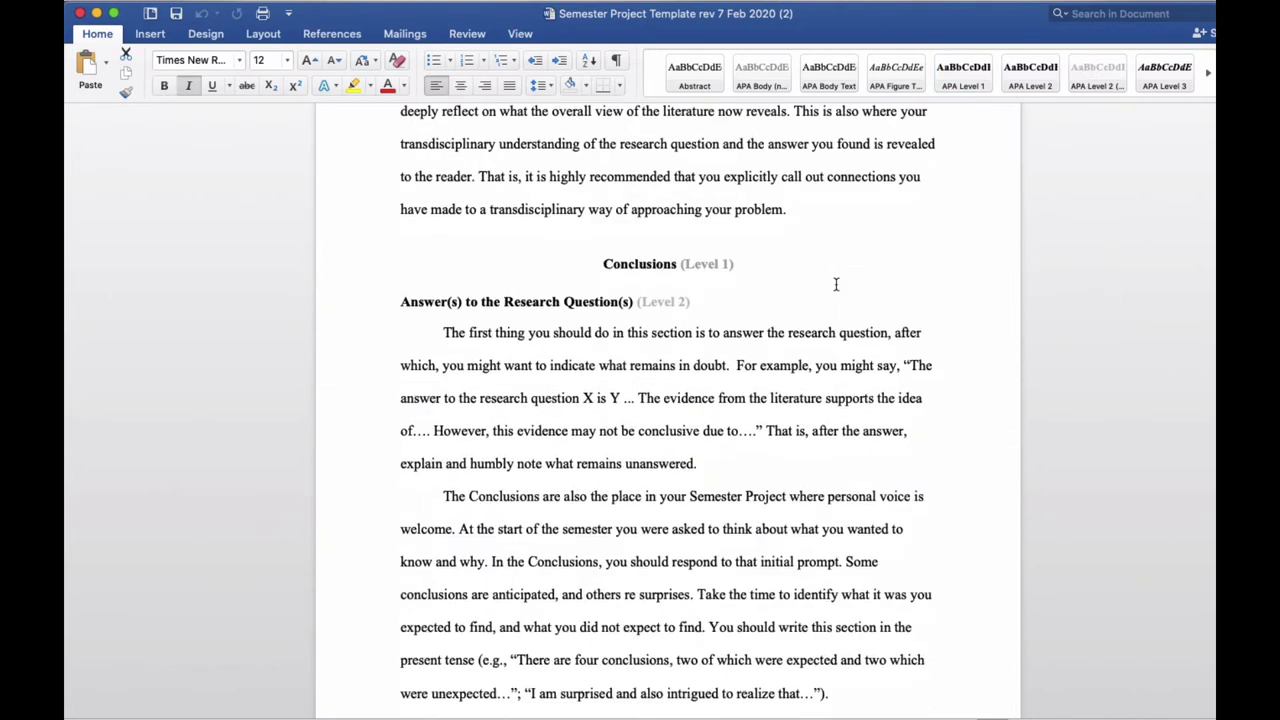
drag(401, 275, 560, 318)
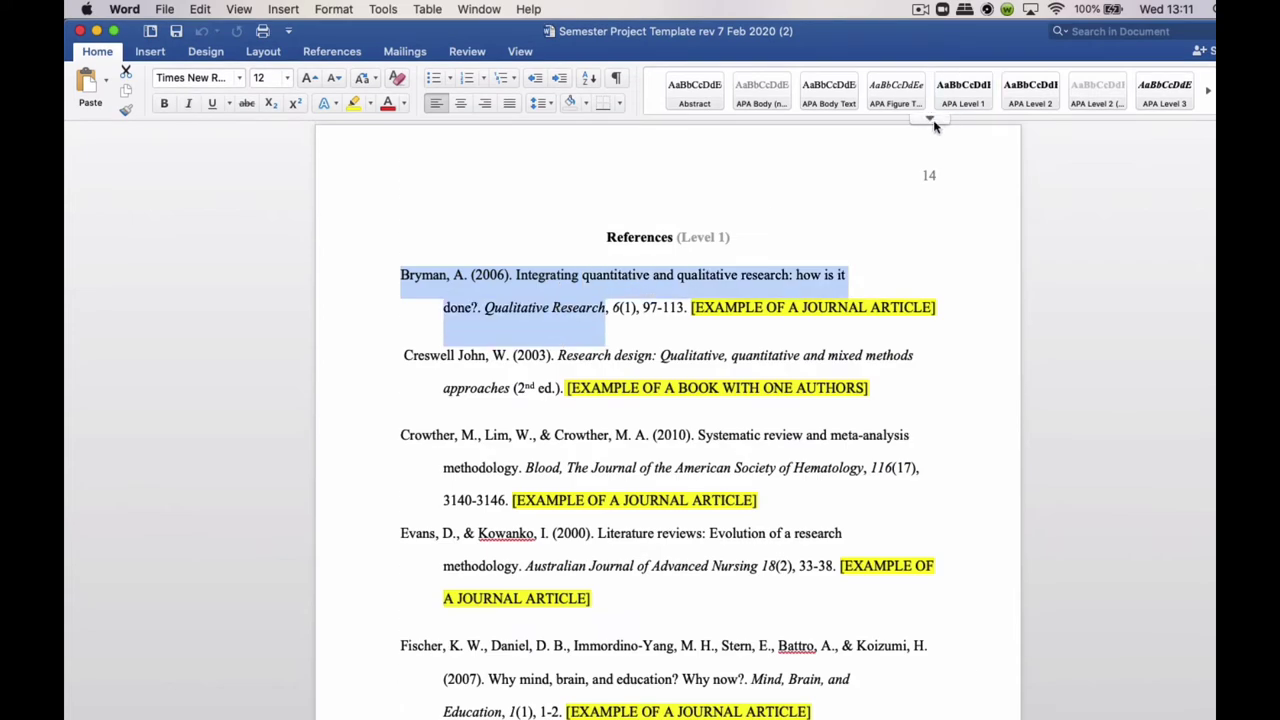
click(930, 120)
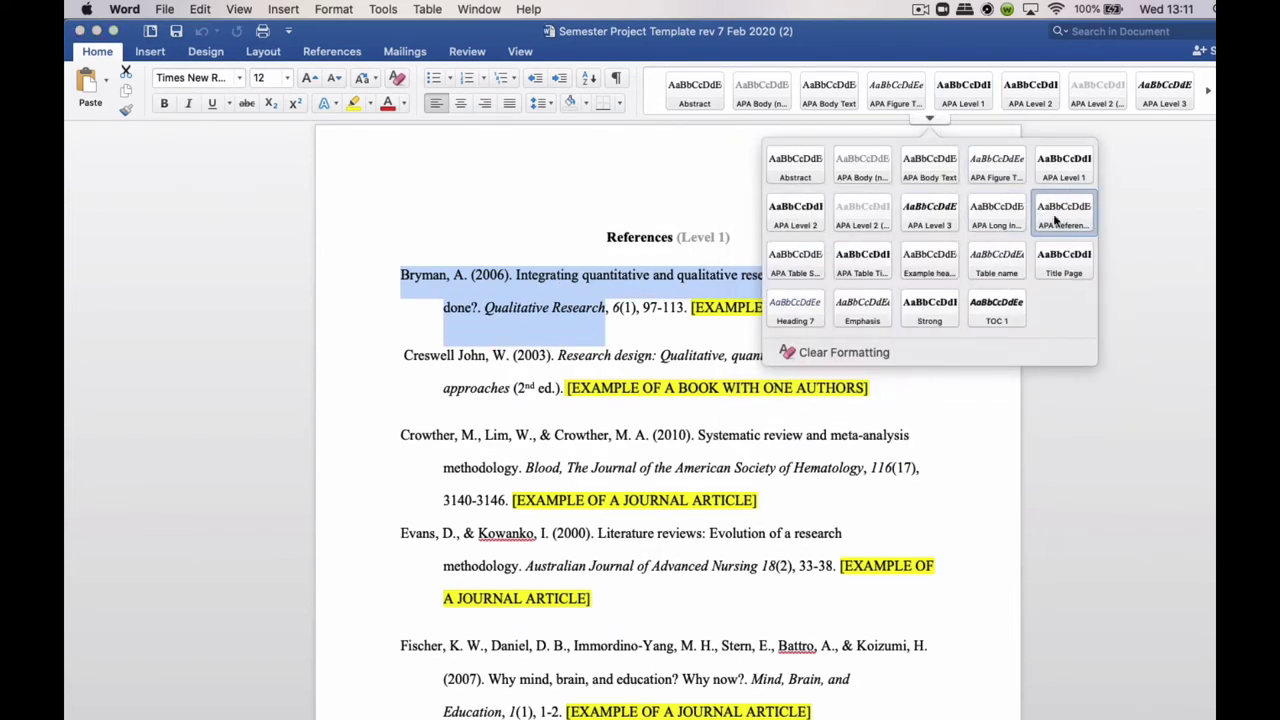
click(637, 237)
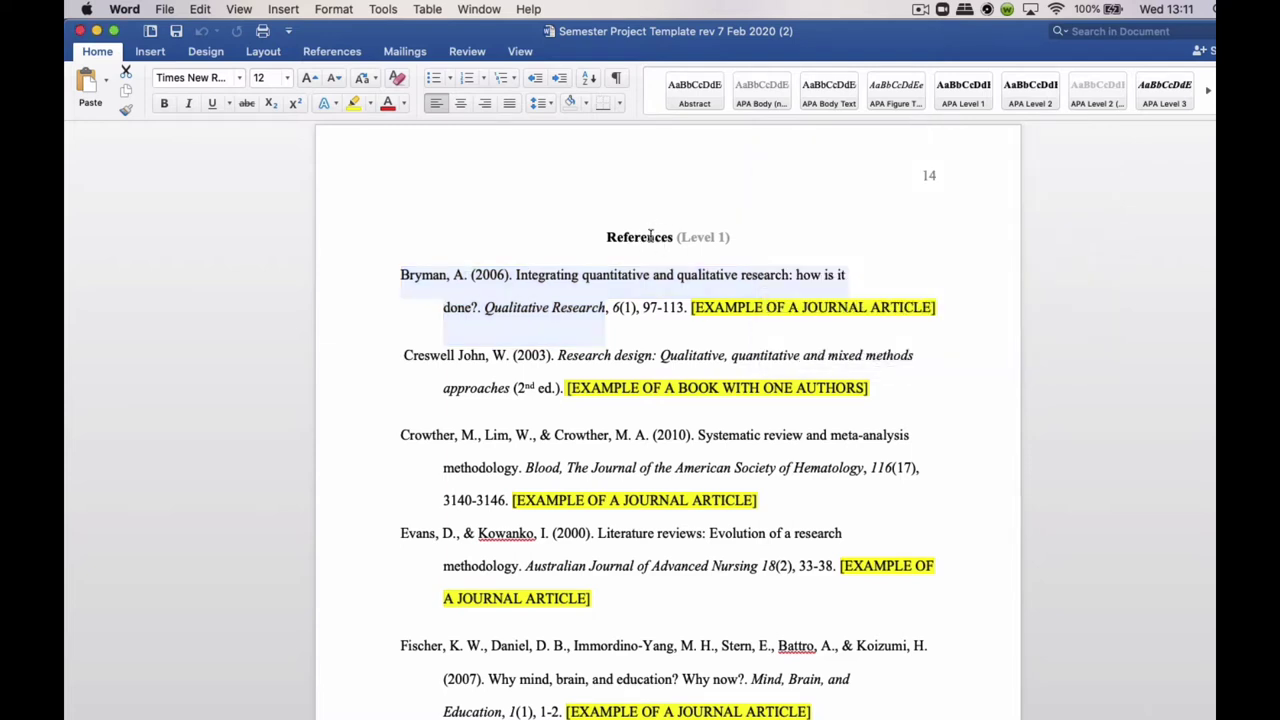
drag(650, 237, 628, 233)
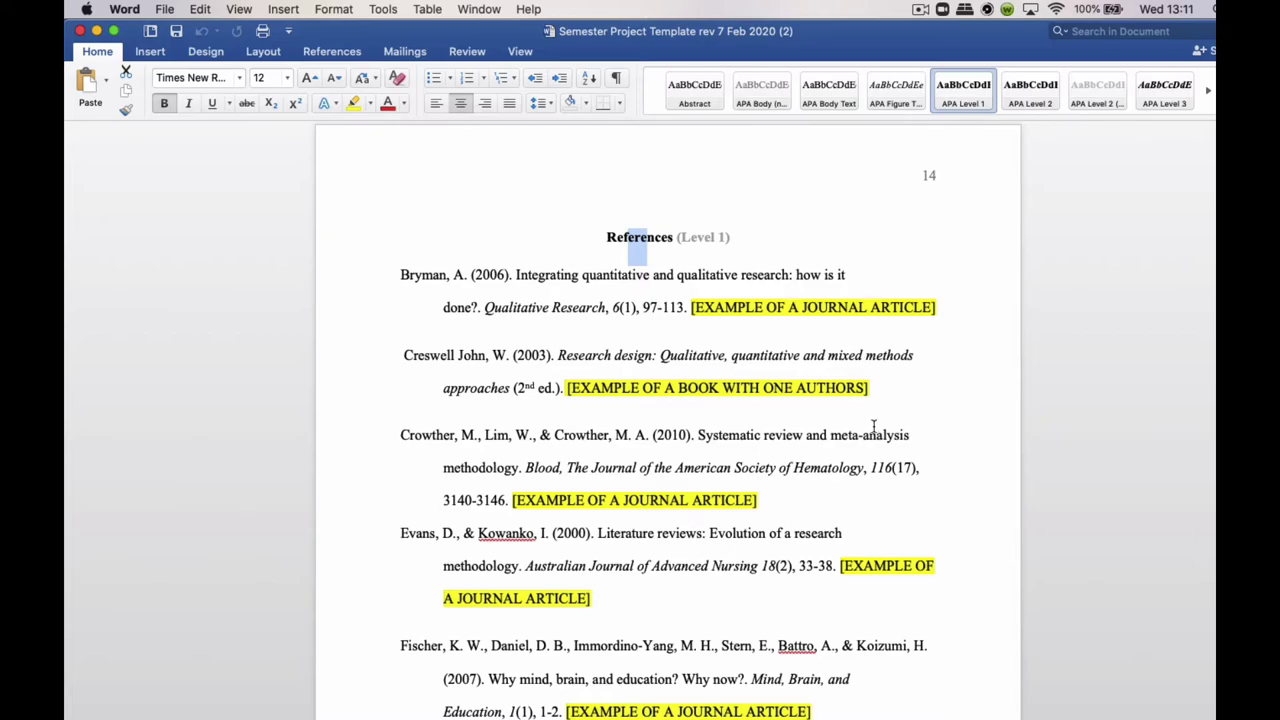
Step: Set the APA Level 1 style's font to Times New Roman, size 12, and apply it to the "Title of Your Paper" heading
scroll(763, 428, up, 20)
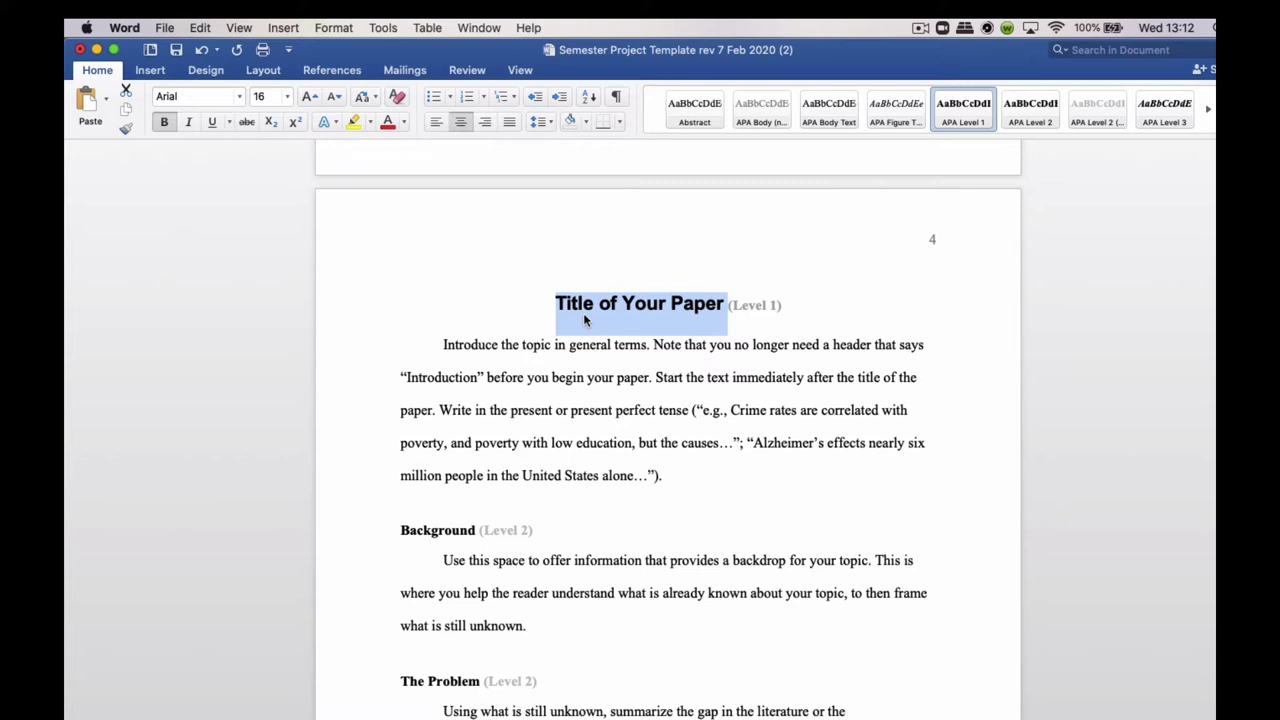
click(334, 29)
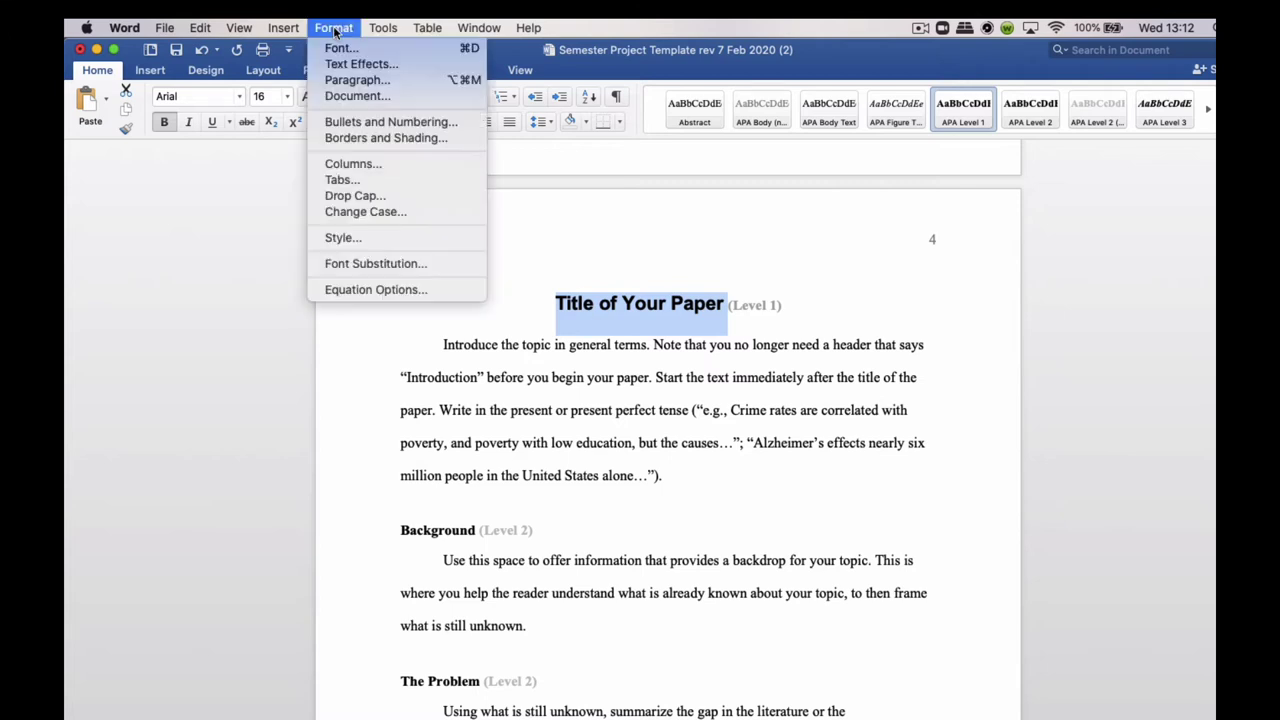
click(340, 238)
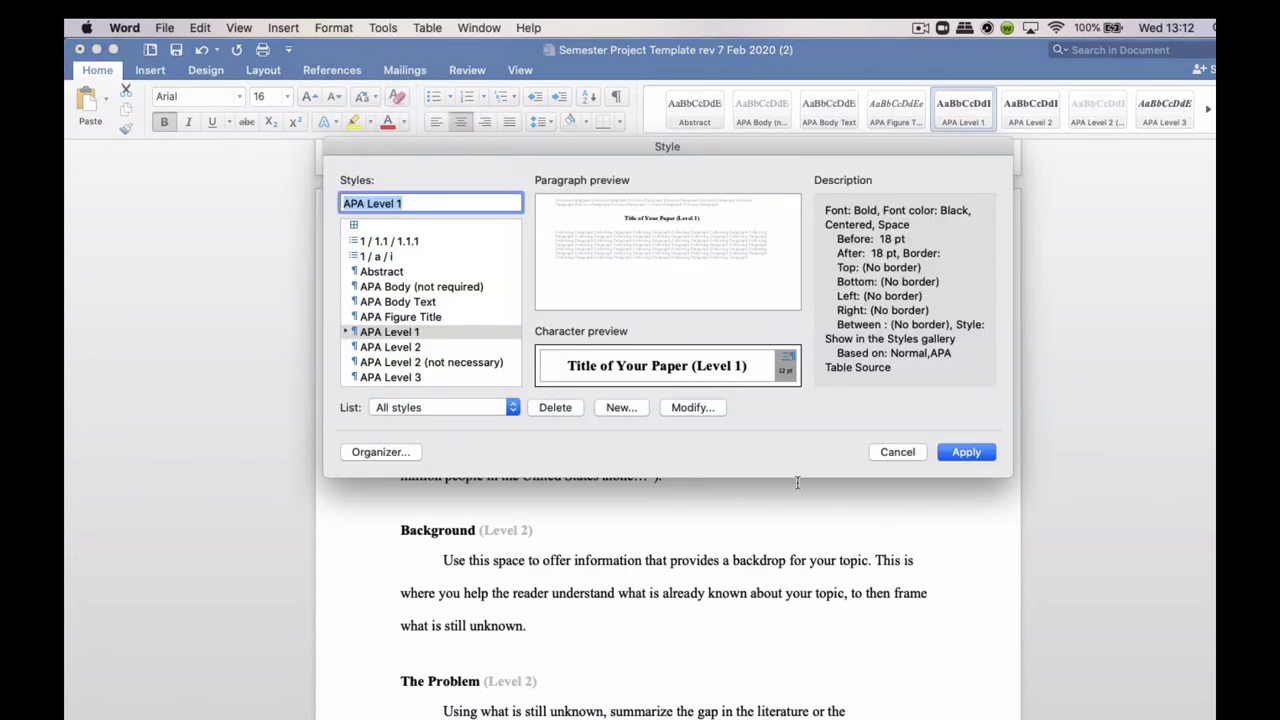
click(692, 408)
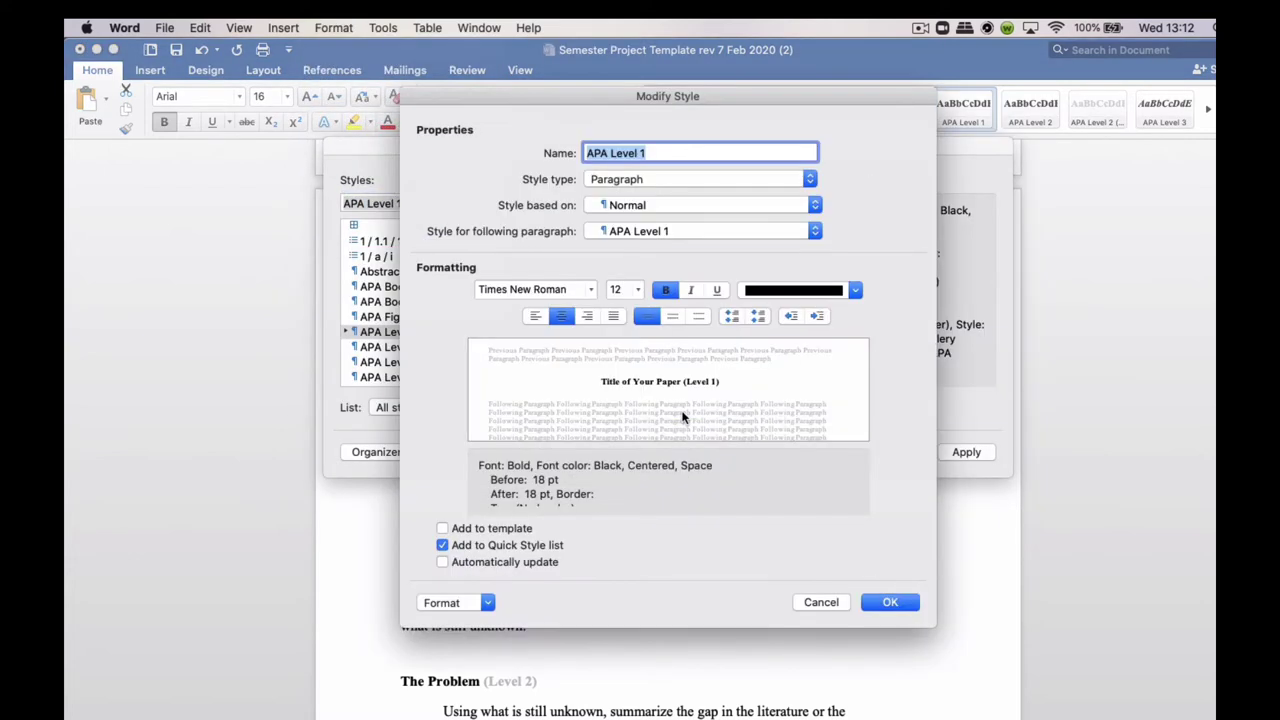
click(588, 289)
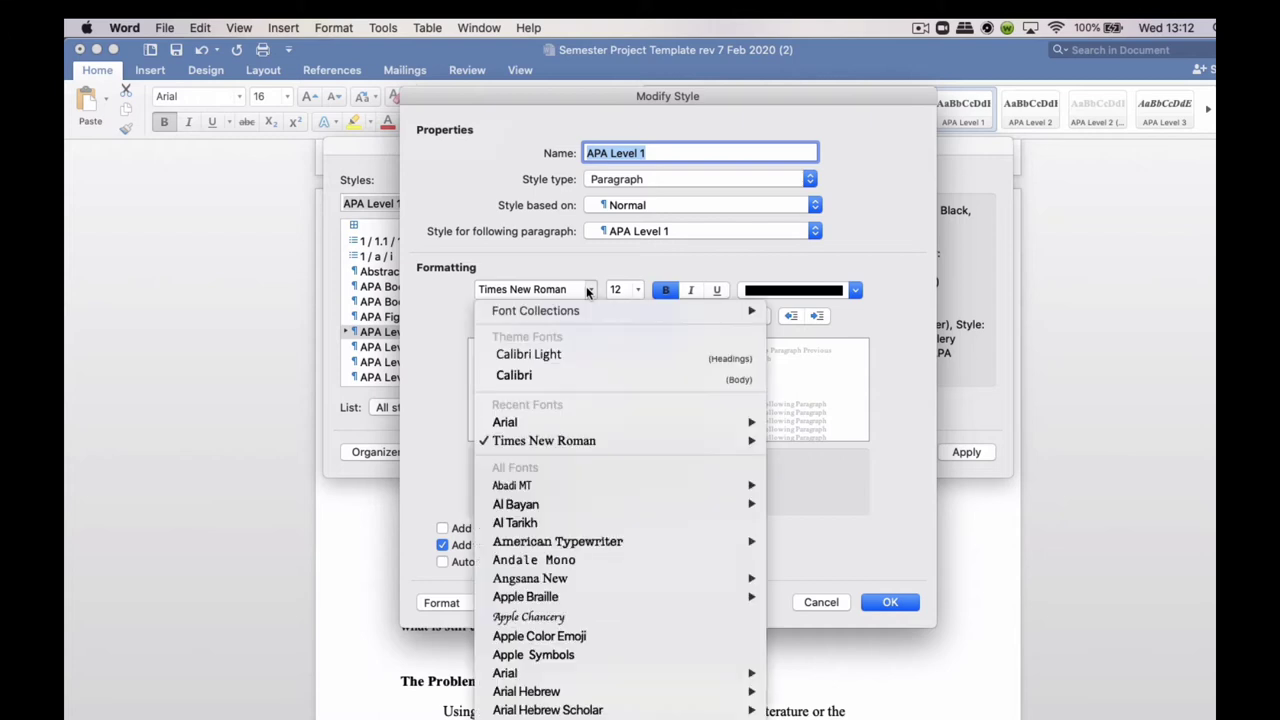
click(557, 440)
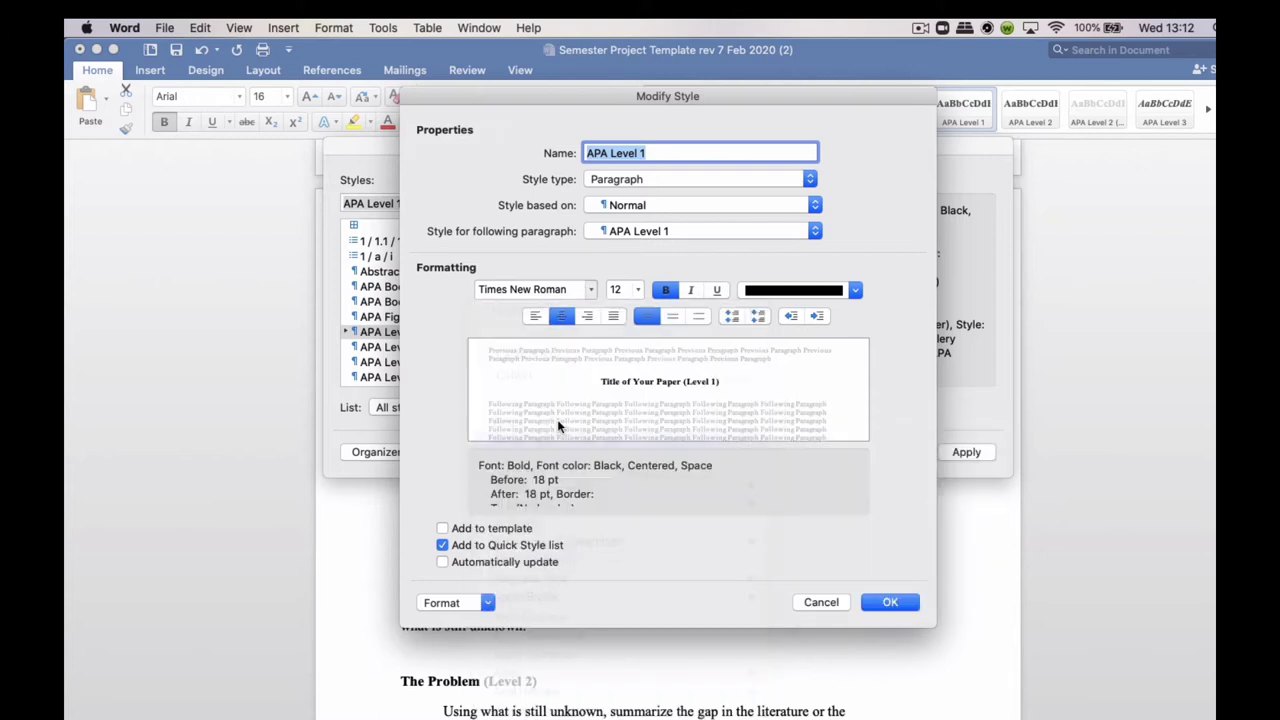
click(638, 289)
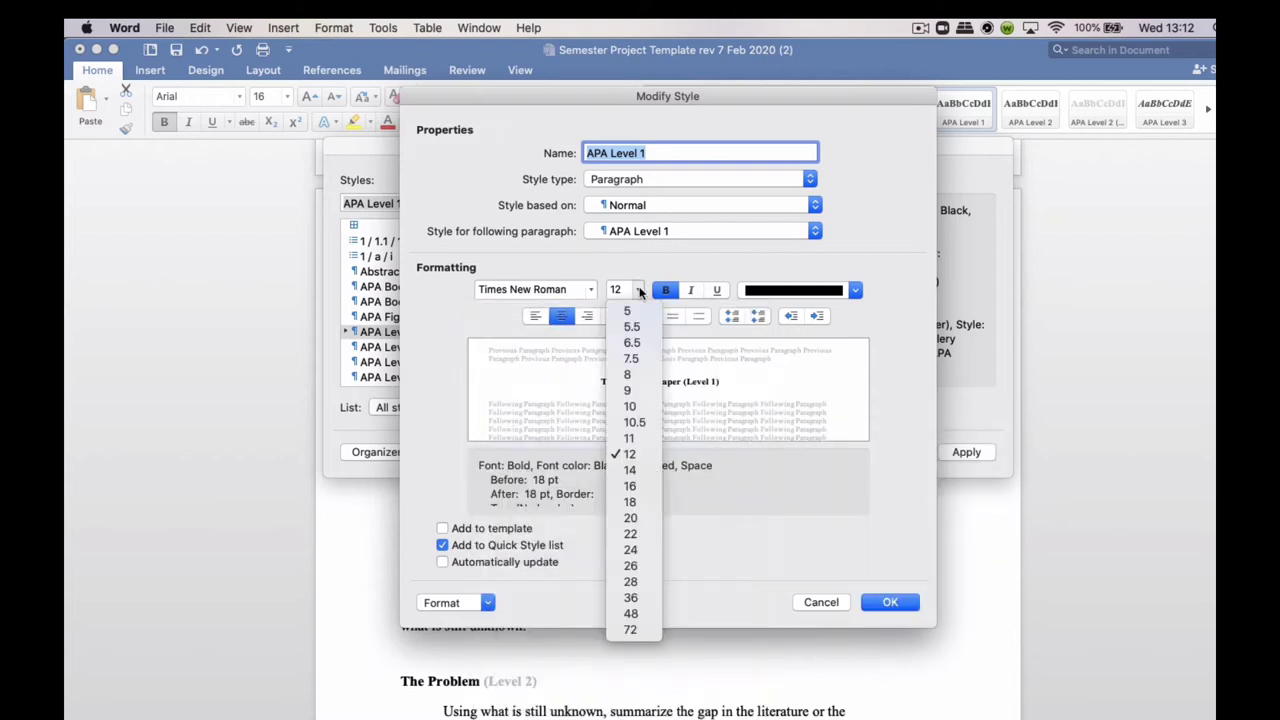
click(629, 454)
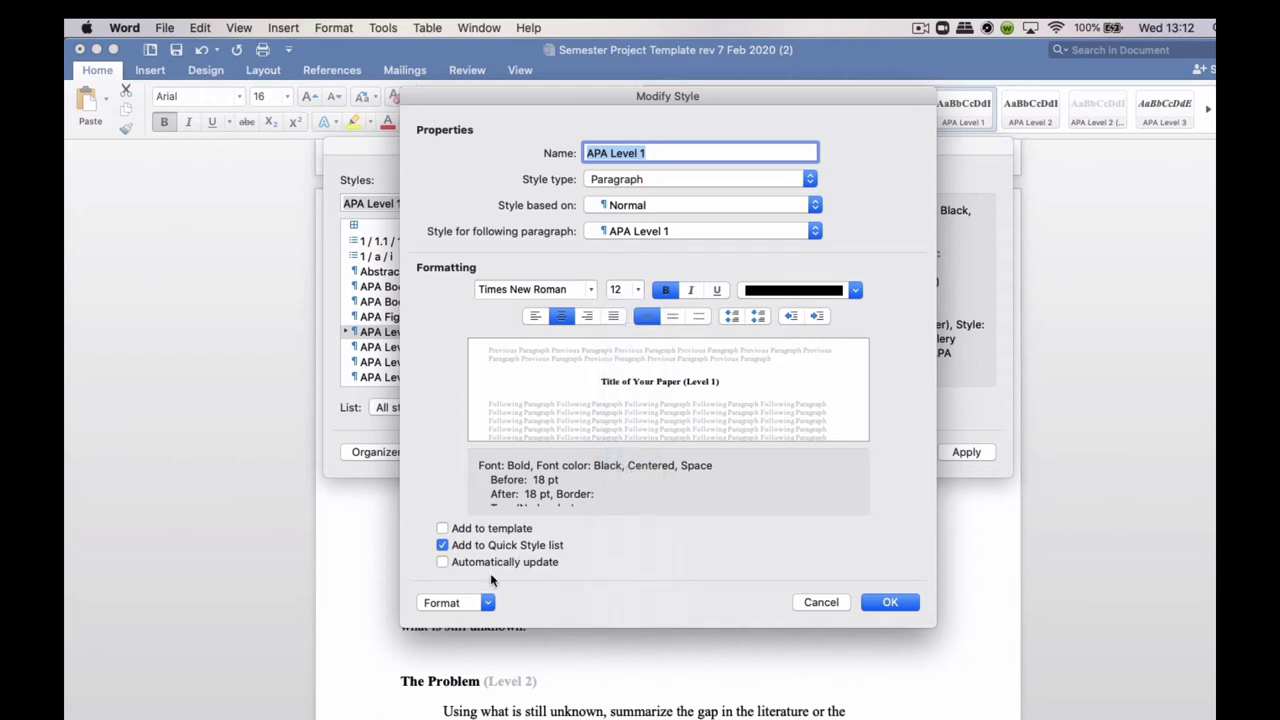
click(890, 602)
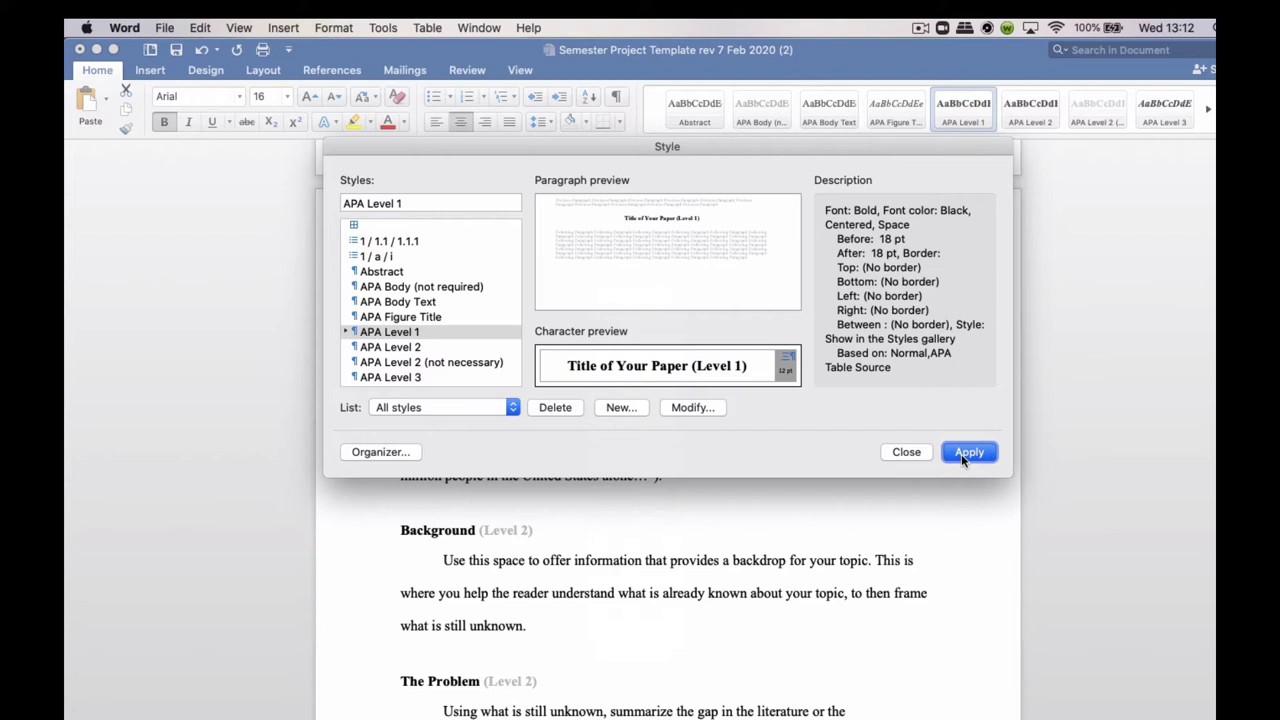
click(965, 453)
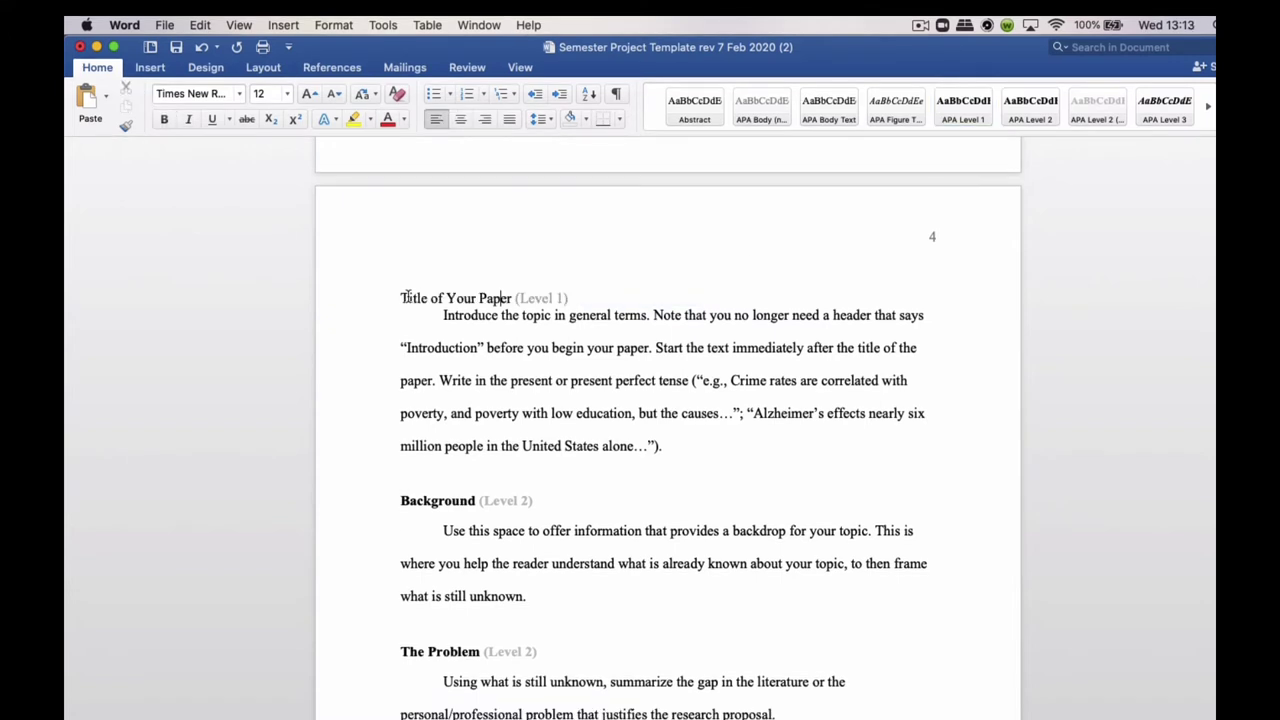
Step: Select the "Title of Your Paper (Level 1)" heading and check its style in the full style gallery
drag(400, 298, 586, 298)
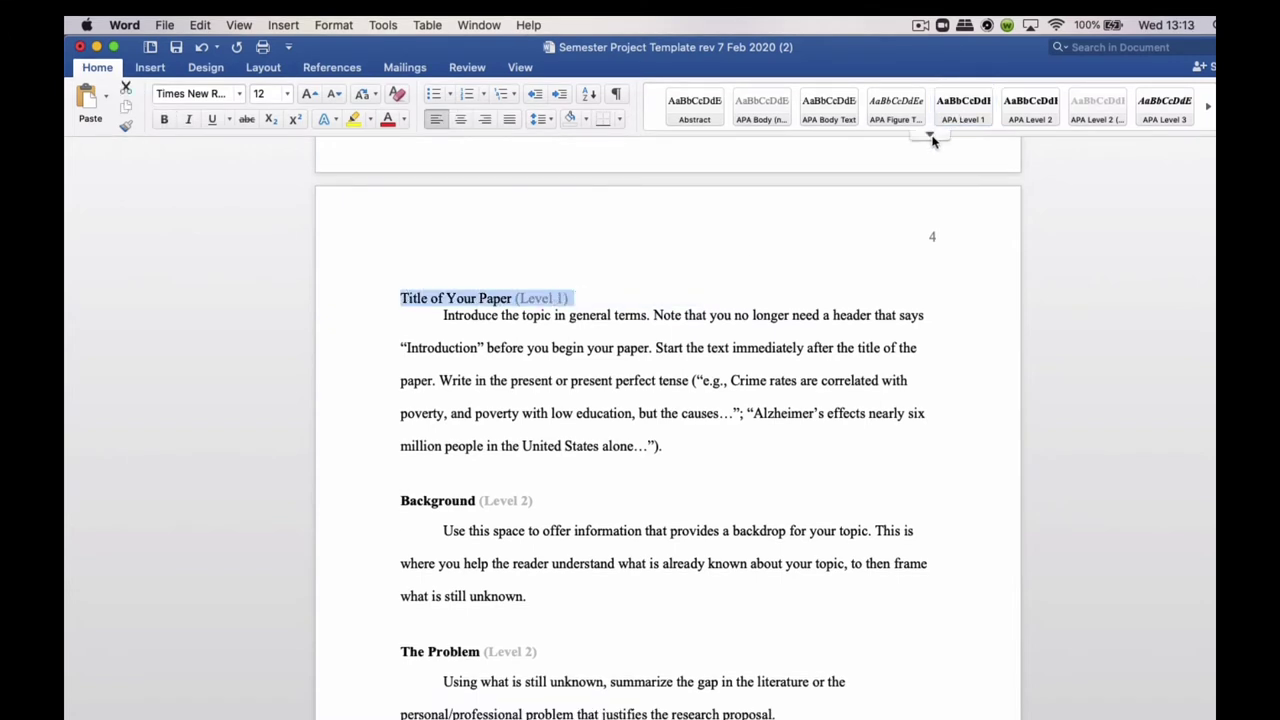
click(930, 135)
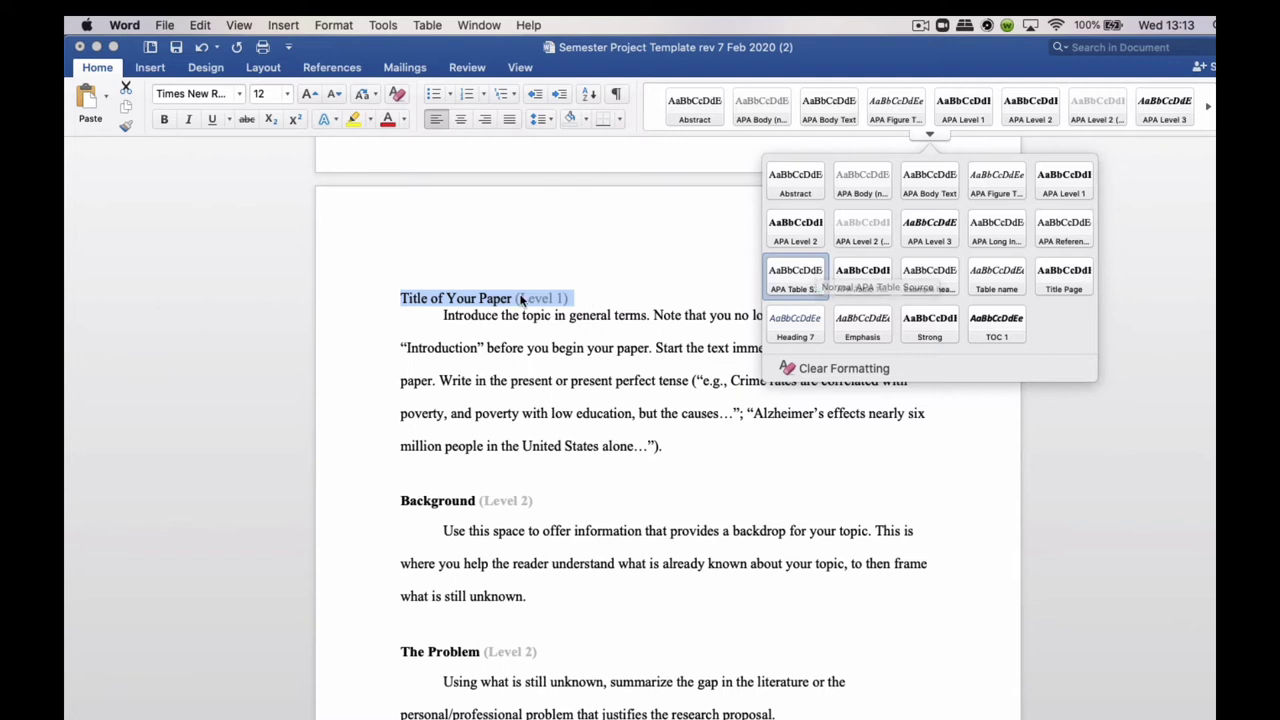
click(449, 312)
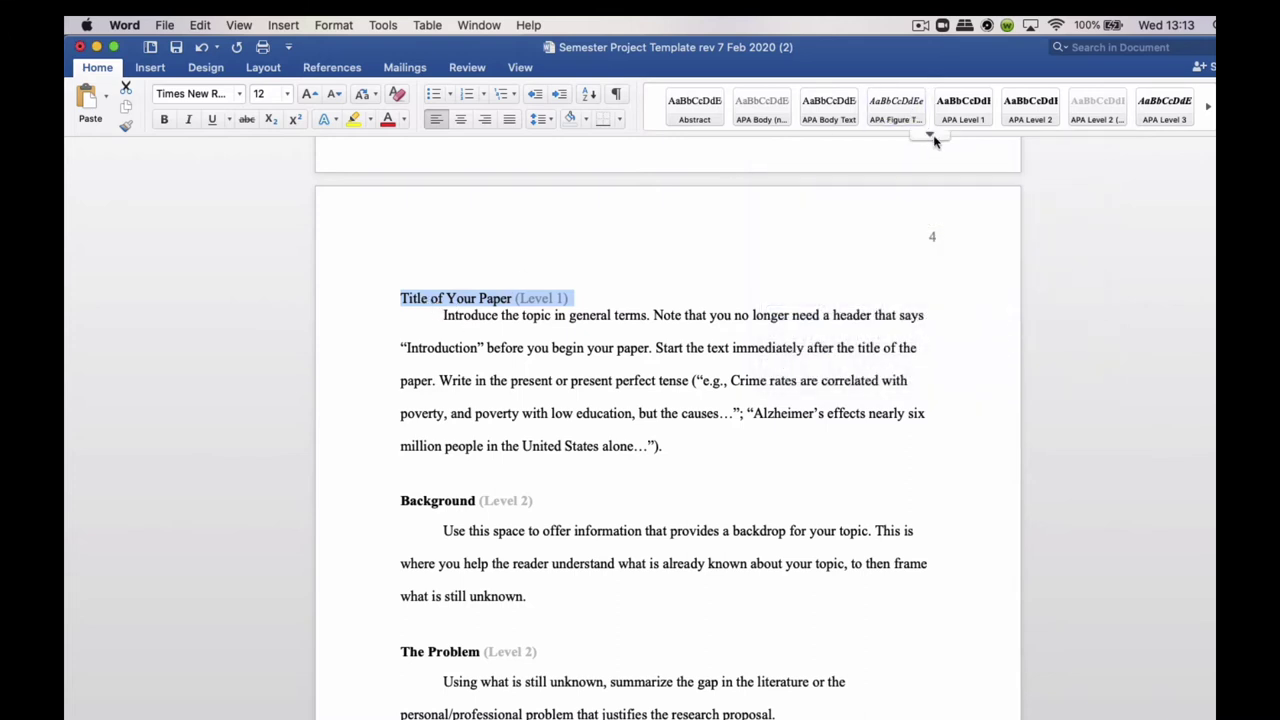
Step: Start a new paragraph style named APA Level1 based on the "Title of Your Paper" text
click(428, 298)
drag(410, 298, 513, 297)
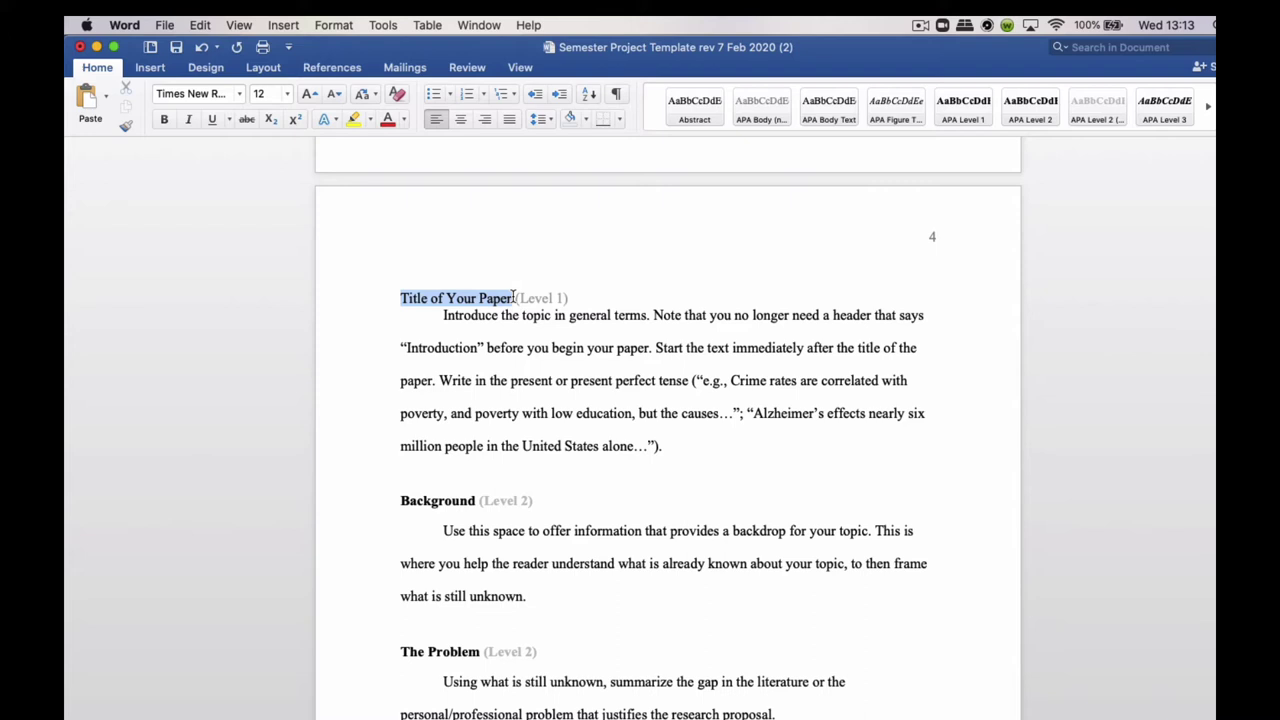
click(332, 26)
click(342, 236)
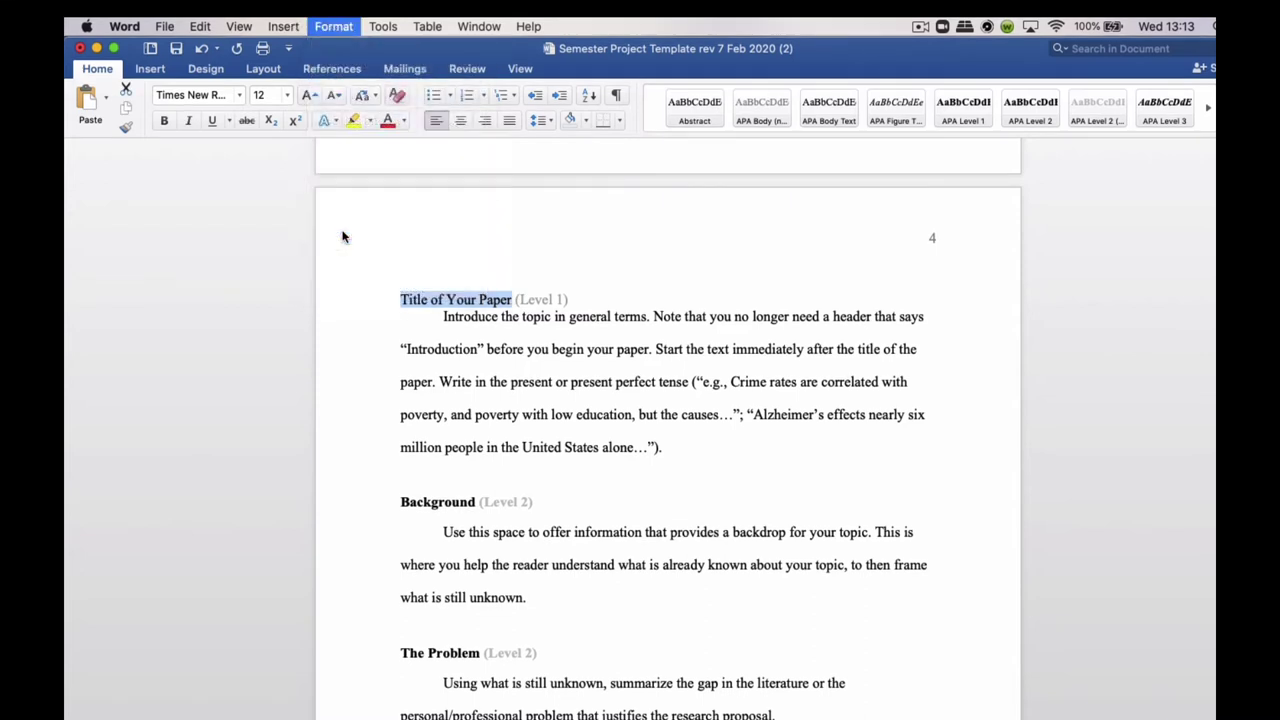
click(620, 406)
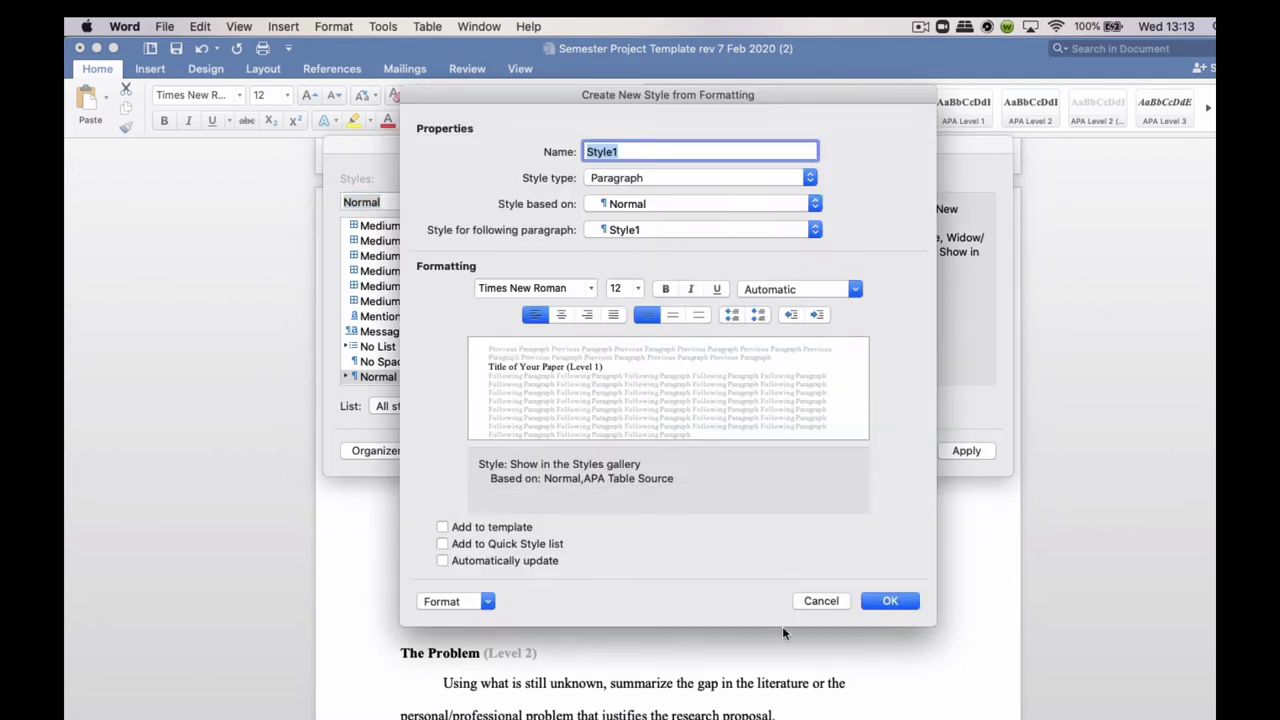
click(820, 601)
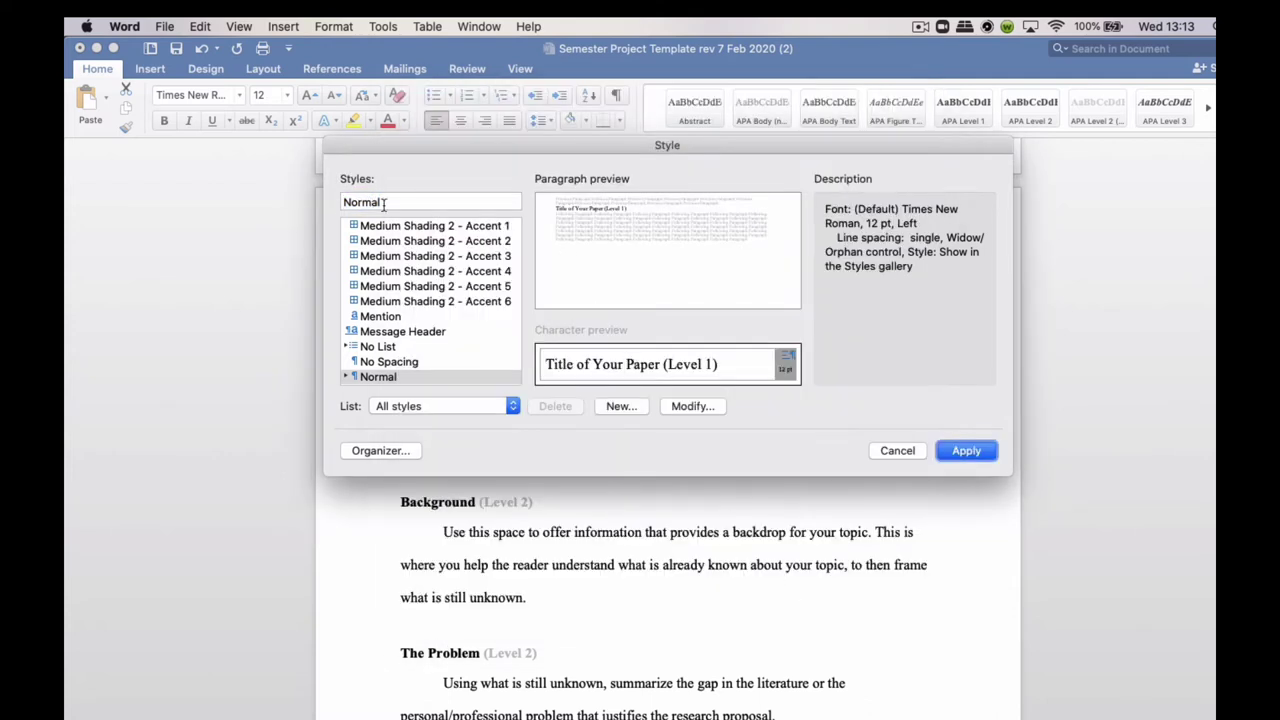
click(621, 406)
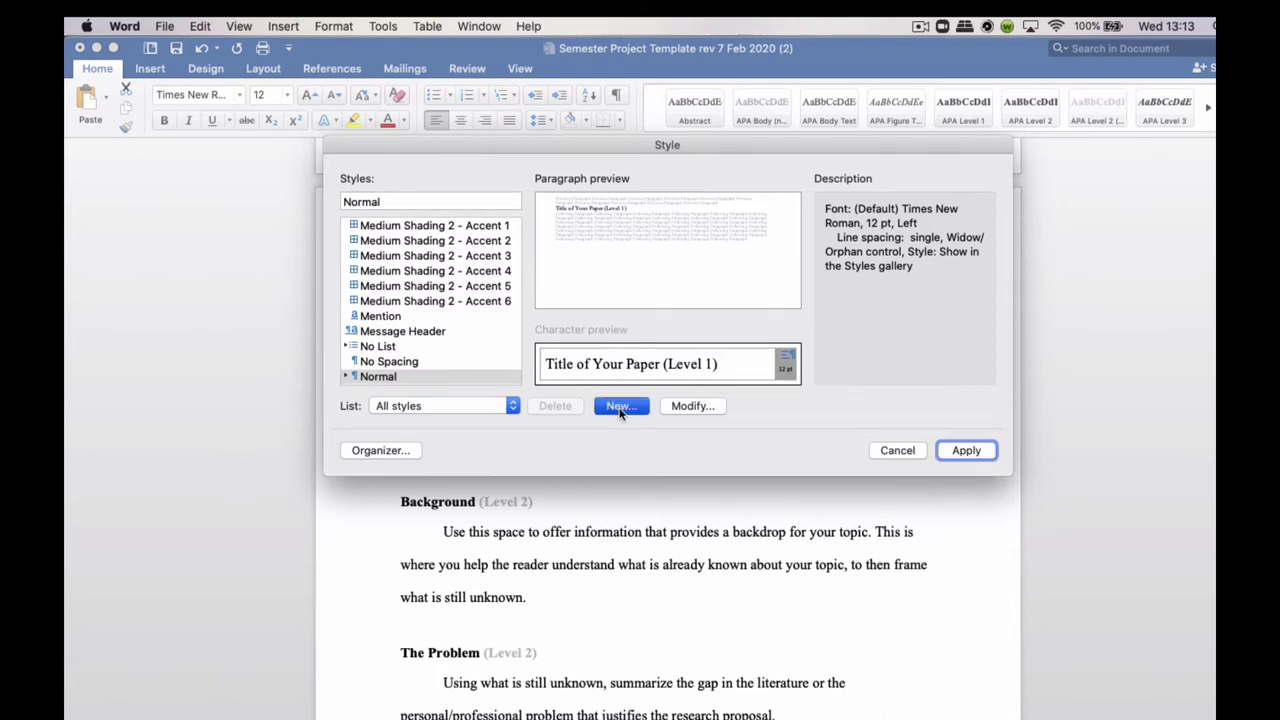
text(APA Level1)
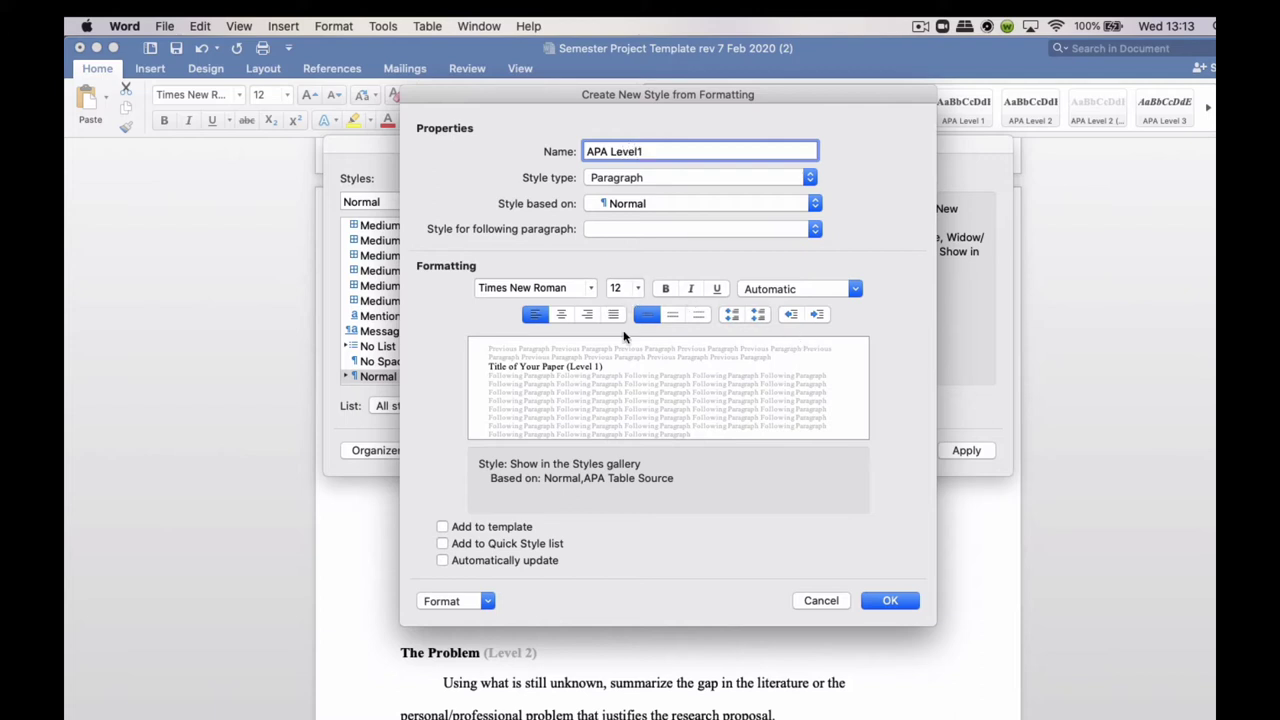
Step: Make the new style centered and bold, and add it to the template and the Quick Style list
click(562, 315)
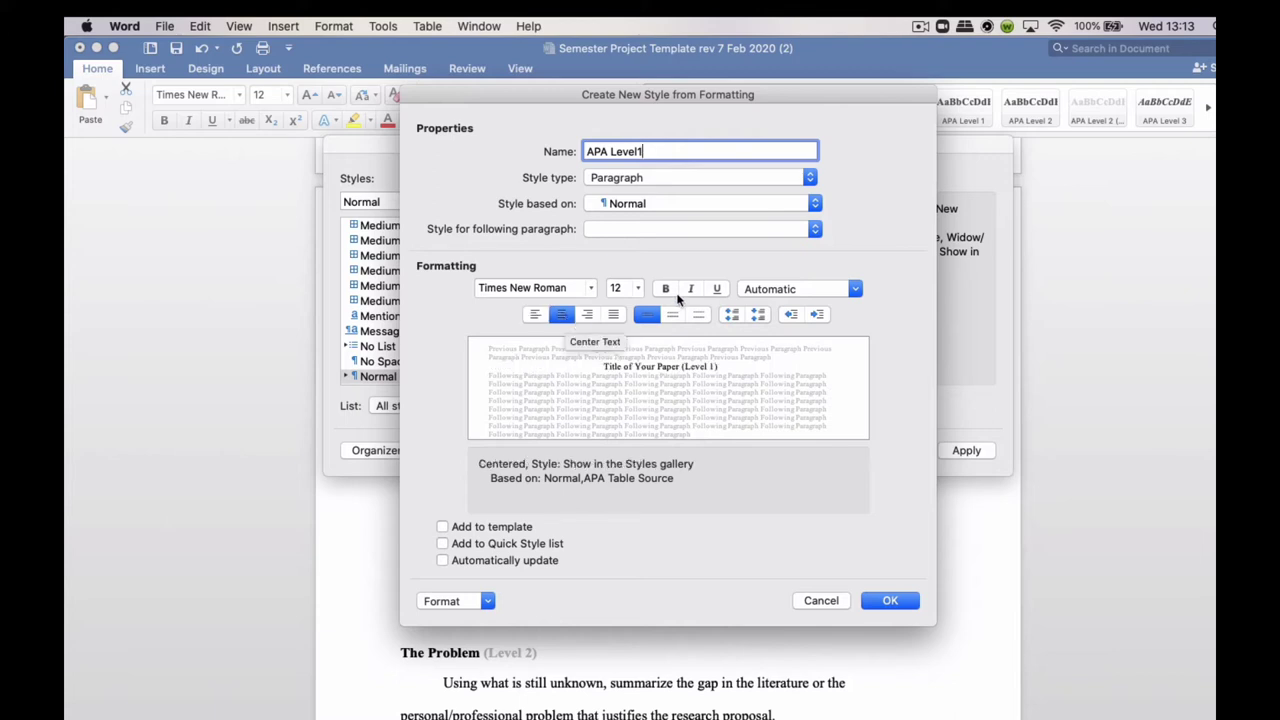
click(665, 289)
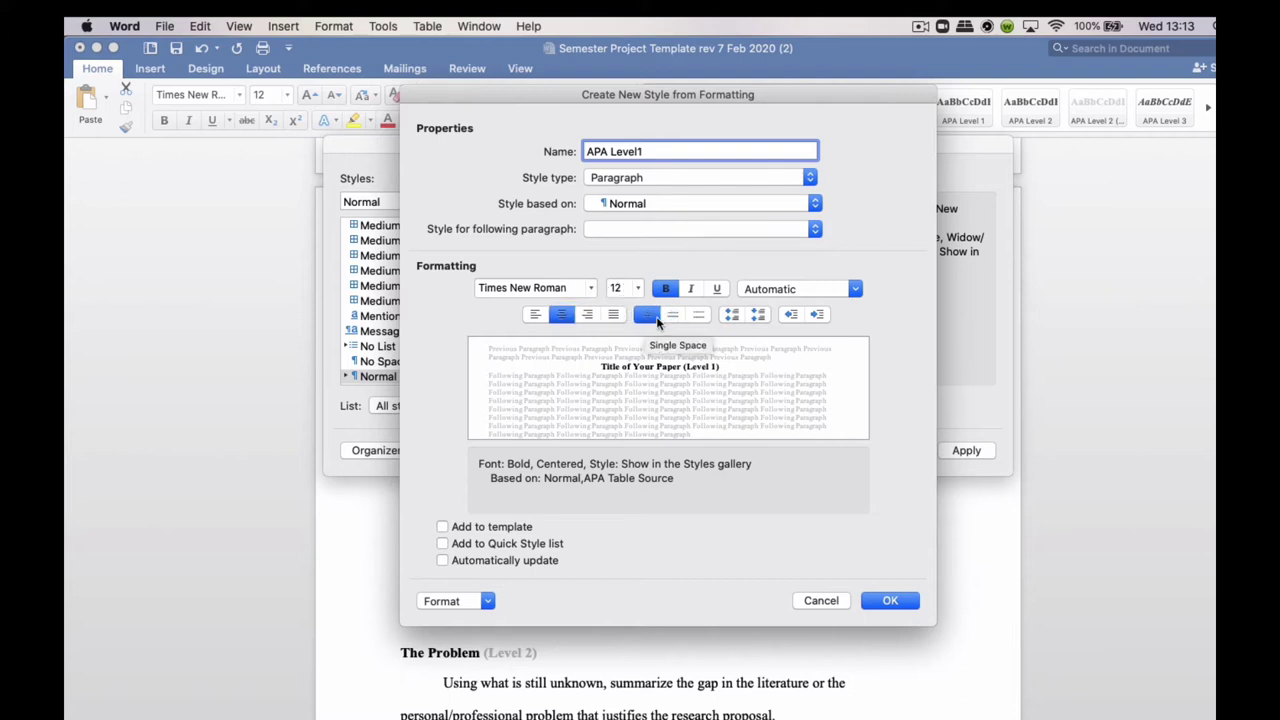
click(446, 544)
Step: Set the new style's paragraph spacing to 24 pt before and 18 pt after
click(491, 605)
click(481, 638)
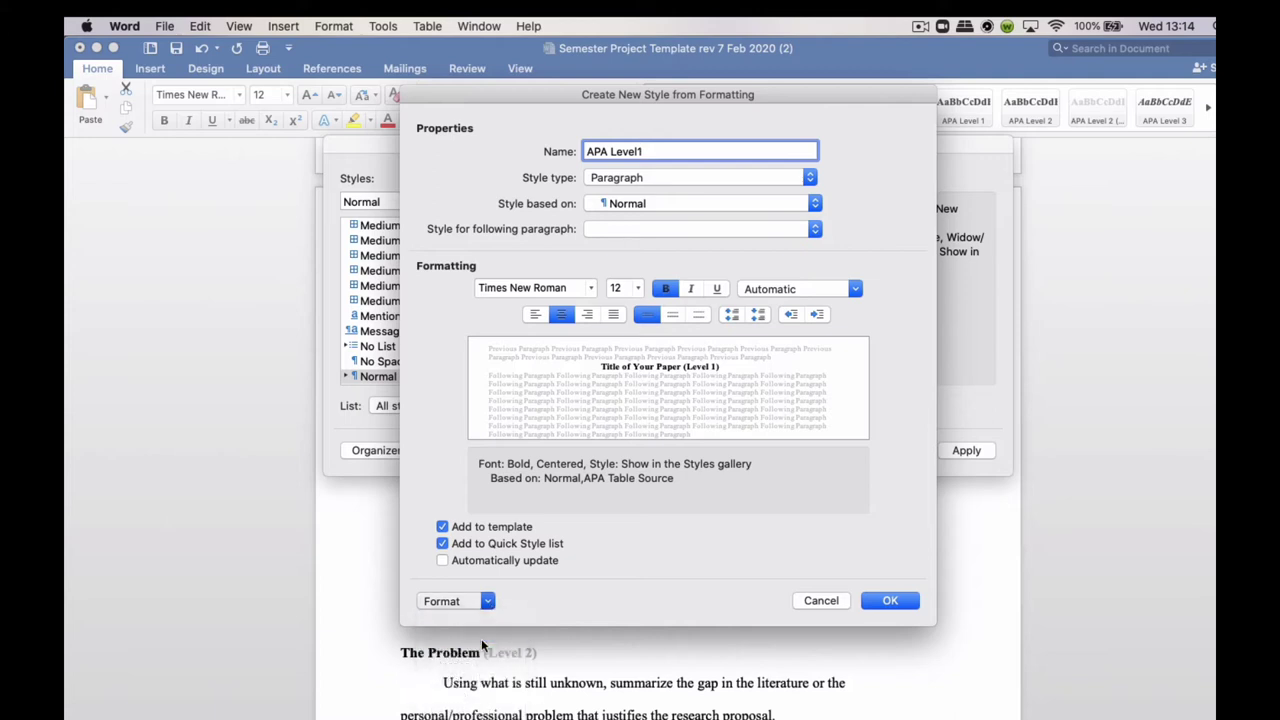
click(604, 410)
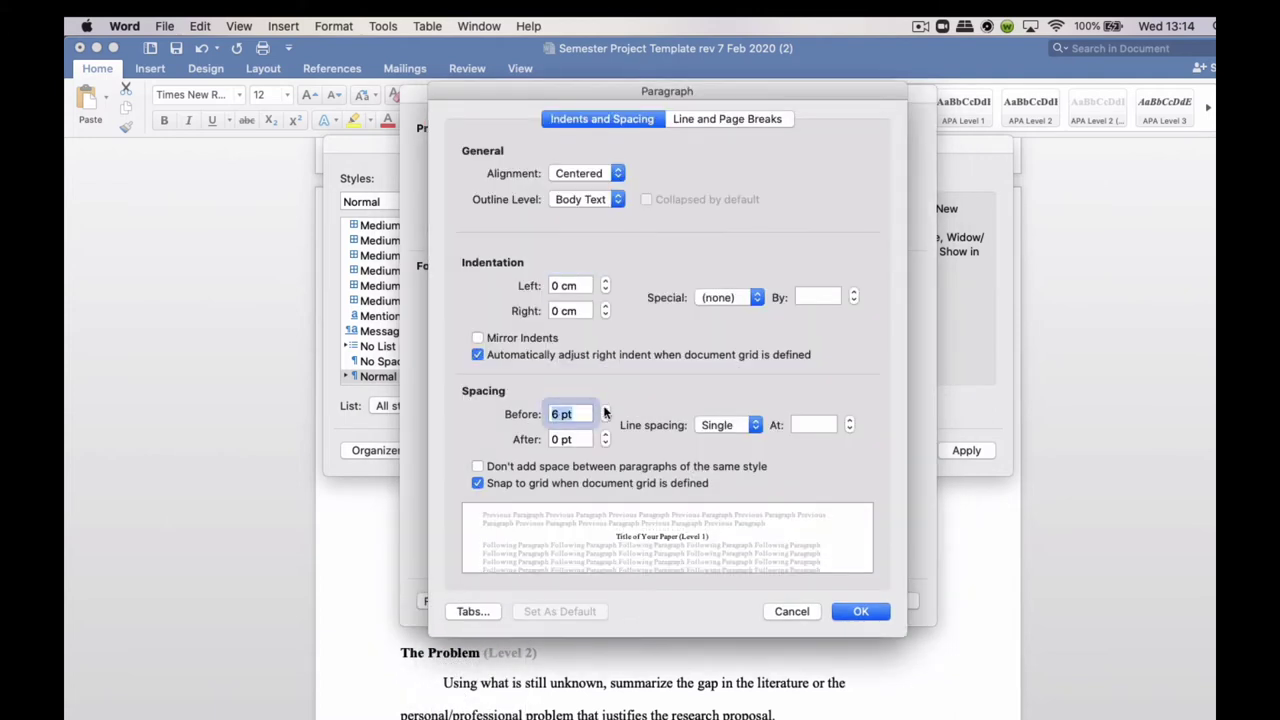
click(604, 410)
click(604, 410)
click(604, 410)
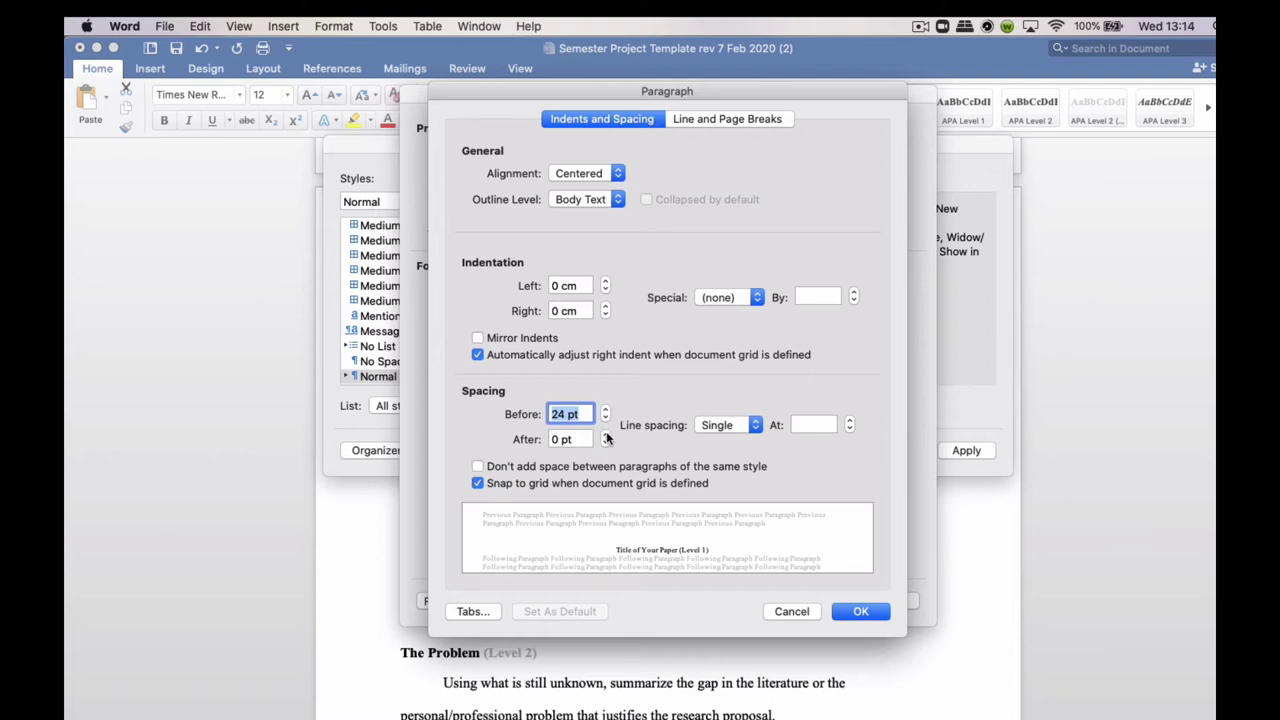
click(605, 434)
click(605, 434)
click(605, 434)
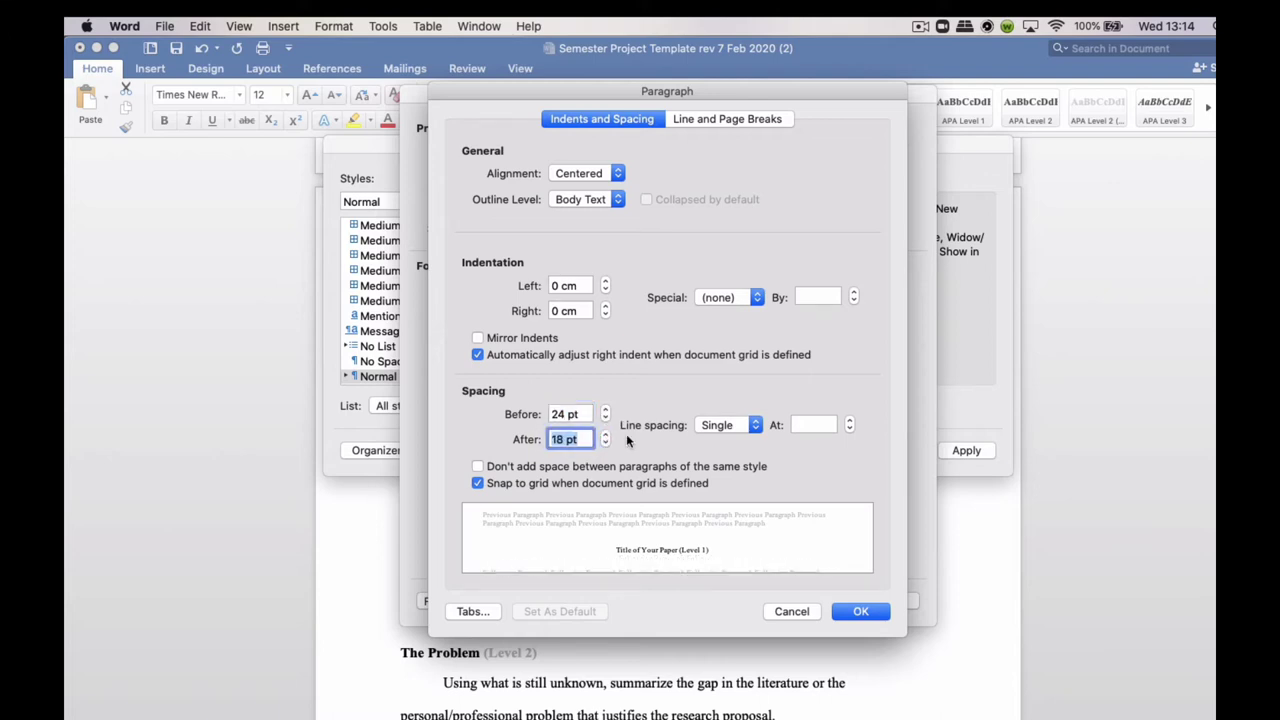
click(862, 612)
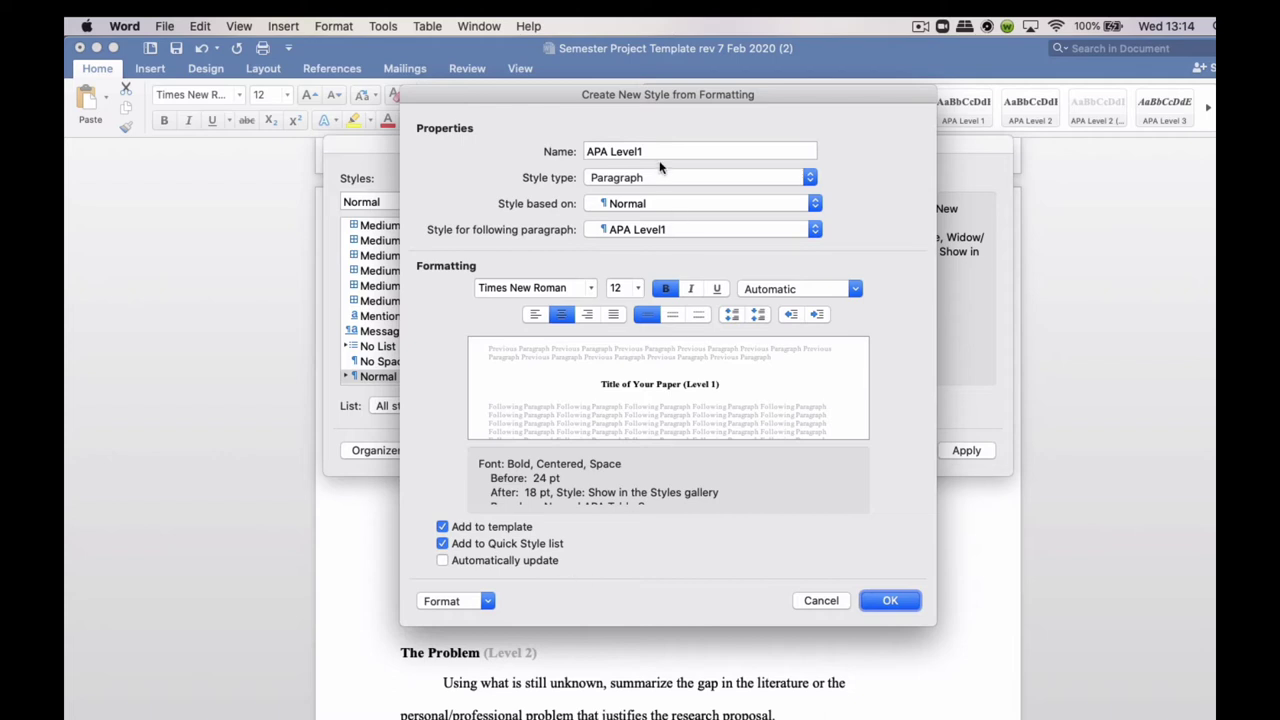
Step: Save the APA Level1 style and apply it to the "Title of Your Paper" heading
click(893, 601)
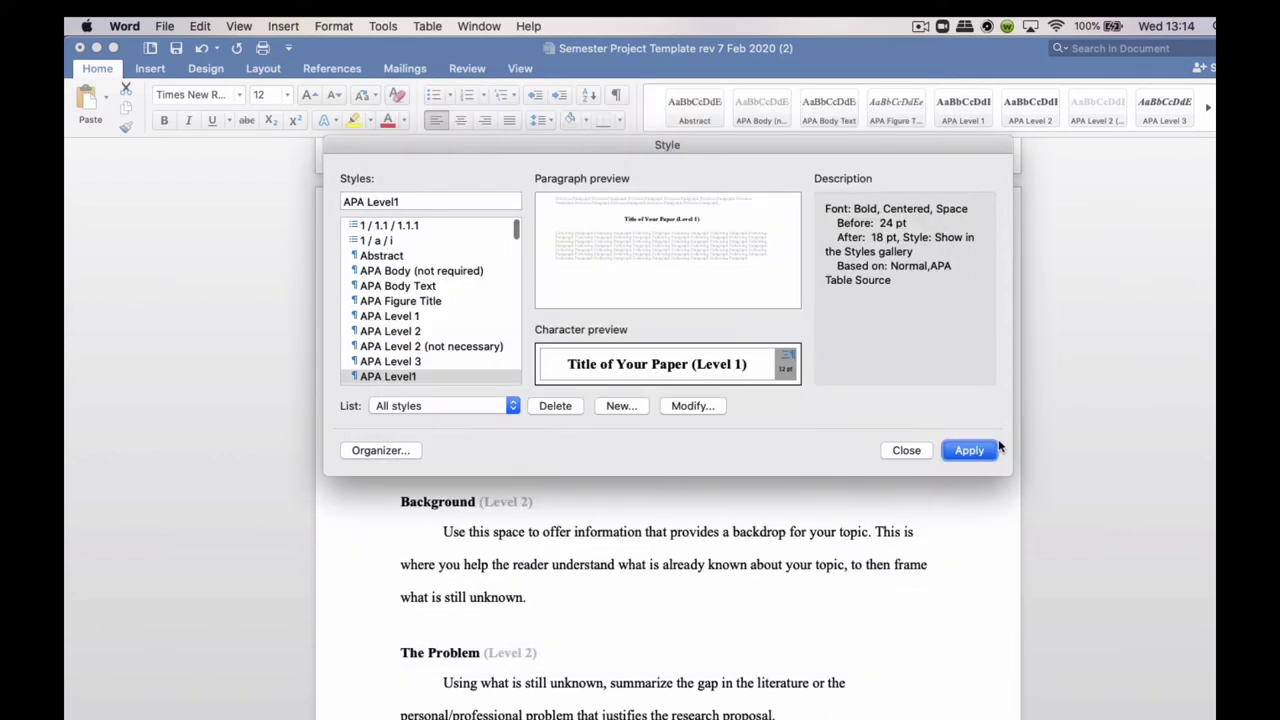
click(968, 451)
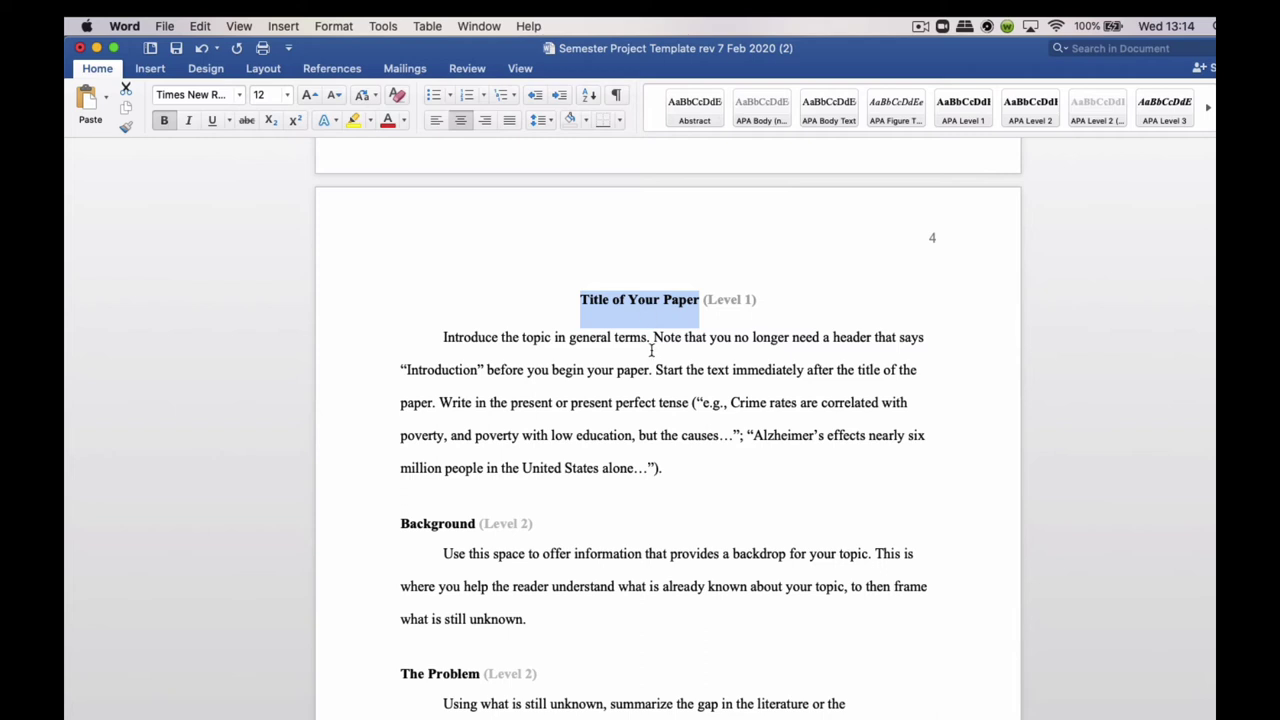
scroll(650, 344, down, 1)
scroll(650, 344, down, 1)
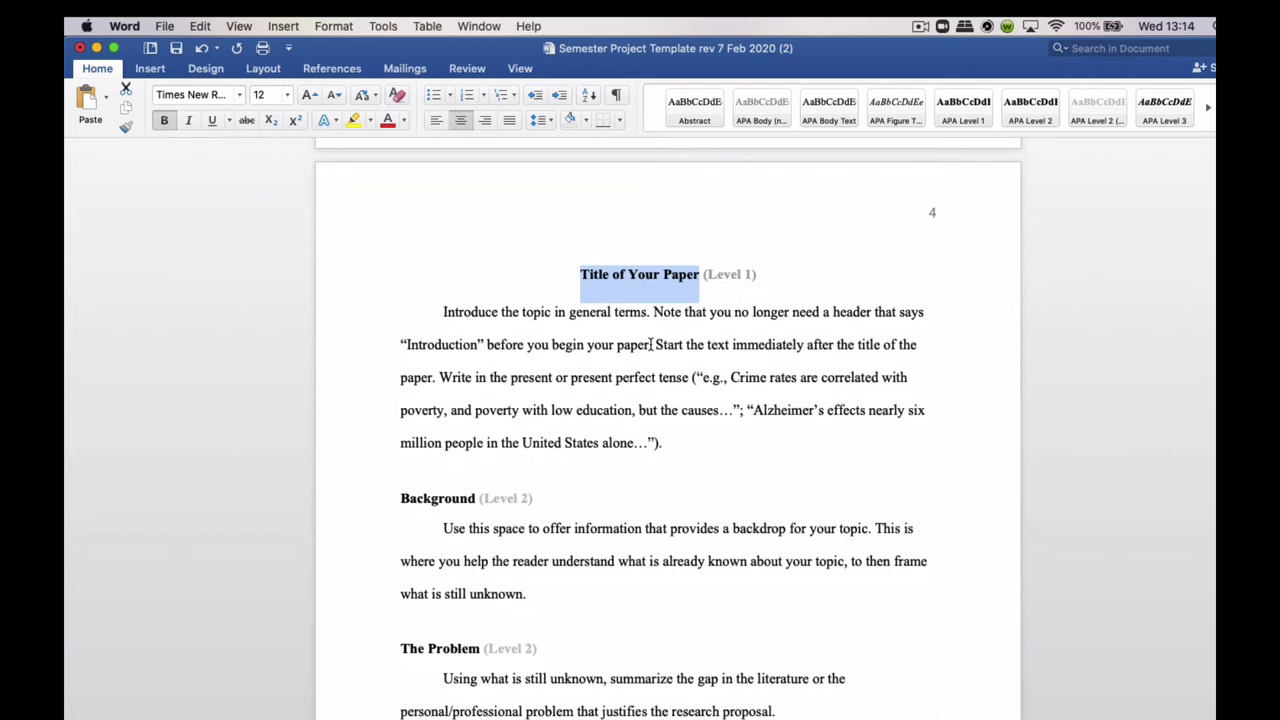
Step: Select the beginning of the introduction paragraph and look through the recommended styles available for it in the Styles pane
click(447, 350)
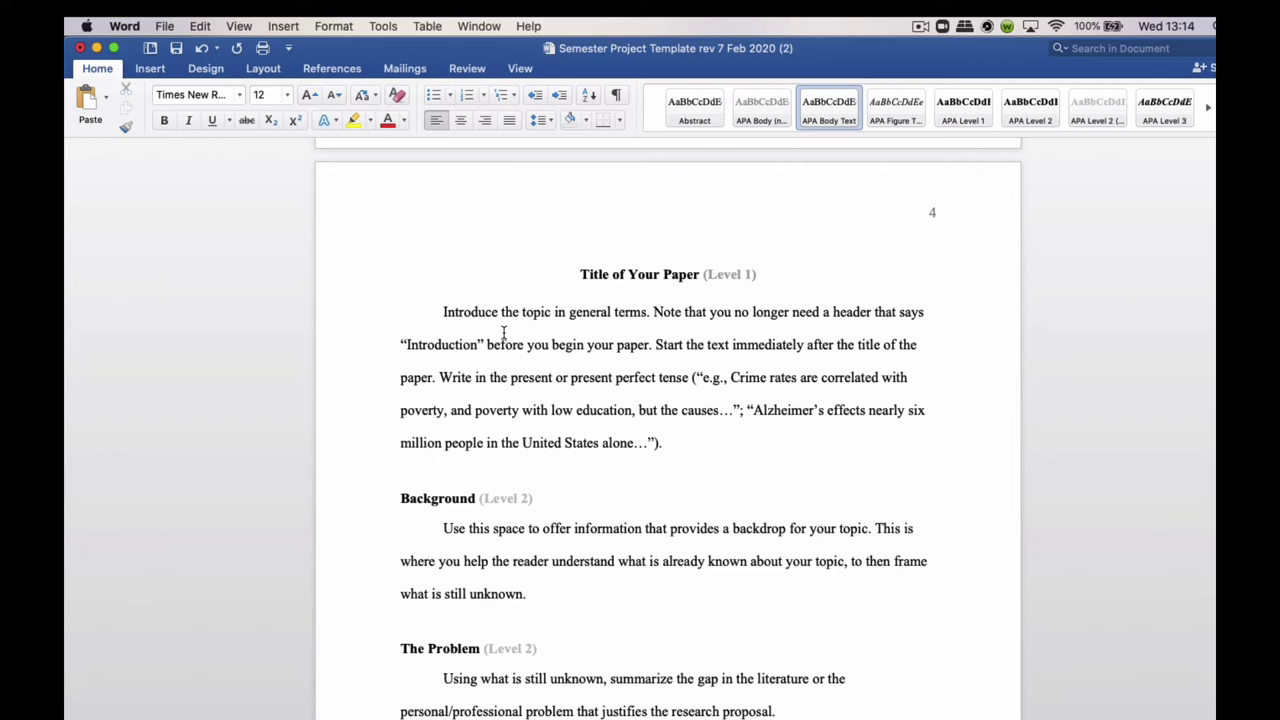
scroll(505, 335, up, 10)
scroll(505, 333, down, 10)
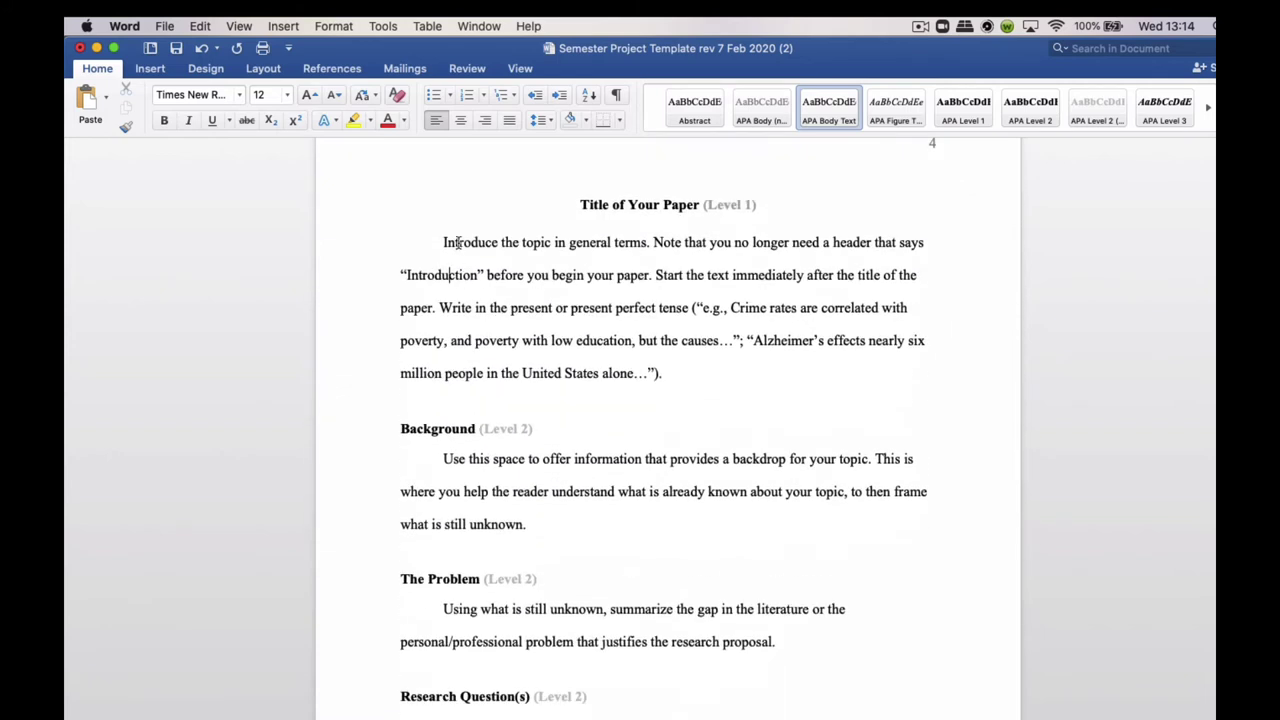
drag(443, 241, 473, 339)
drag(987, 40, 933, 39)
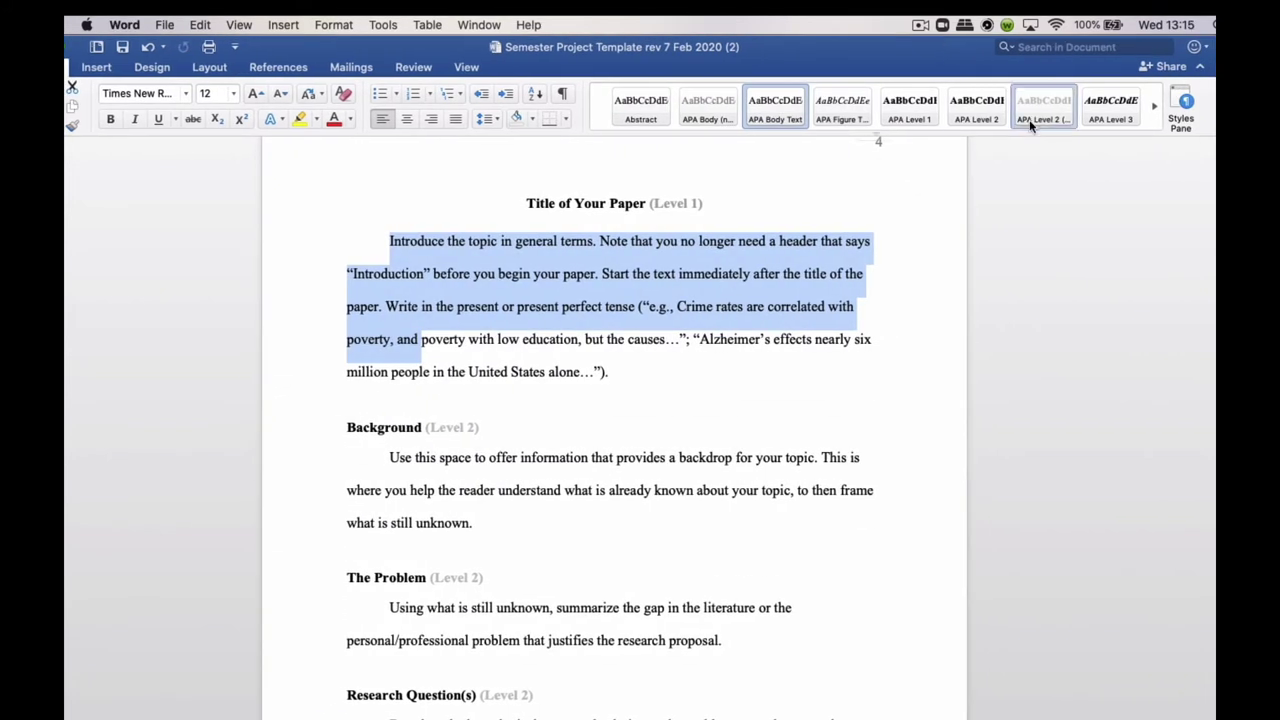
click(1180, 100)
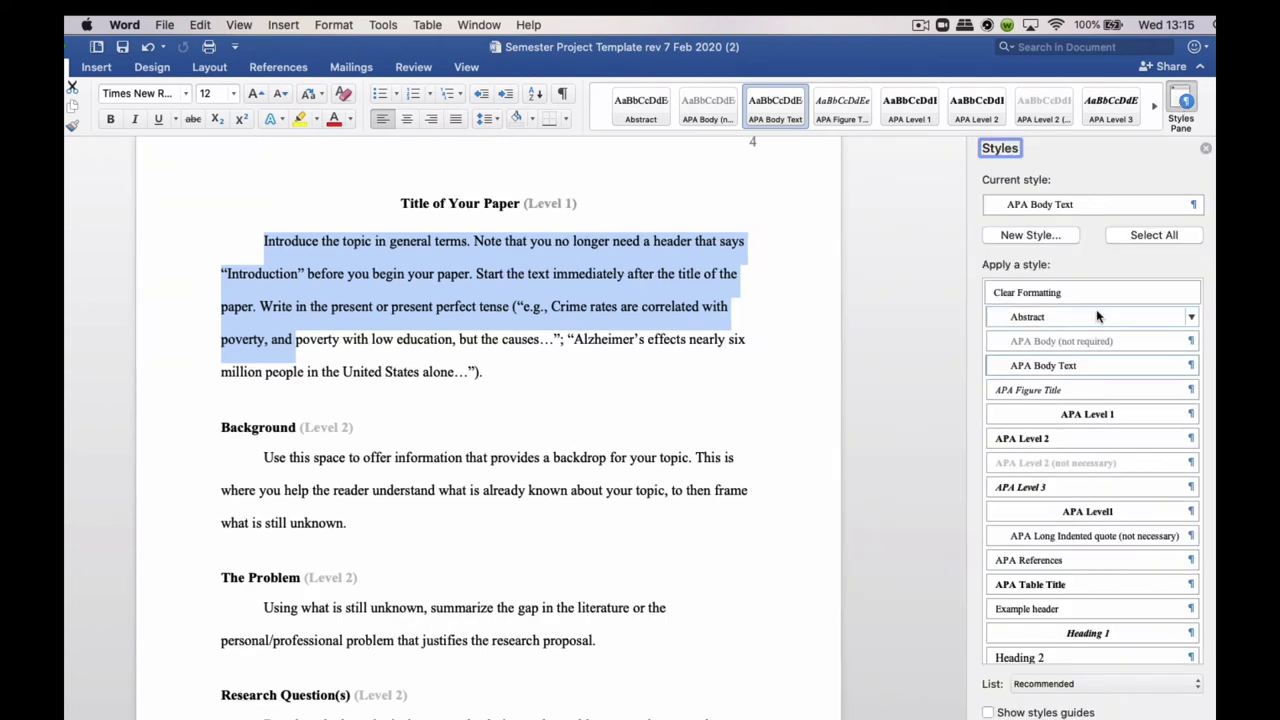
scroll(1101, 429, down, 2)
scroll(1101, 429, down, 10)
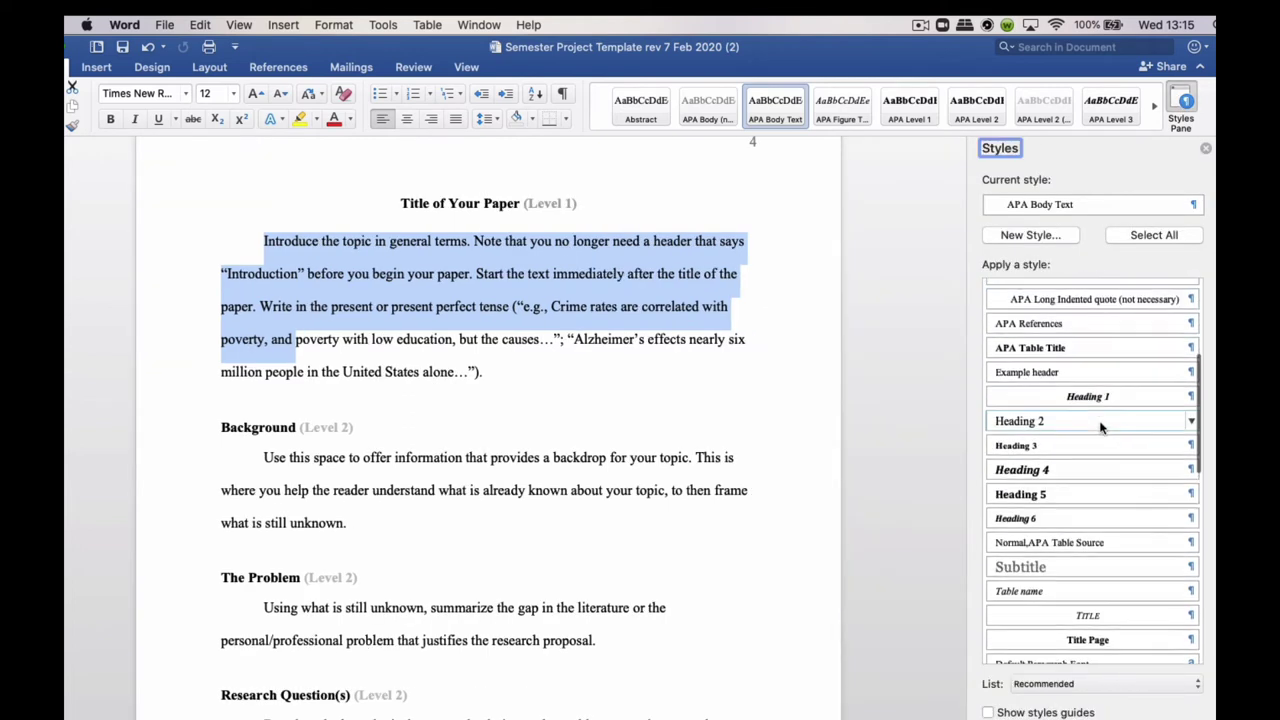
scroll(1101, 429, up, 12)
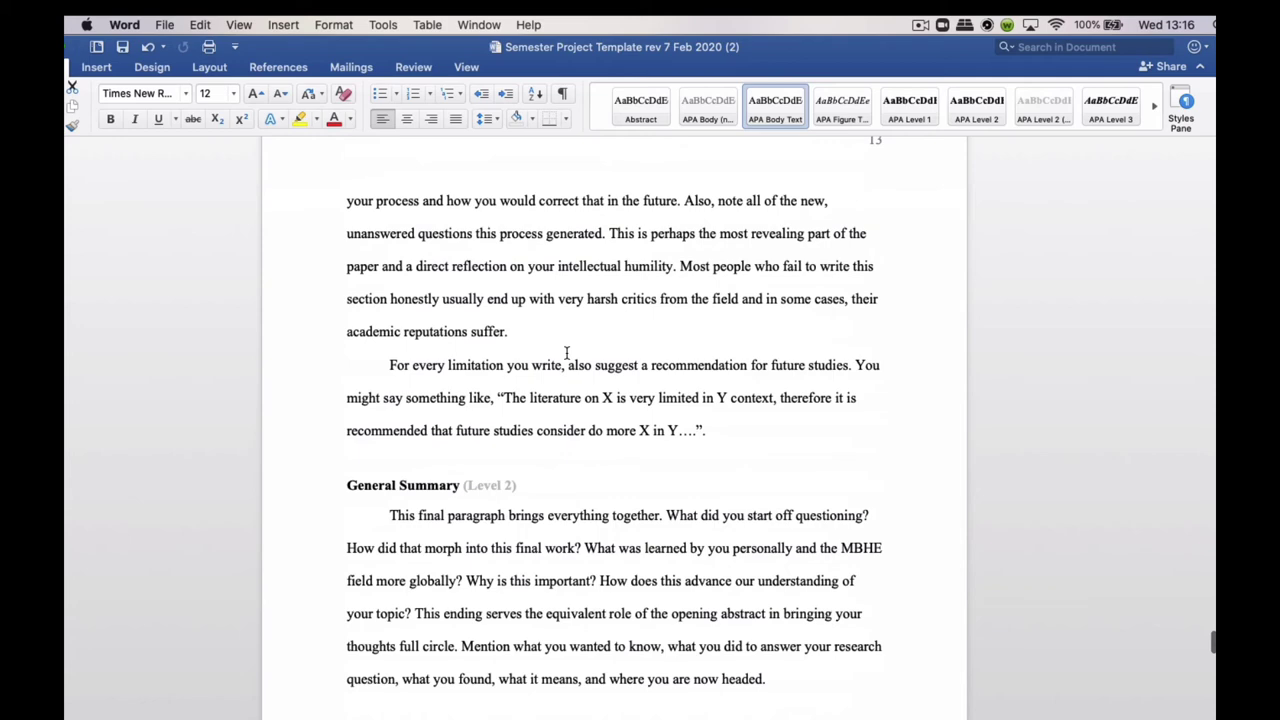
Step: Select part of the first reference entry on page 14 and open its APA References style for modification
scroll(600, 360, down, 10)
scroll(580, 355, up, 3)
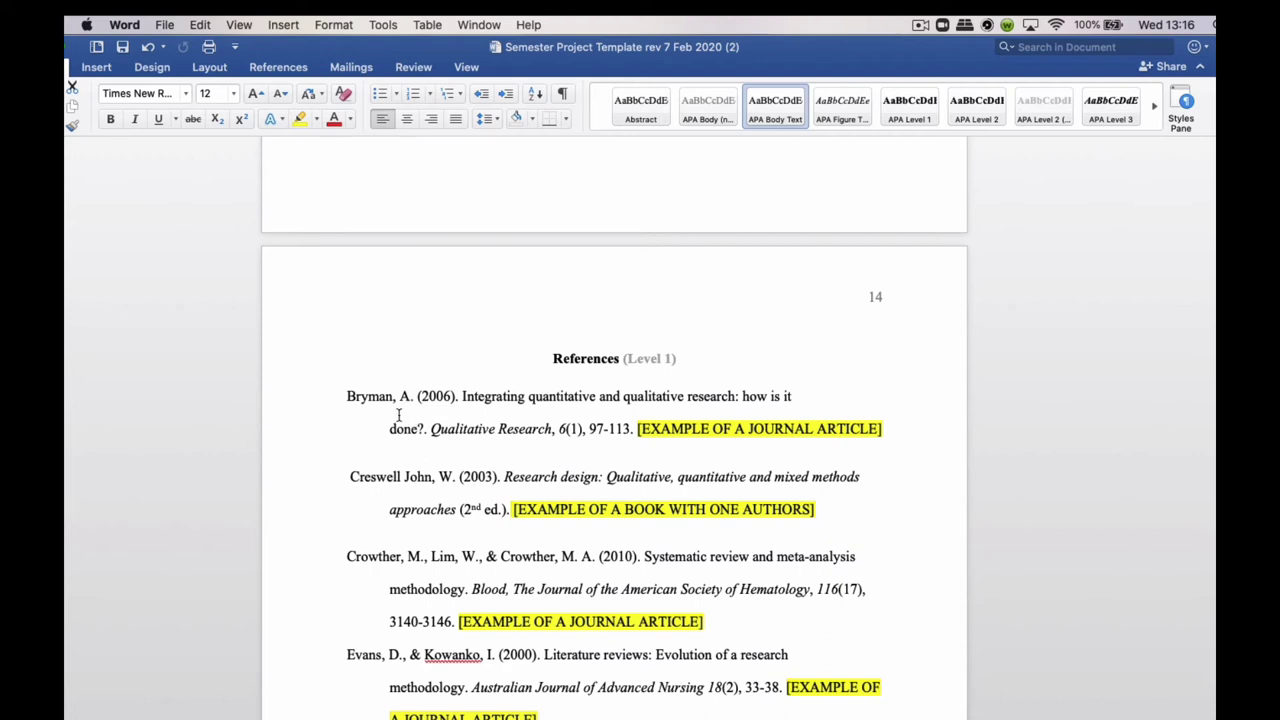
drag(354, 402, 445, 430)
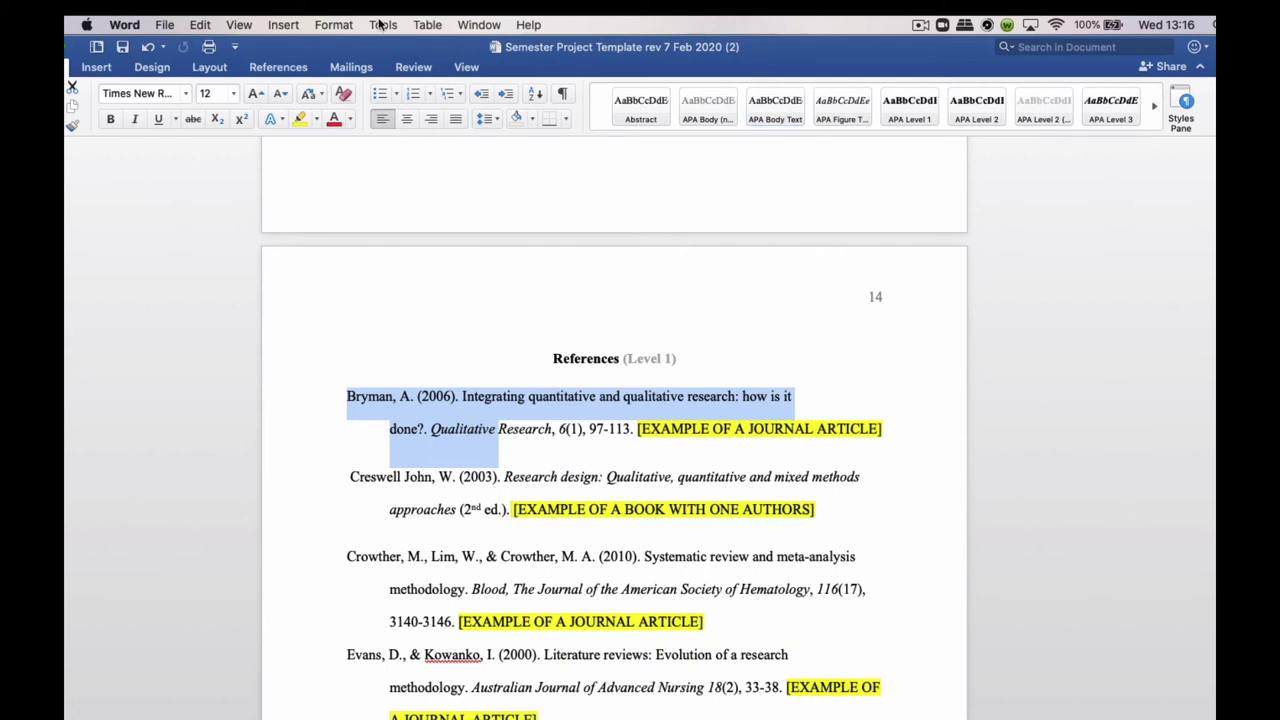
click(333, 25)
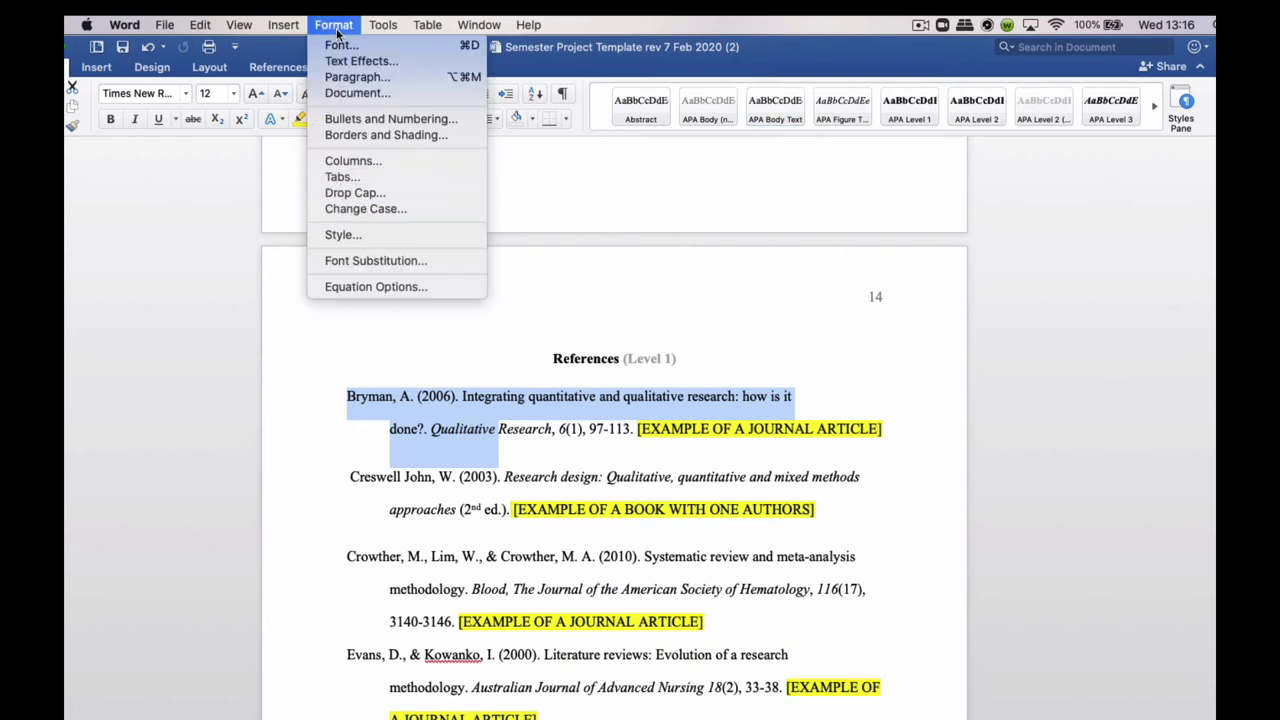
click(352, 236)
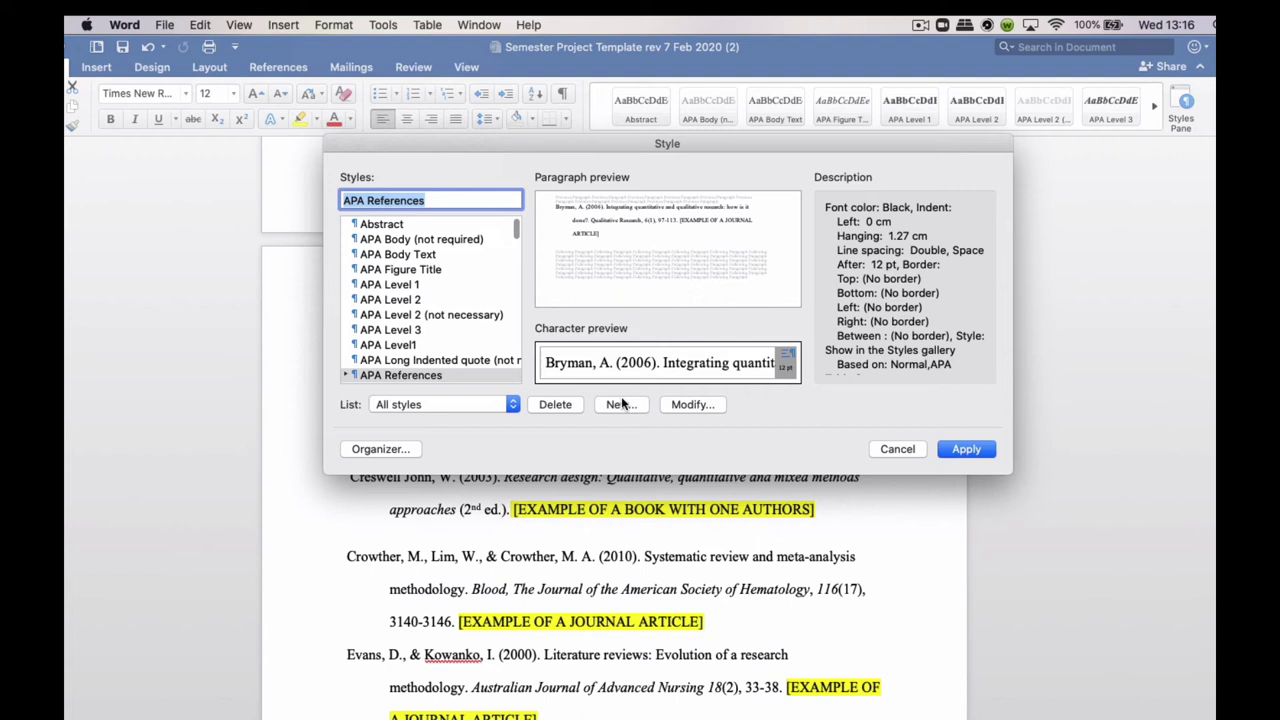
click(689, 404)
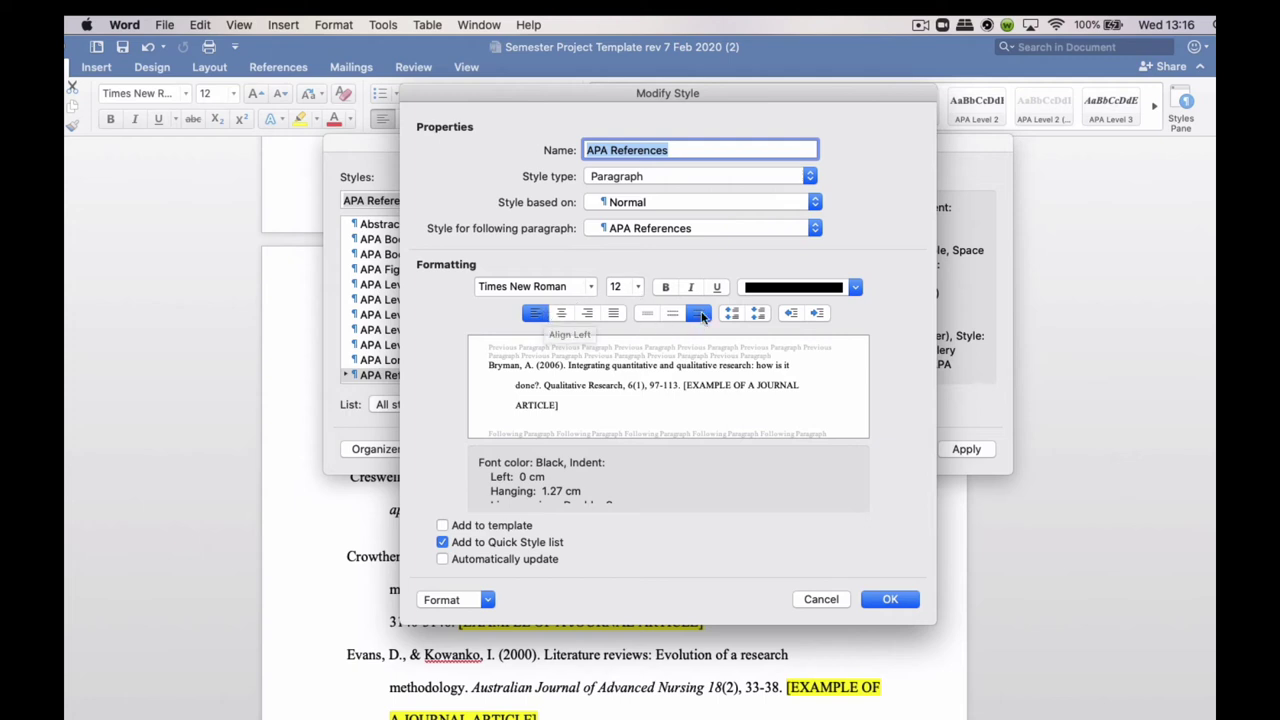
Step: Examine the APA References style's paragraph indentation and spacing, including the special indent choices, and accept the paragraph settings
click(488, 600)
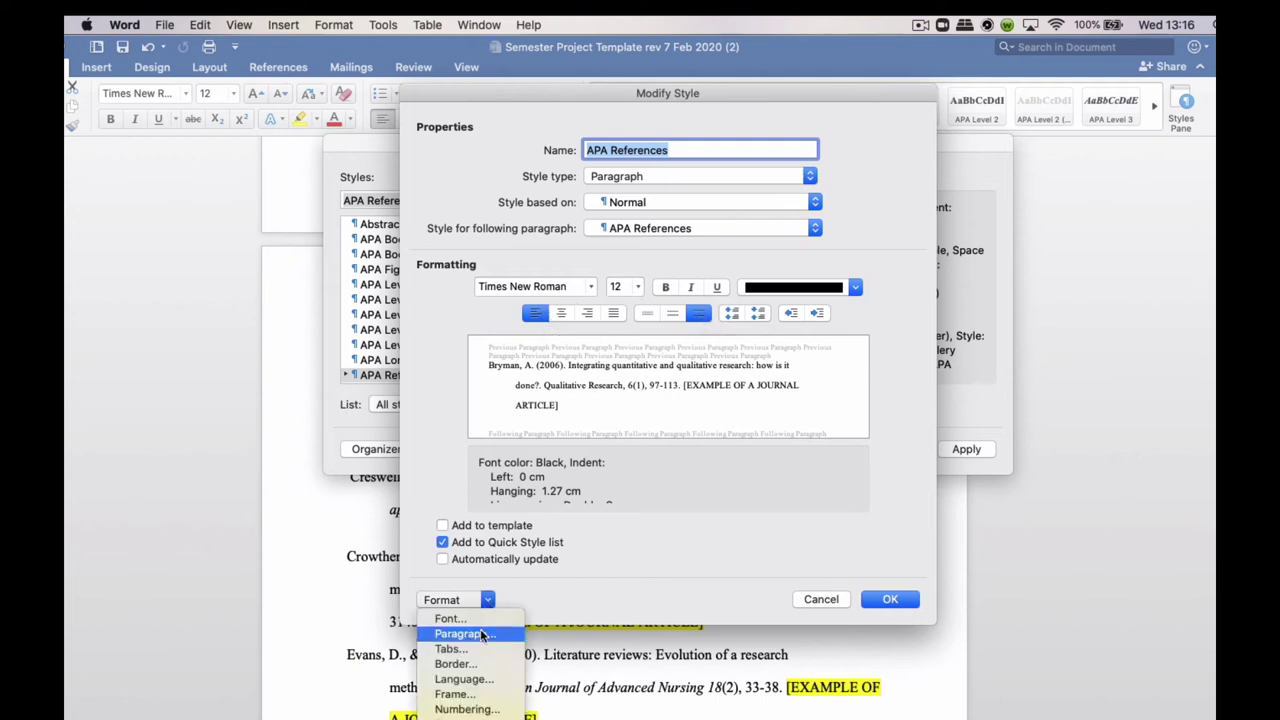
click(465, 634)
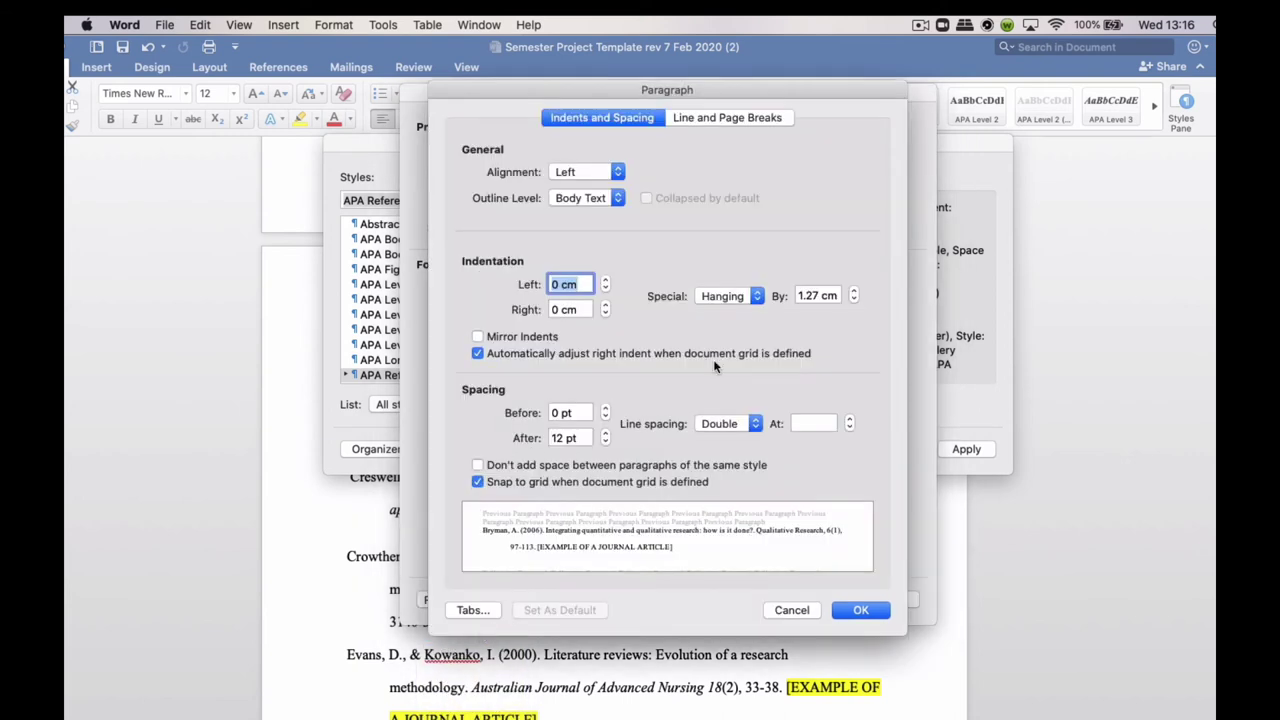
click(749, 297)
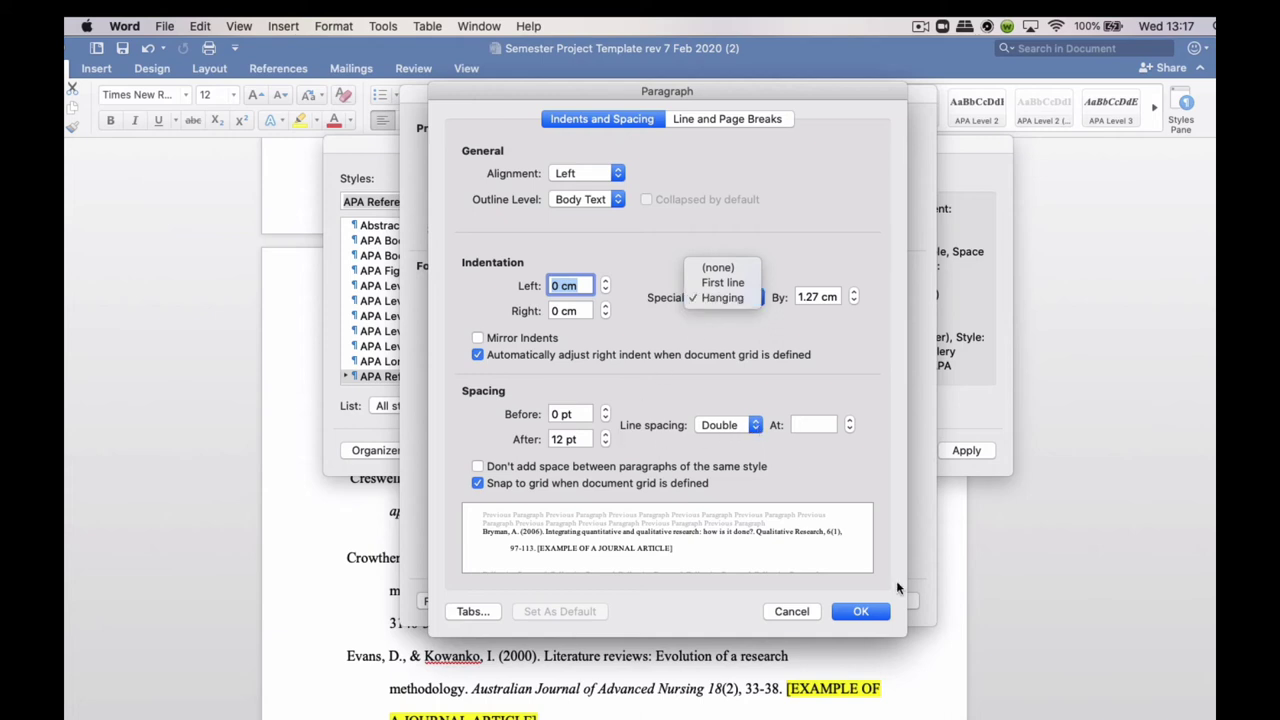
click(866, 617)
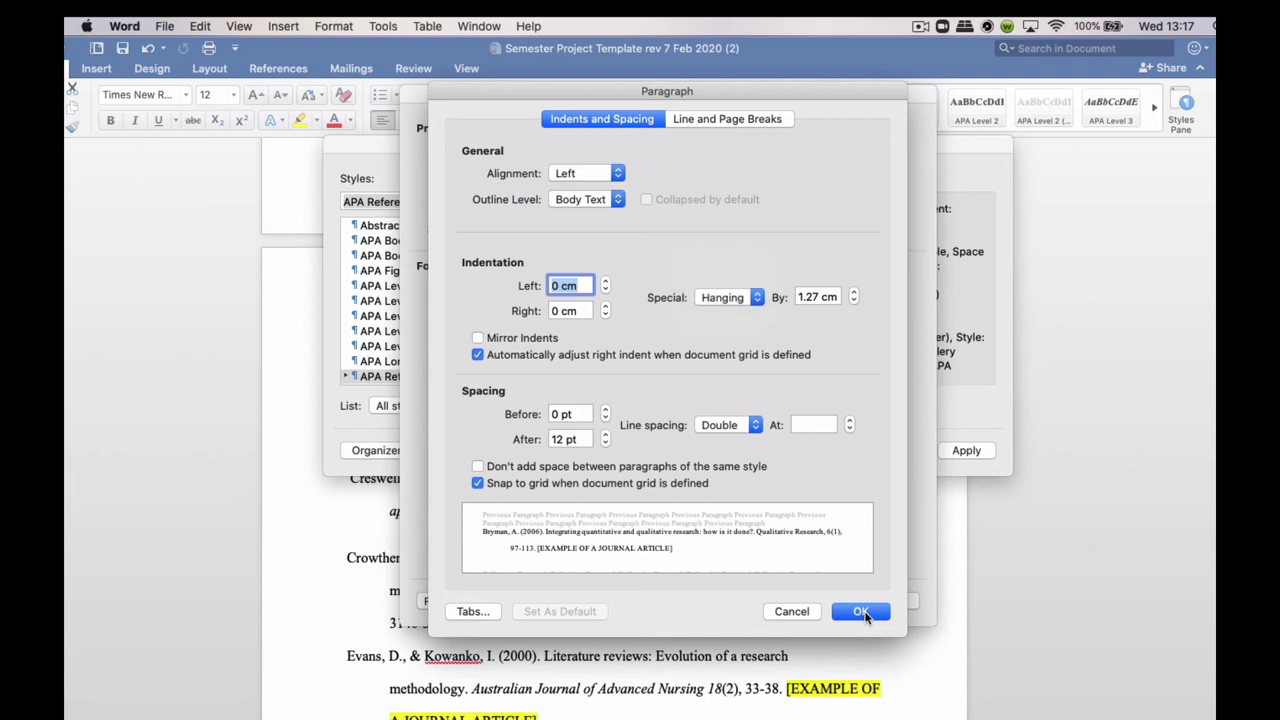
click(862, 613)
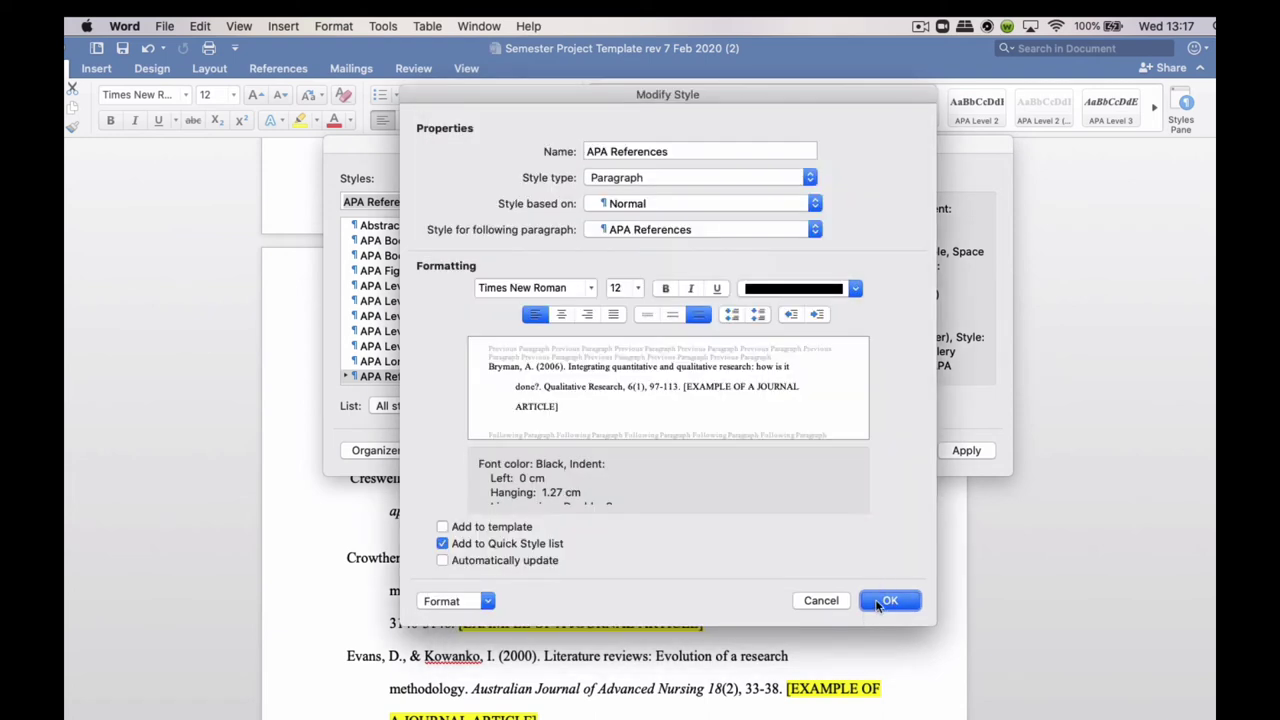
Step: Save the APA References style and apply it to the selected first reference entry
click(884, 601)
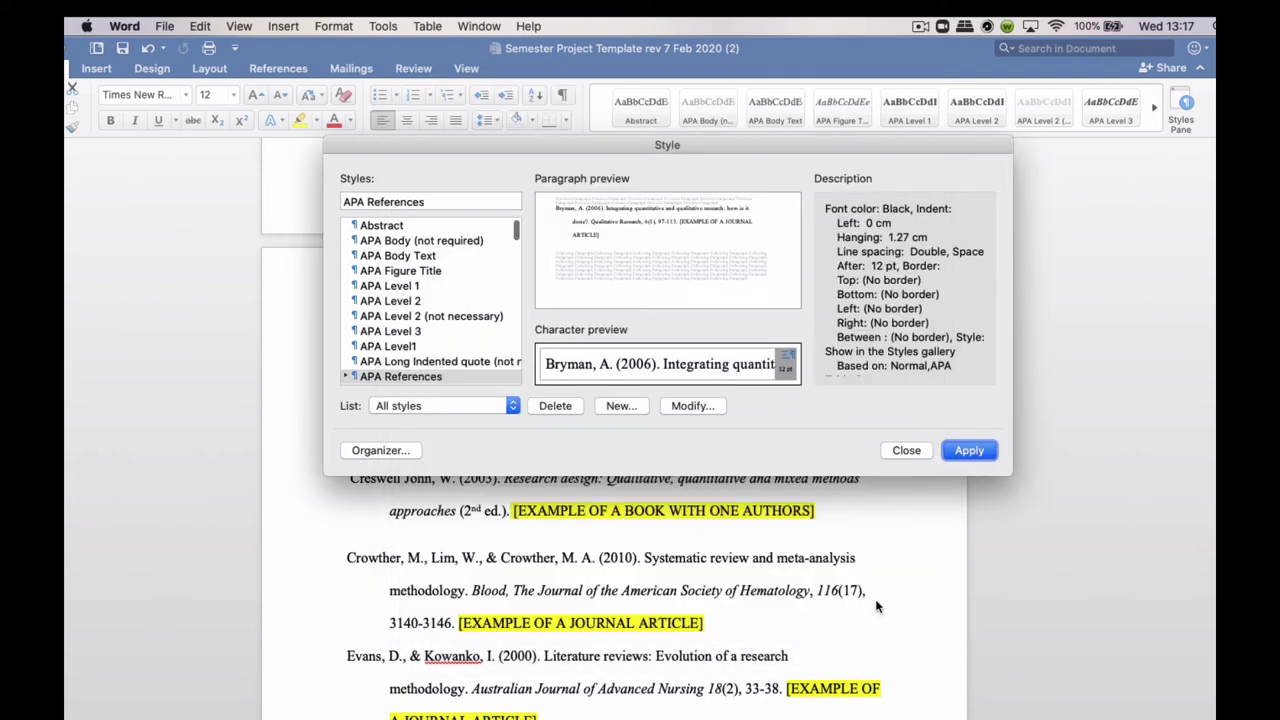
click(971, 447)
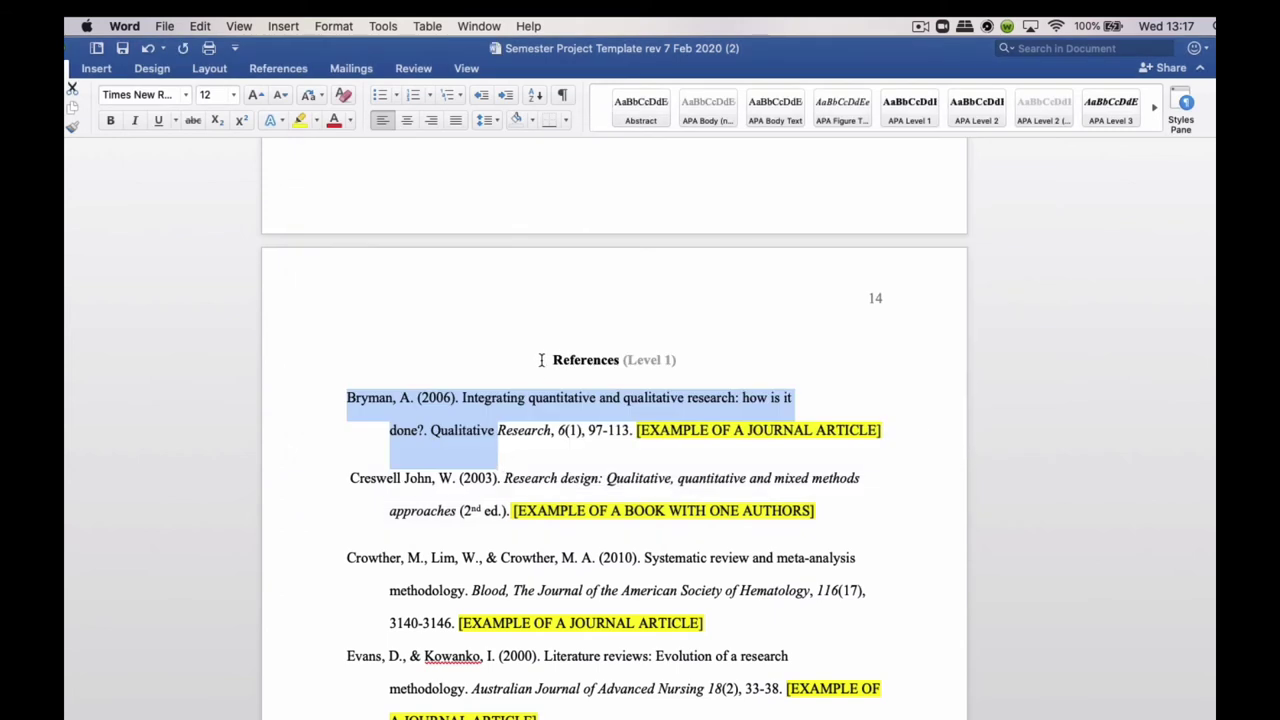
click(575, 362)
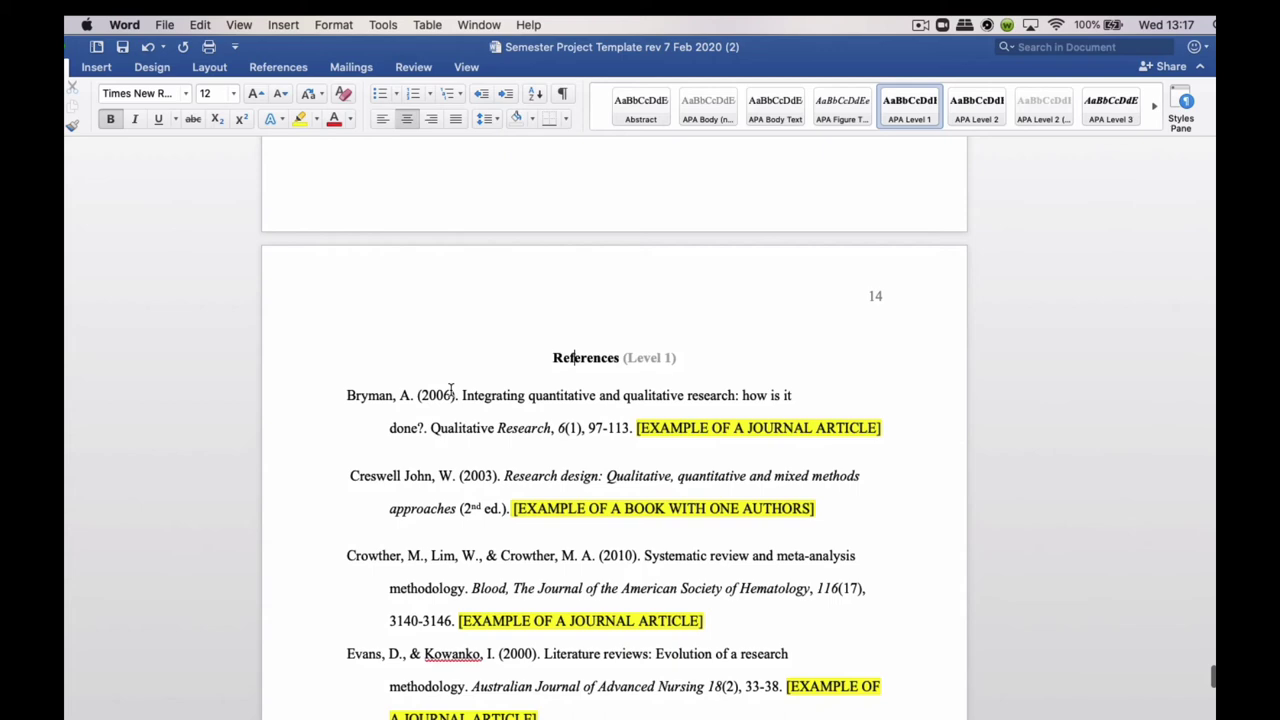
Step: Shuffle the reference list by moving the 2000 "Literature reviews" entry to its start and the 2007 "Why mind, brain, and education?" entry below the 2006 one
click(352, 400)
drag(375, 461, 394, 400)
triple_click(349, 657)
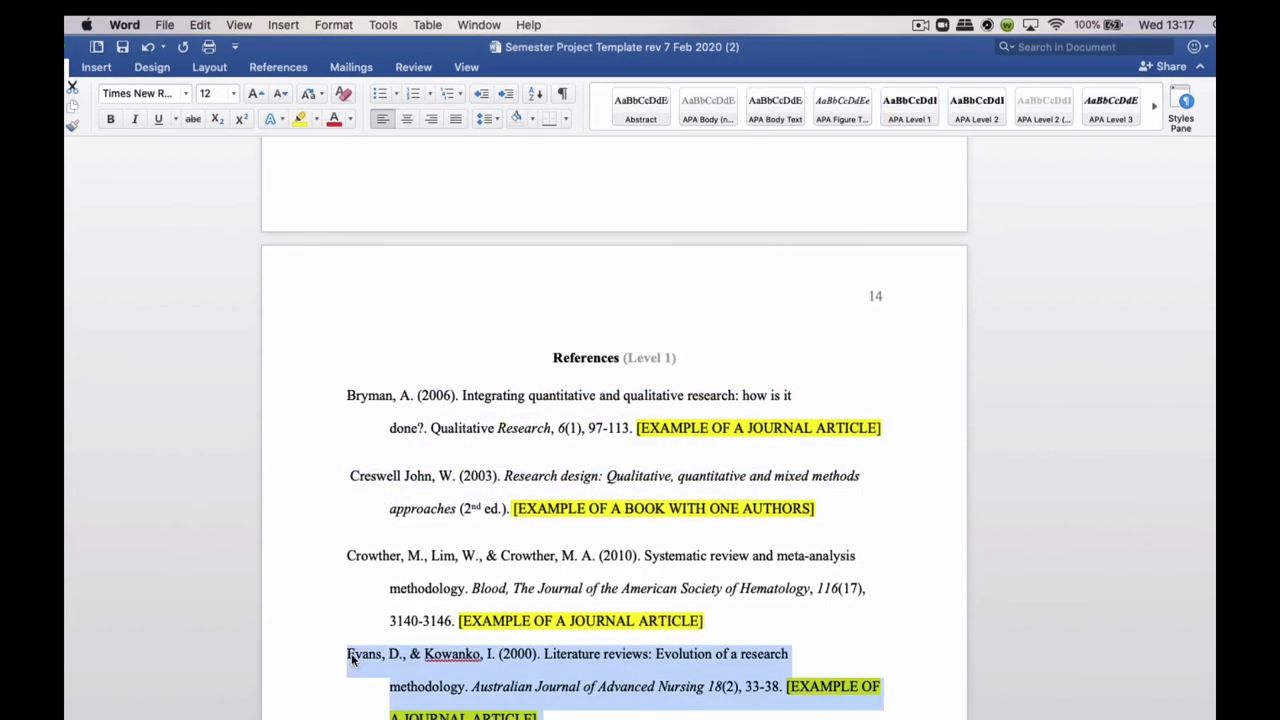
drag(349, 657, 346, 417)
scroll(346, 417, down, 3)
drag(347, 565, 655, 630)
drag(349, 565, 346, 392)
Step: Remove the stray space before the 2003 "Research design" entry and sort the reference paragraphs as text in ascending order without a header row
click(348, 501)
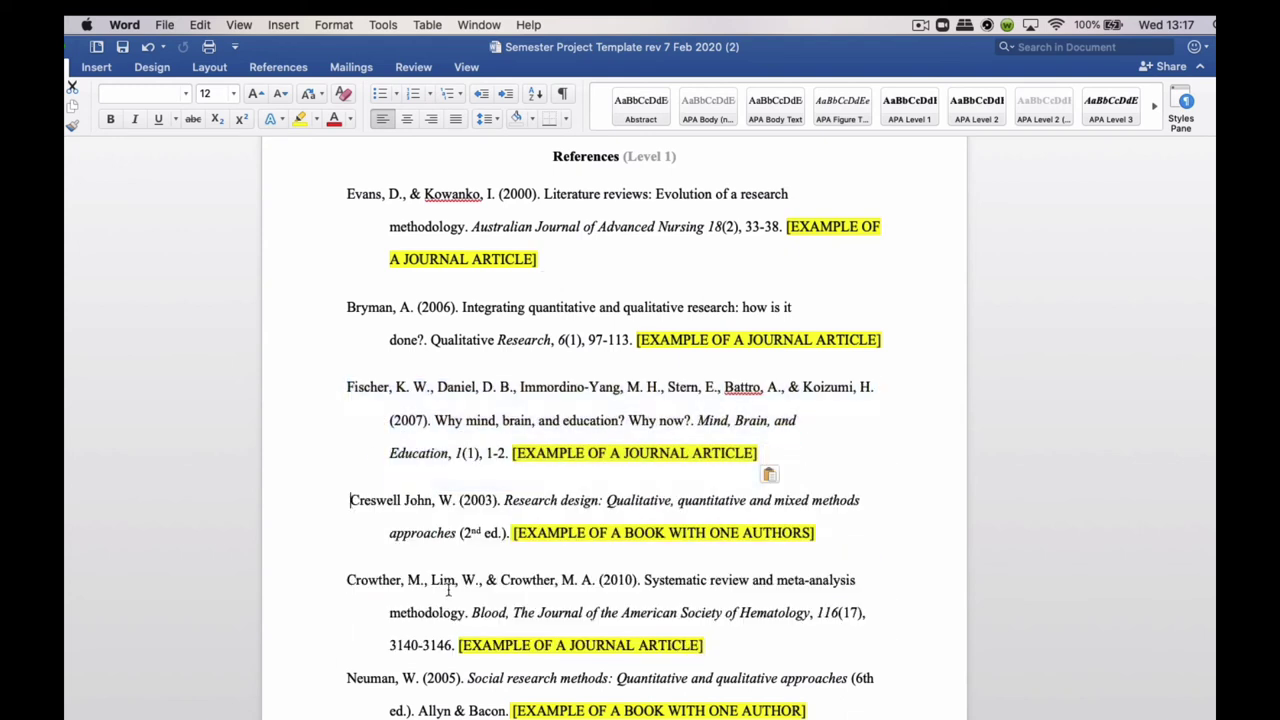
key(BackSpace)
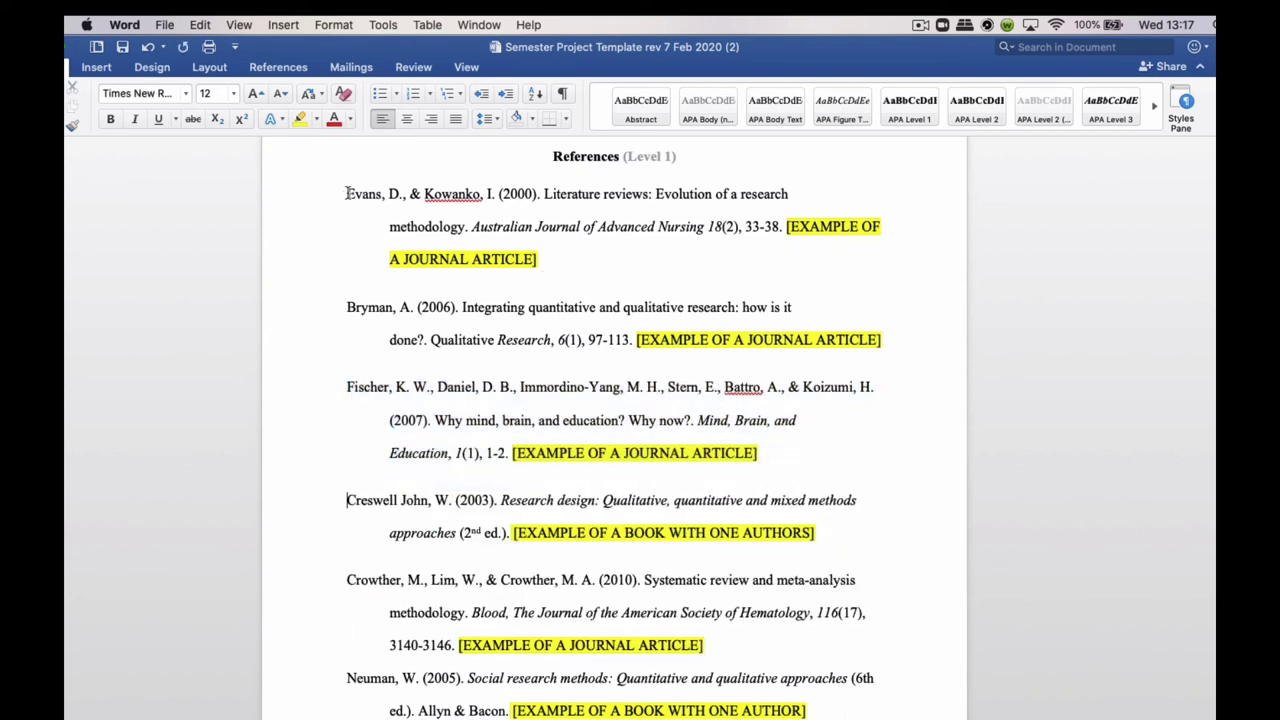
drag(347, 194, 841, 707)
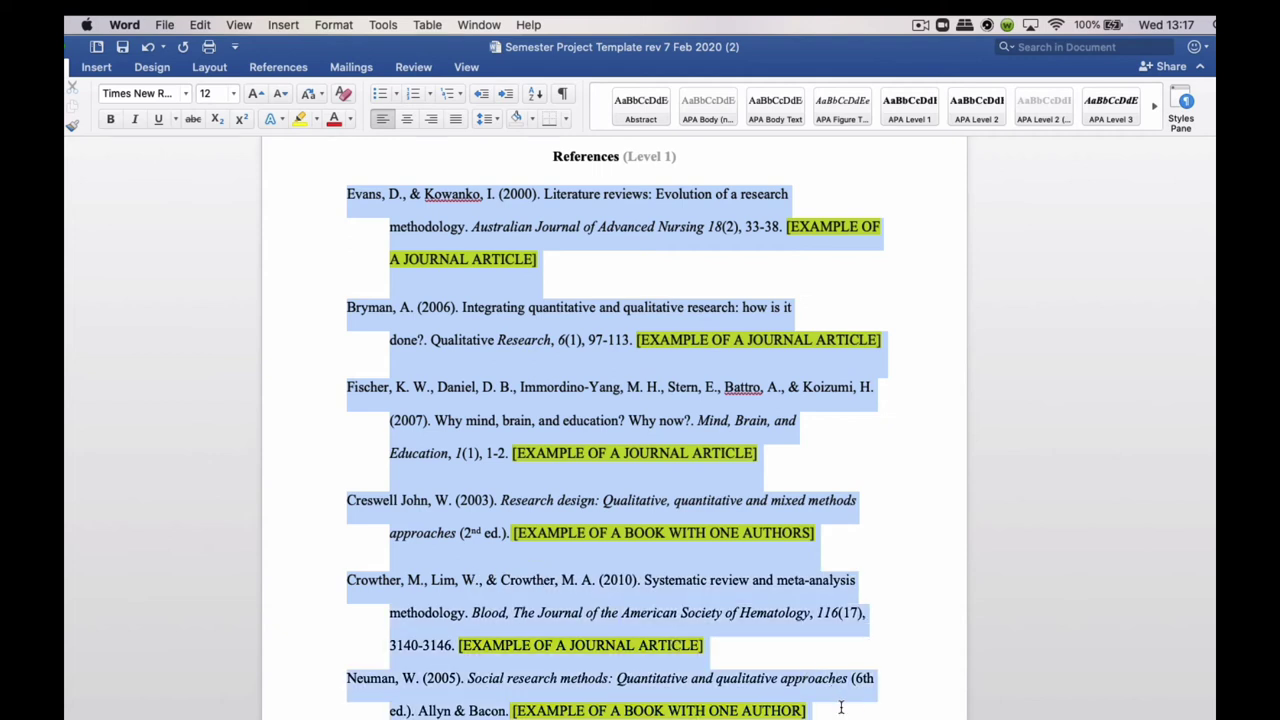
click(428, 28)
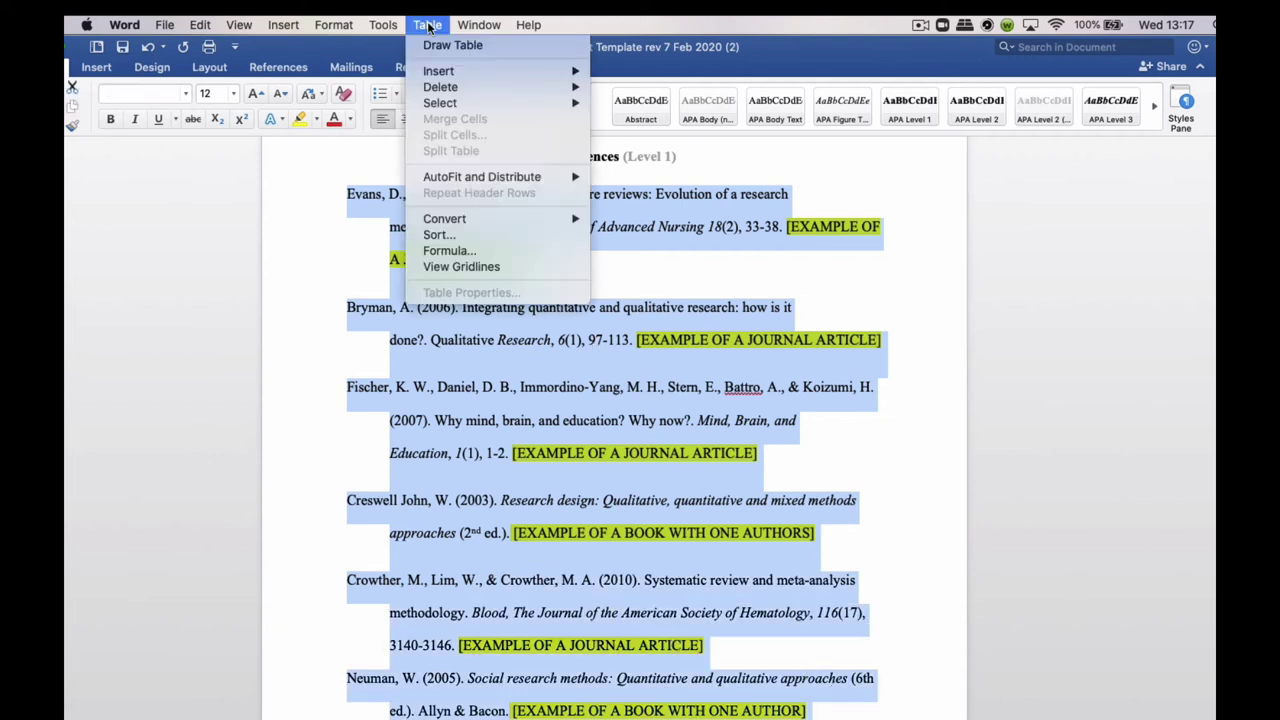
click(437, 235)
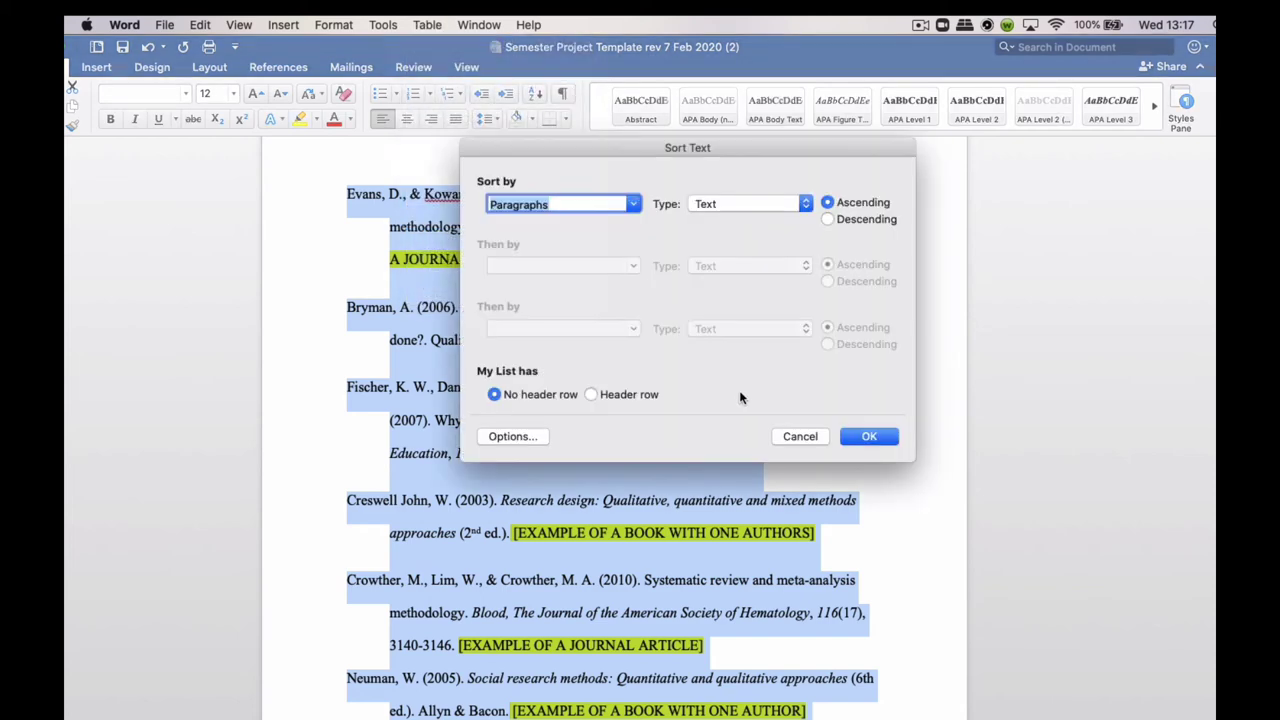
click(867, 437)
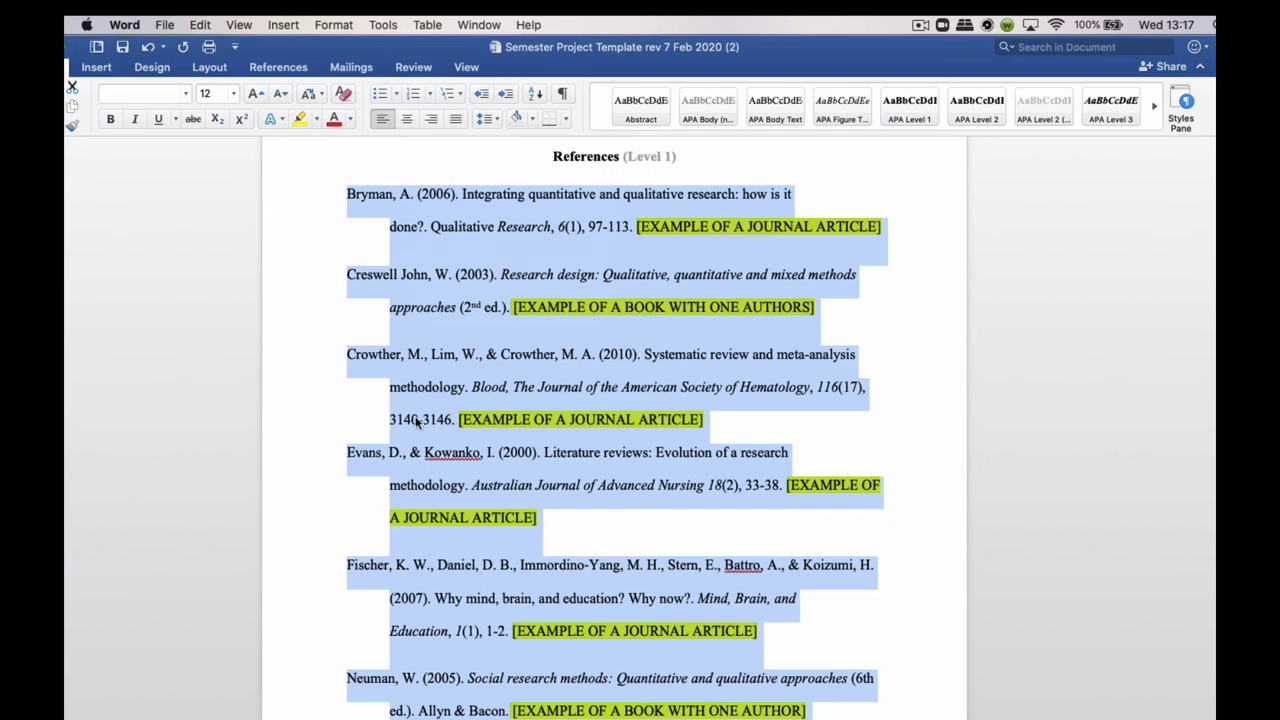
click(368, 234)
Step: Delete all existing entries under the Table of Contents heading
scroll(369, 238, up, 20)
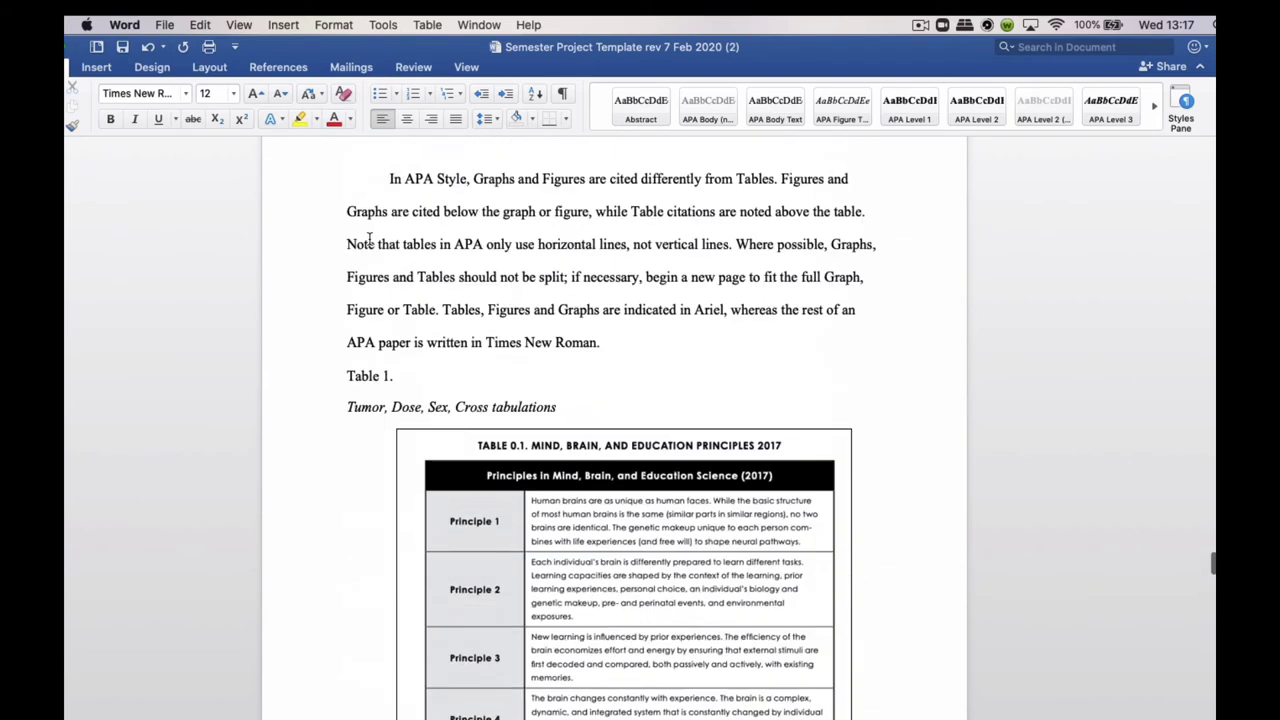
scroll(369, 240, up, 20)
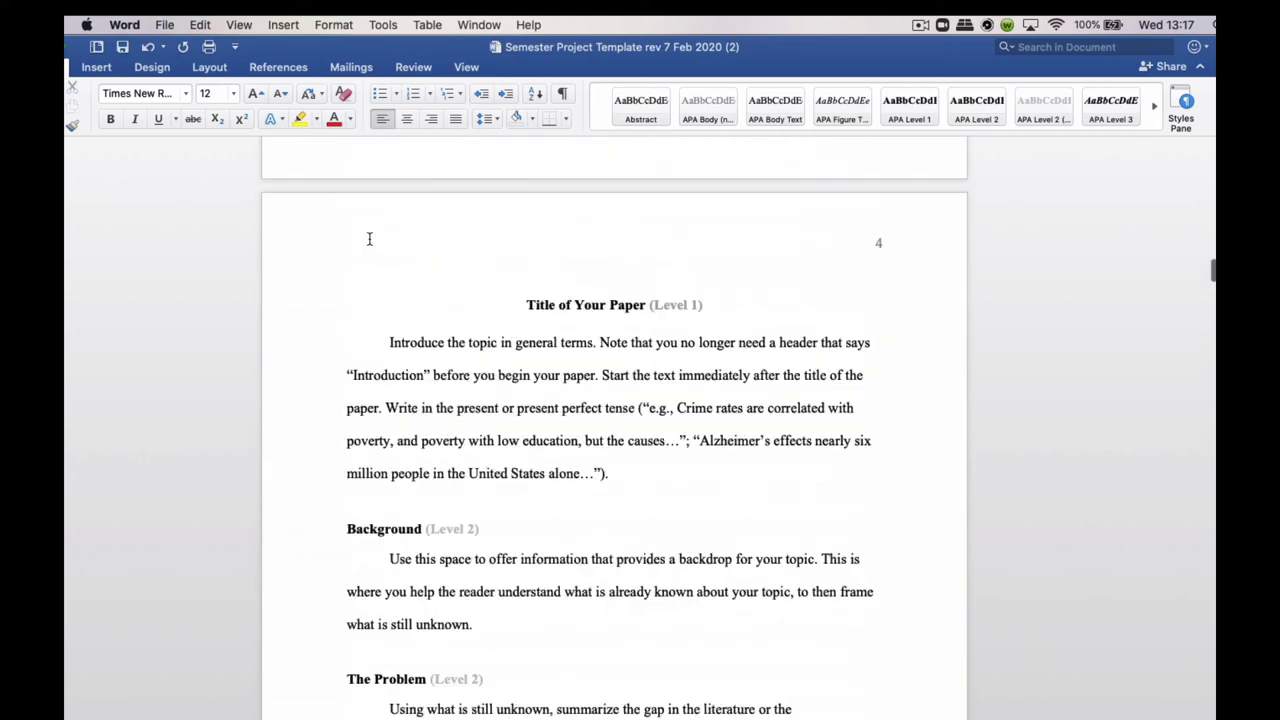
scroll(369, 240, up, 5)
scroll(370, 240, down, 7)
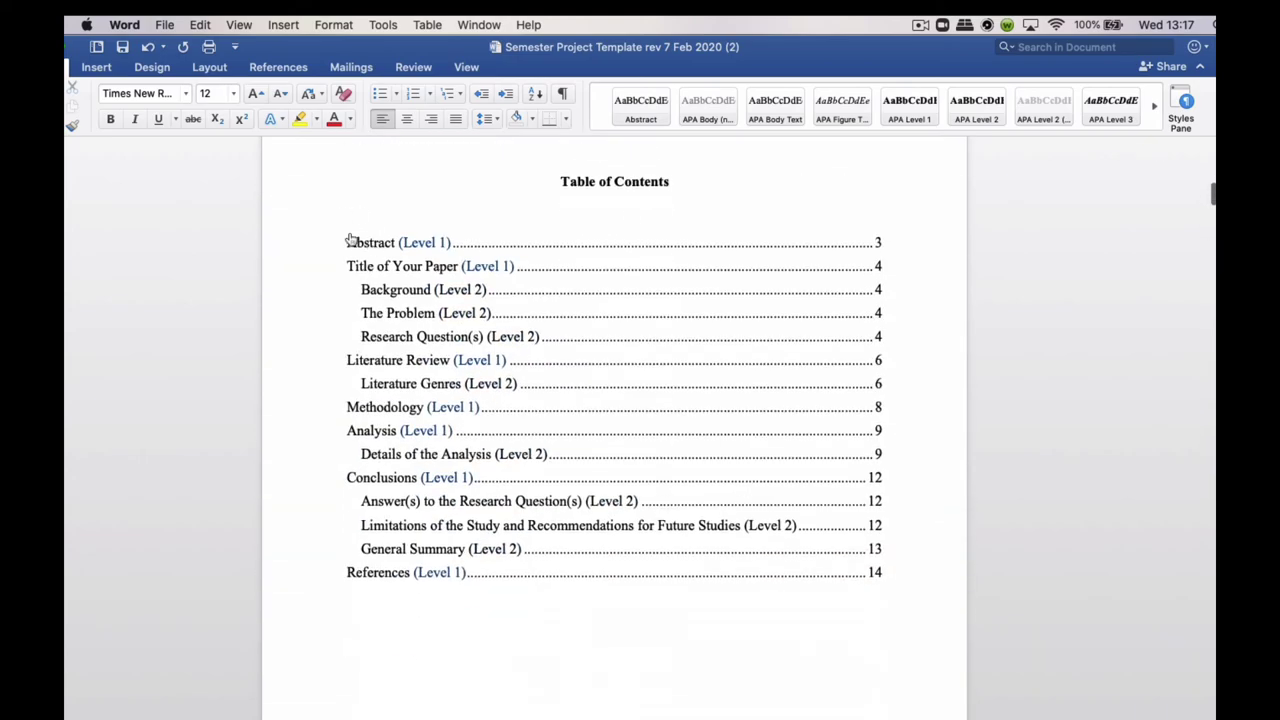
drag(903, 577, 334, 243)
key(BackSpace)
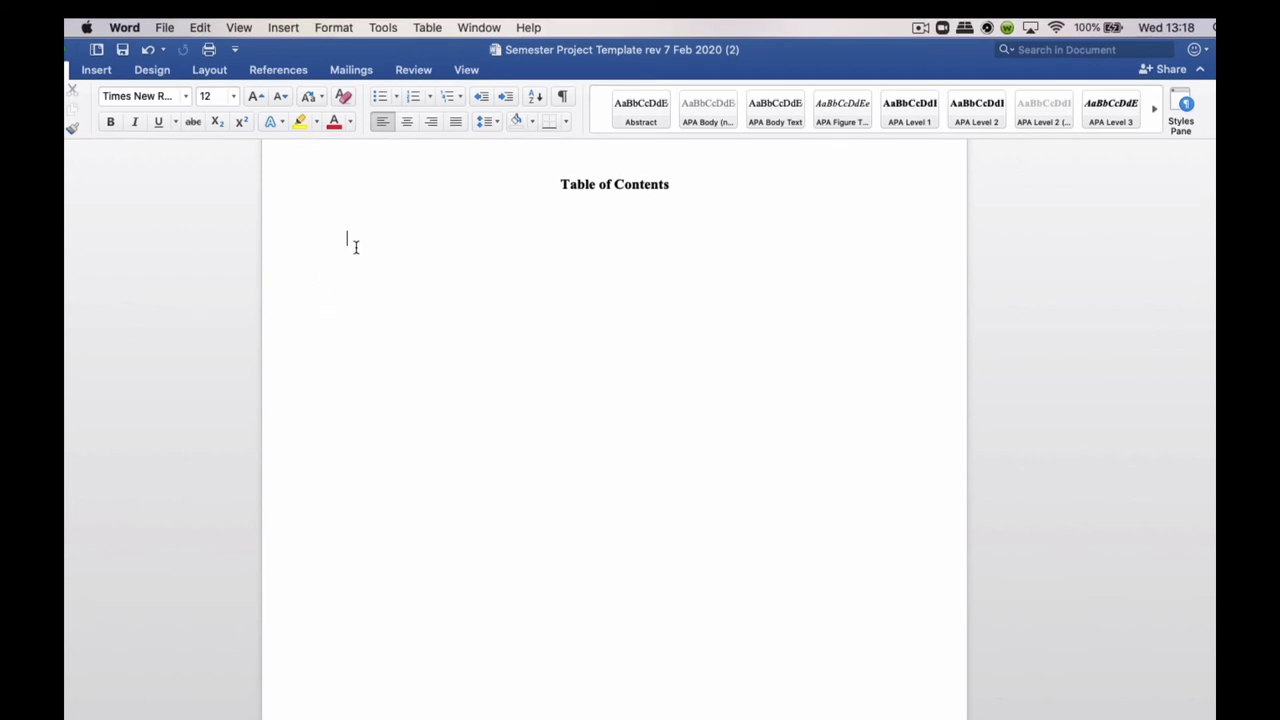
Step: Insert a replacement "From template" table of contents with APA Level 1 assigned to TOC level 1 and APA Level 2 to level 2
click(286, 28)
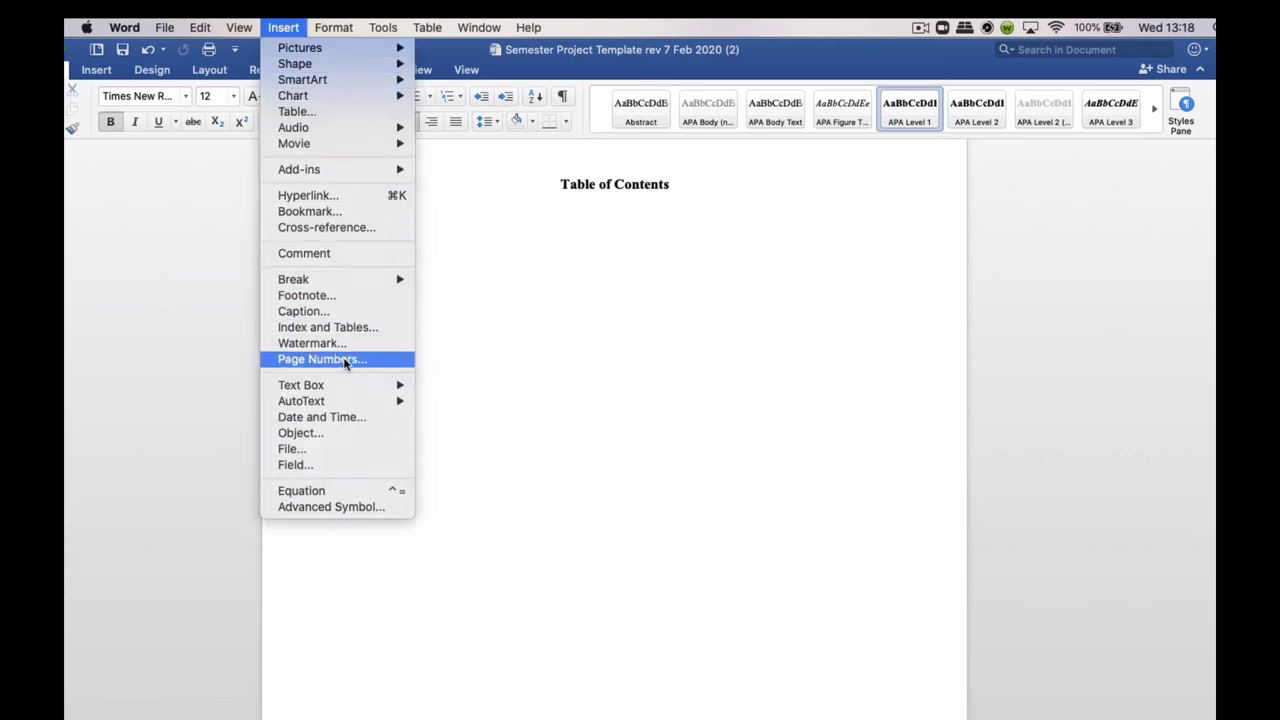
click(361, 327)
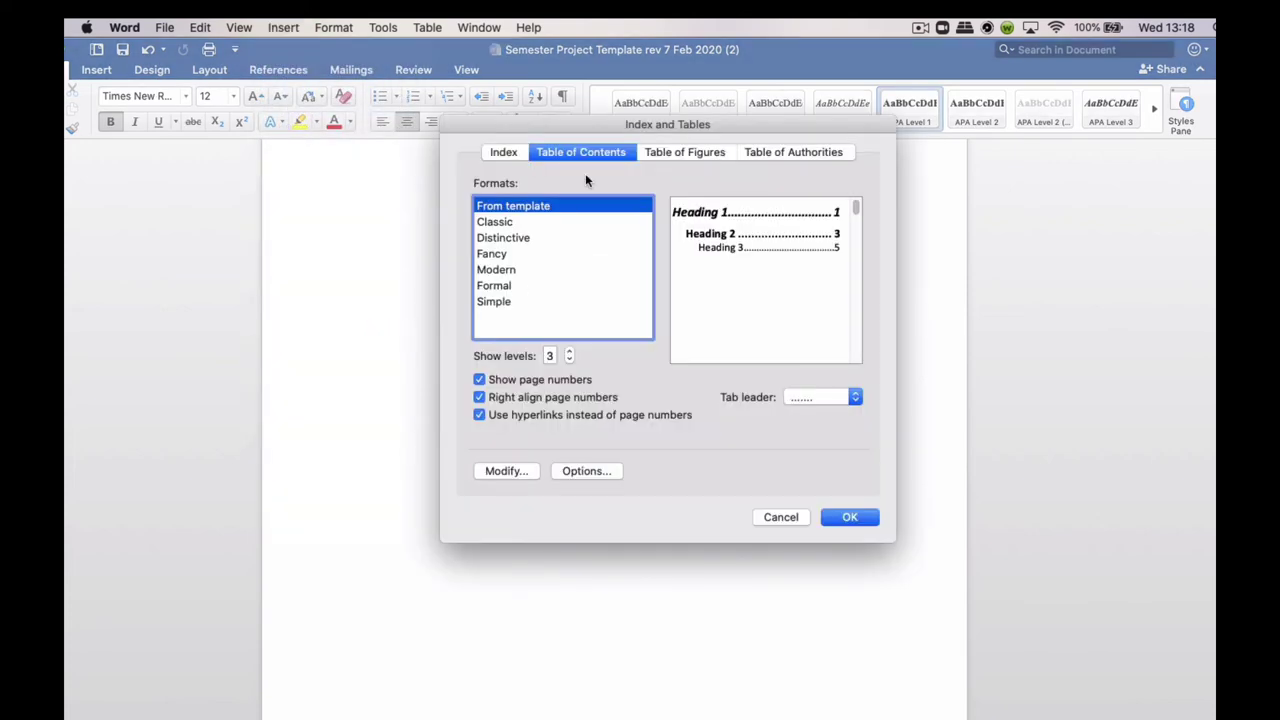
click(587, 471)
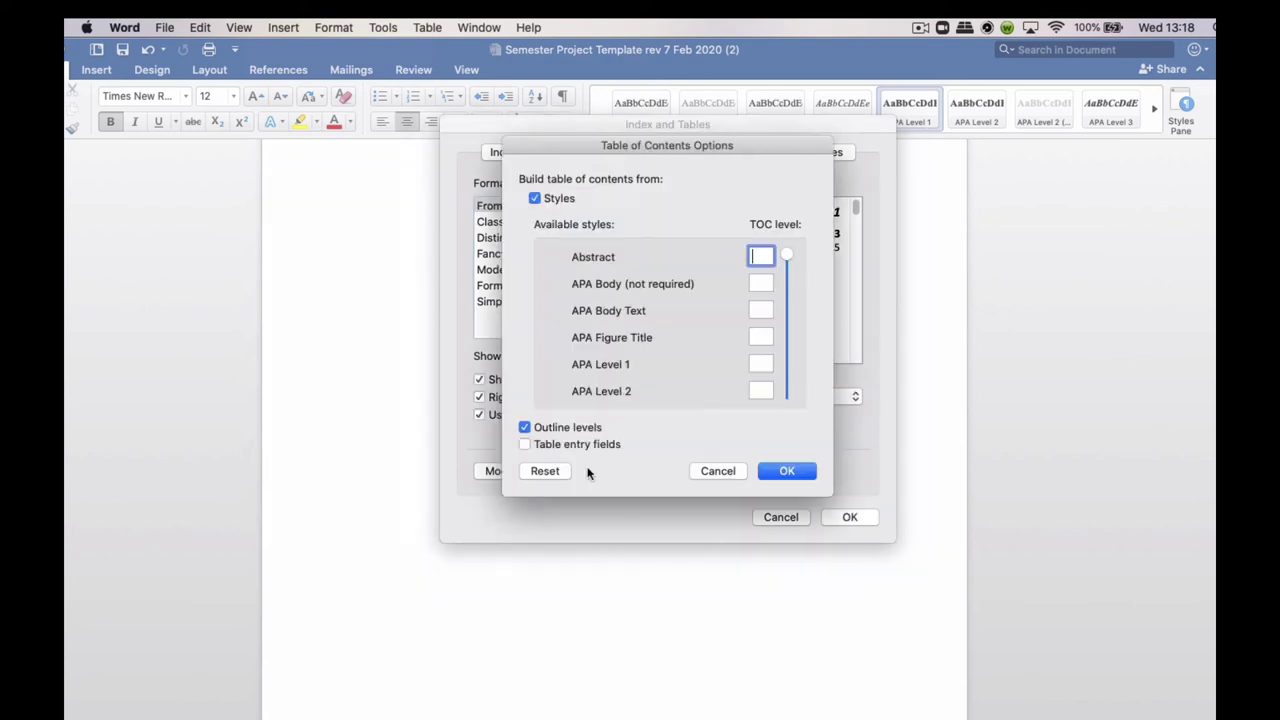
click(762, 360)
text(1)
click(763, 392)
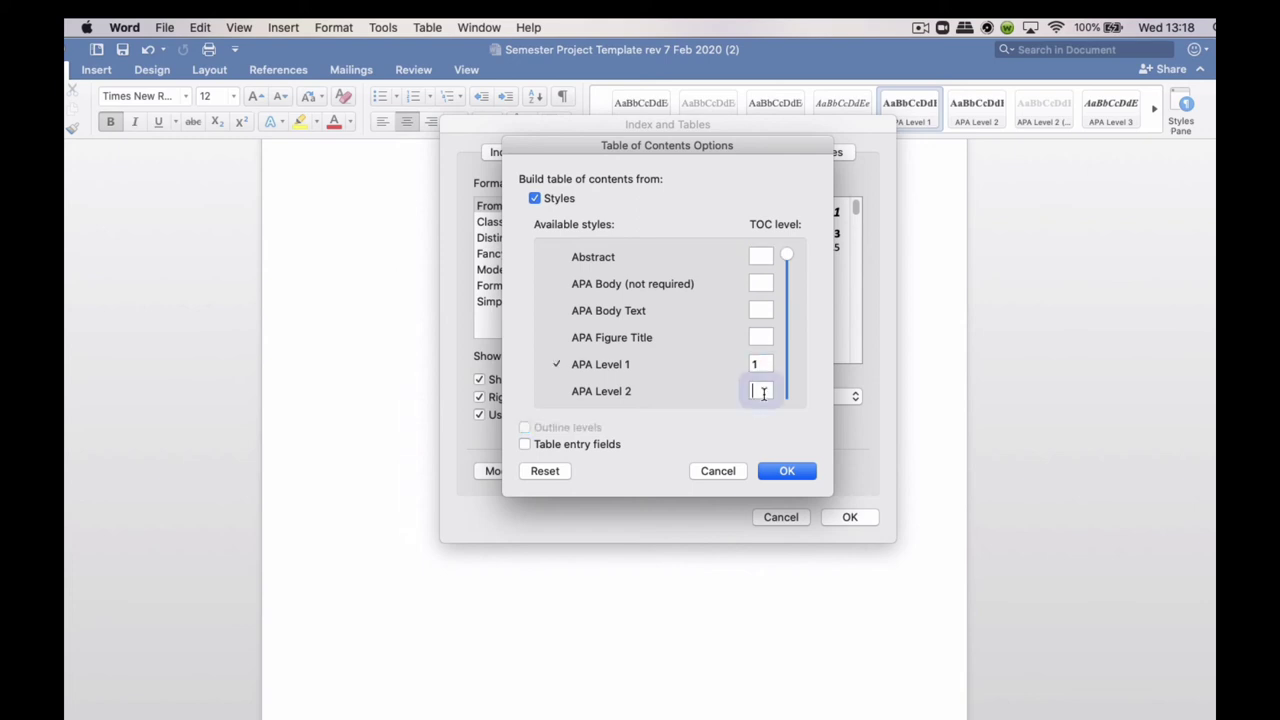
text(2)
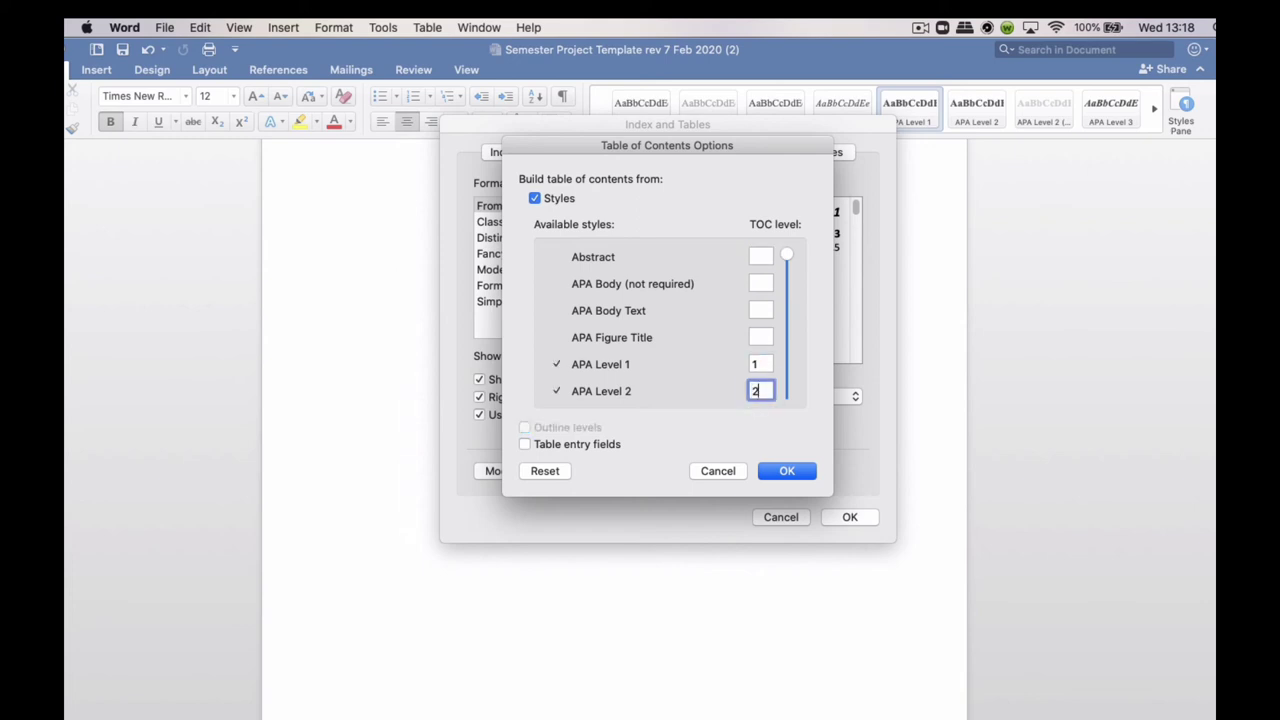
click(789, 471)
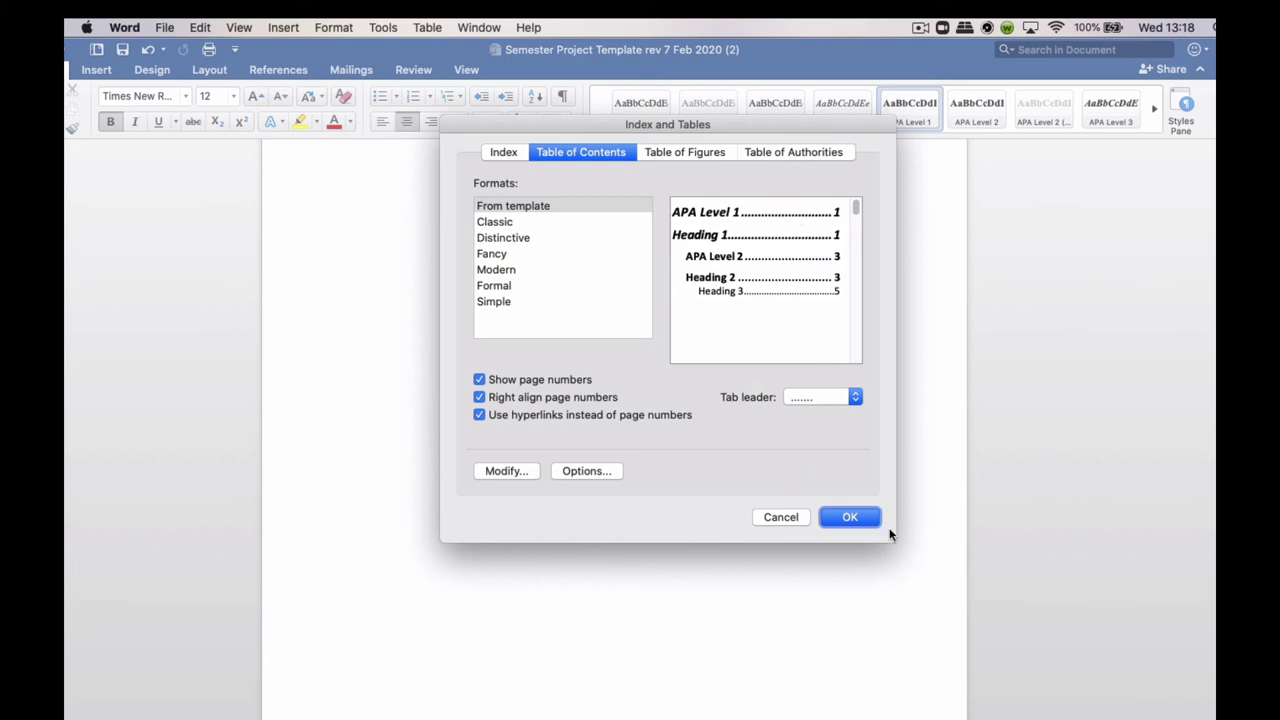
click(849, 517)
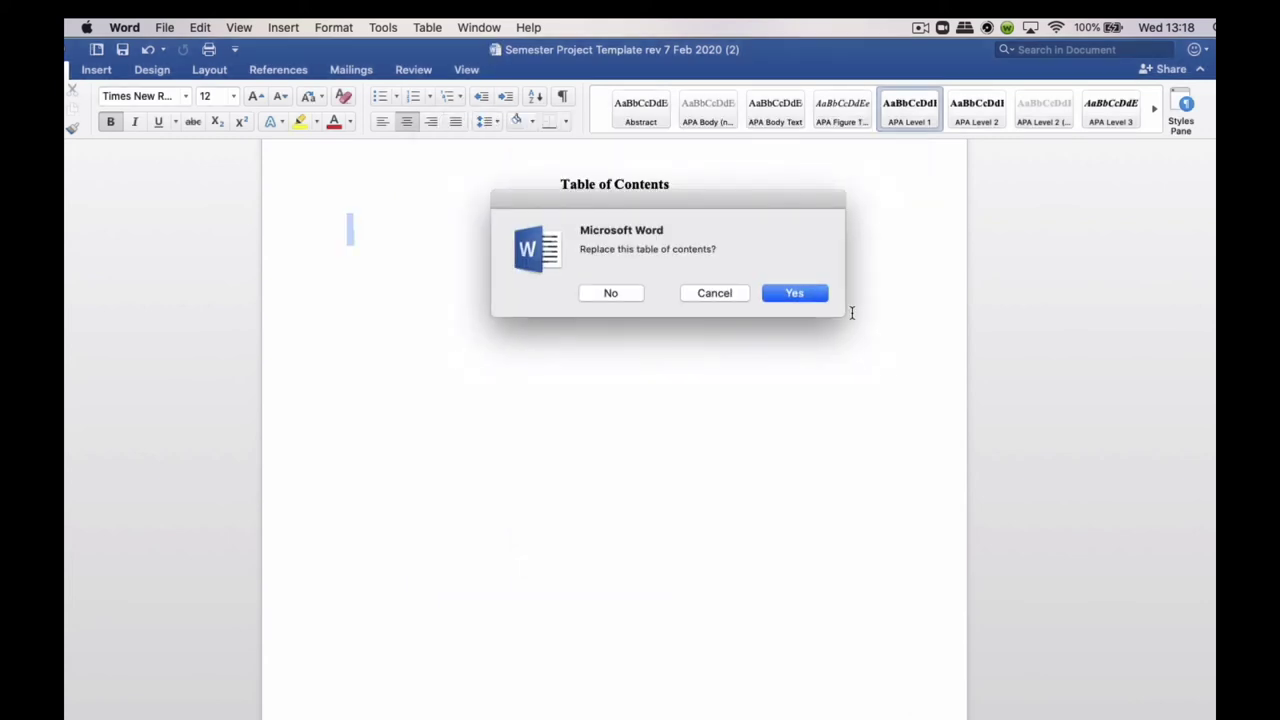
click(794, 293)
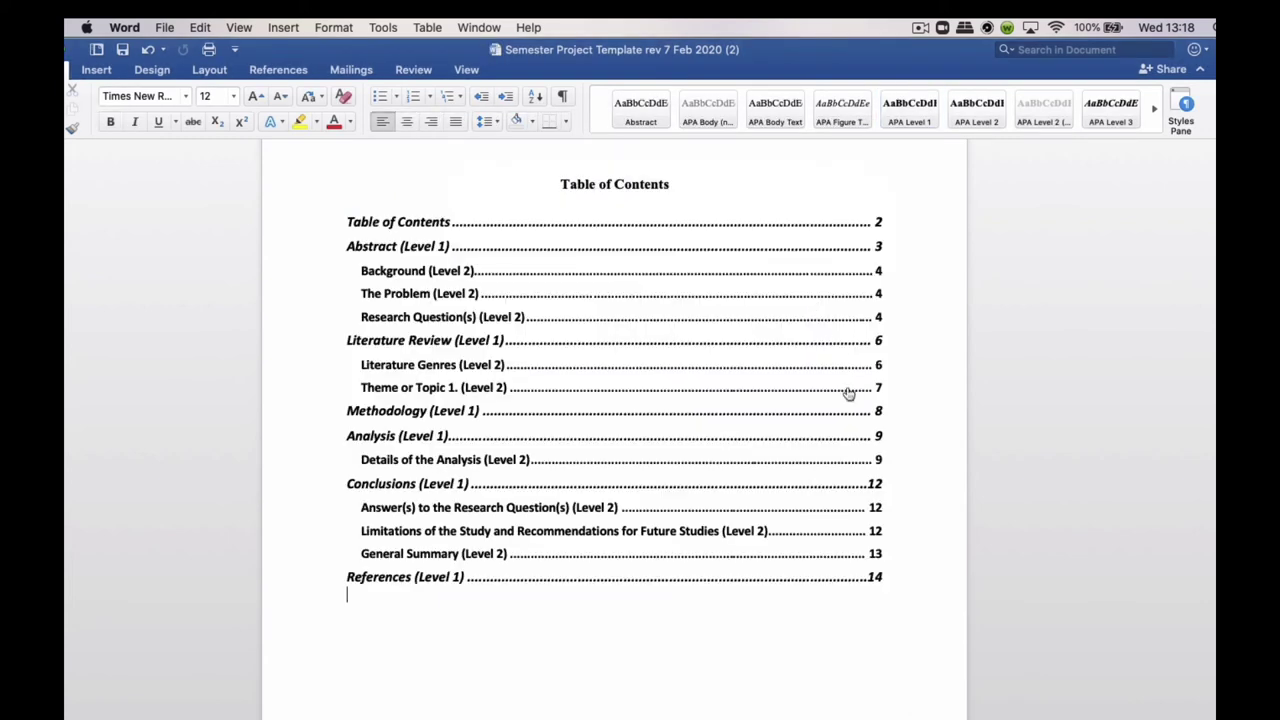
Step: Format all table of contents entries as Times New Roman 12 pt without bold or italics
drag(895, 580, 341, 219)
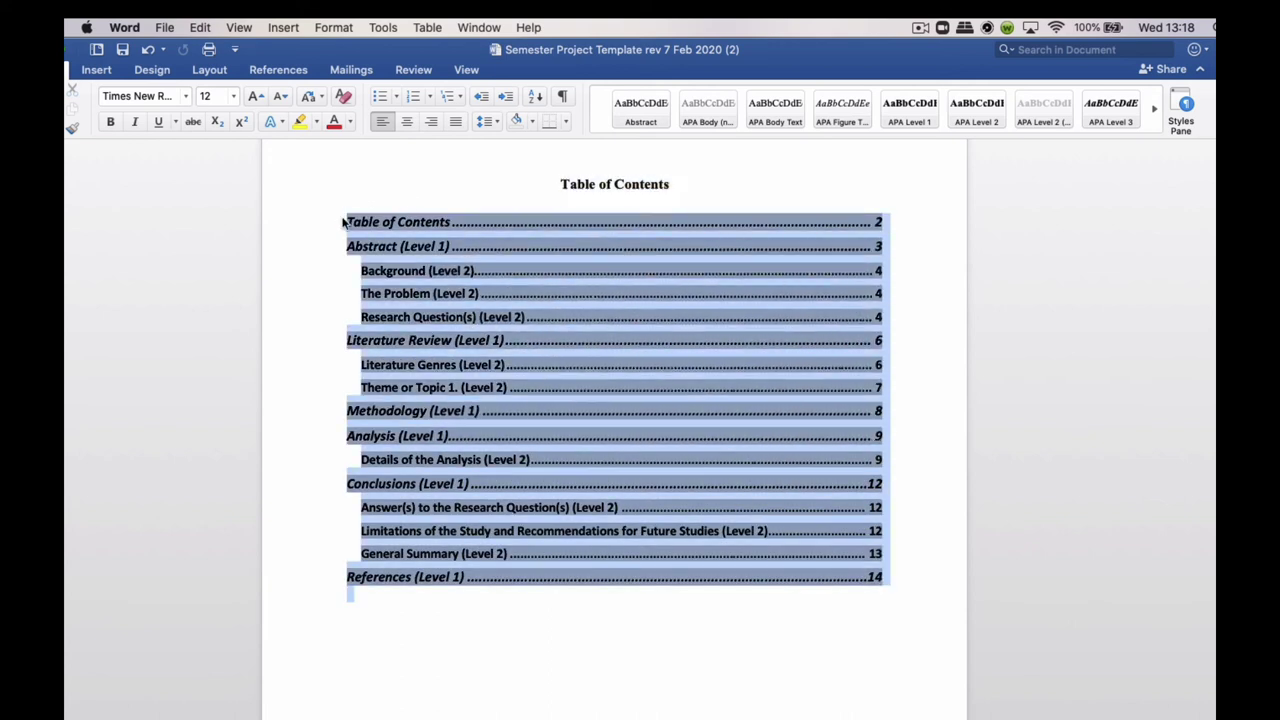
click(185, 96)
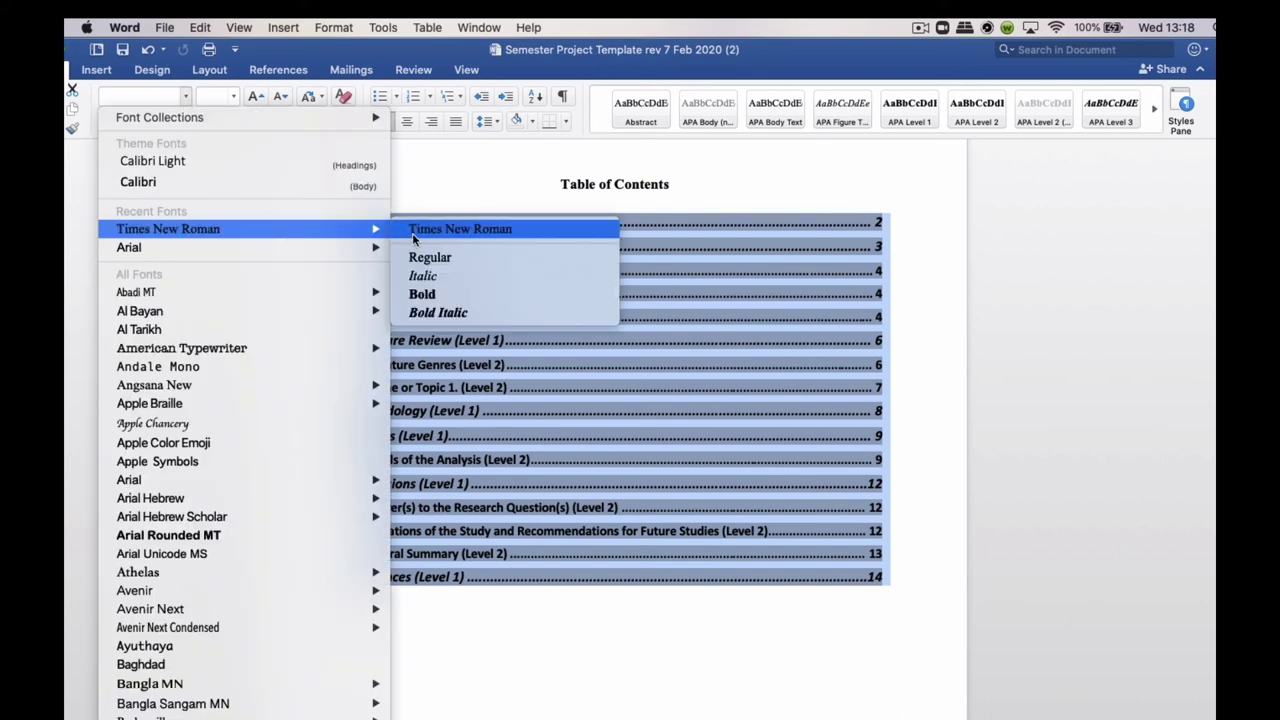
click(412, 231)
click(231, 96)
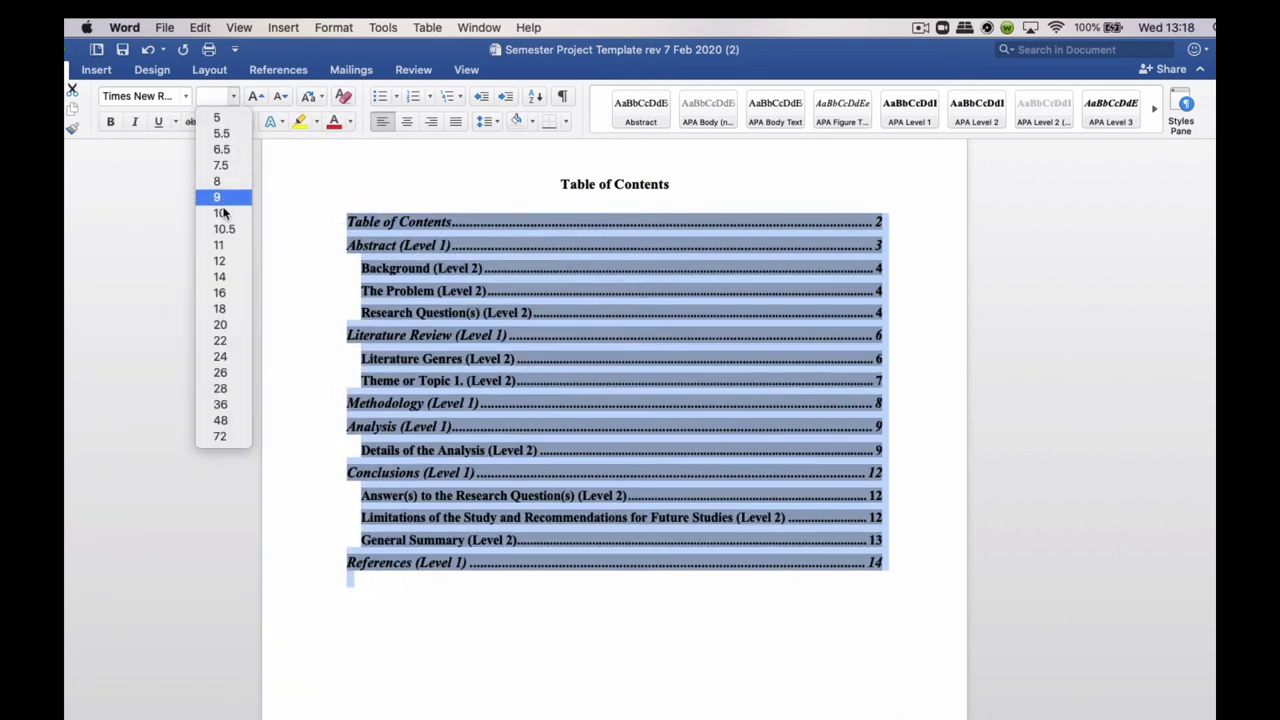
click(220, 261)
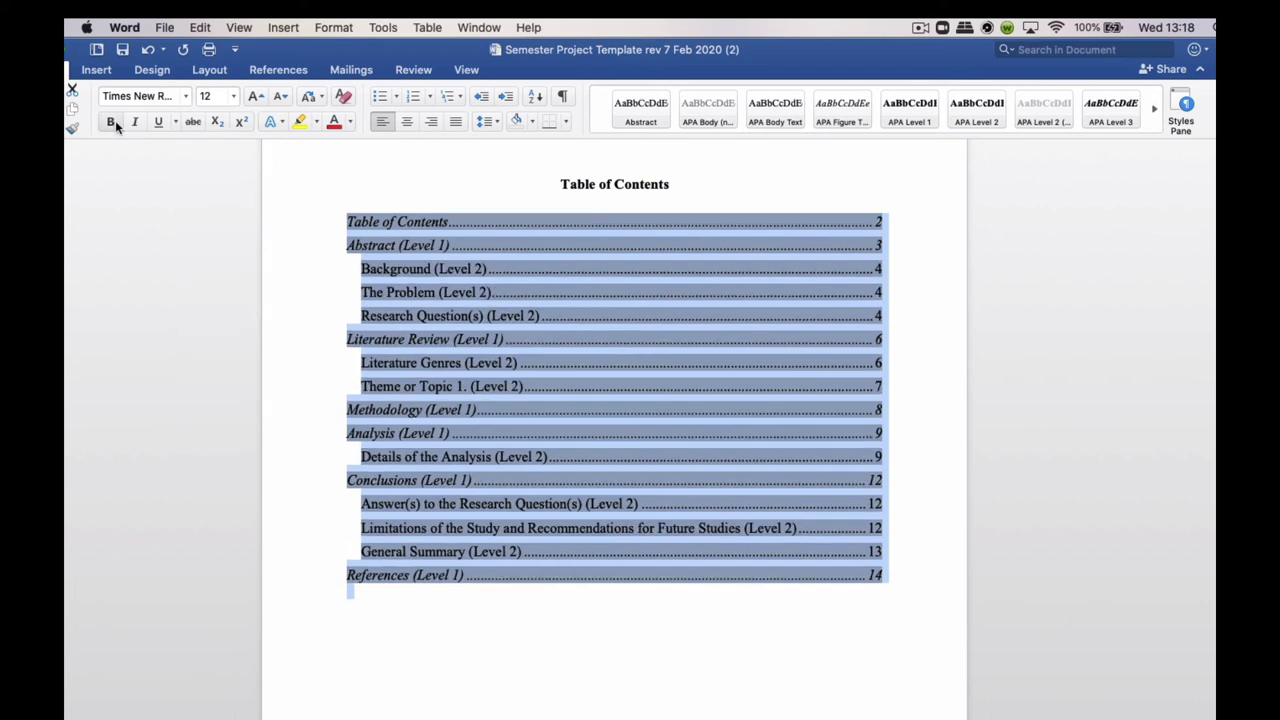
click(135, 122)
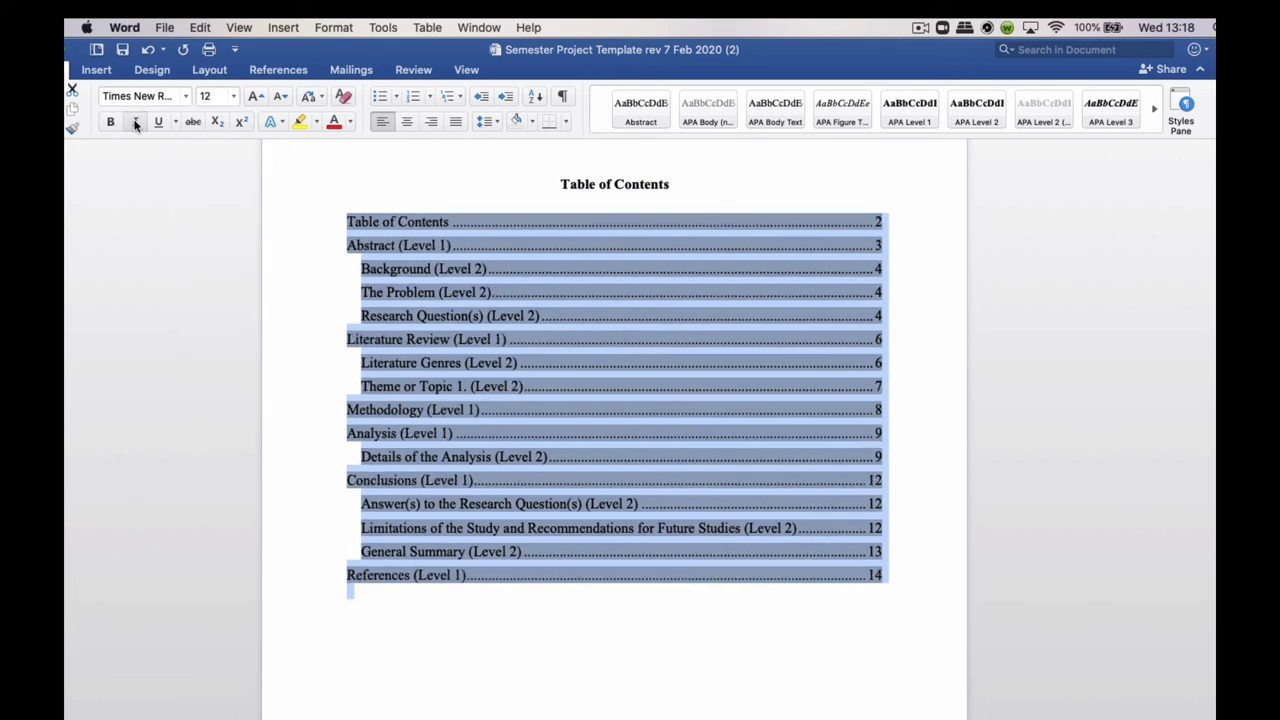
click(476, 623)
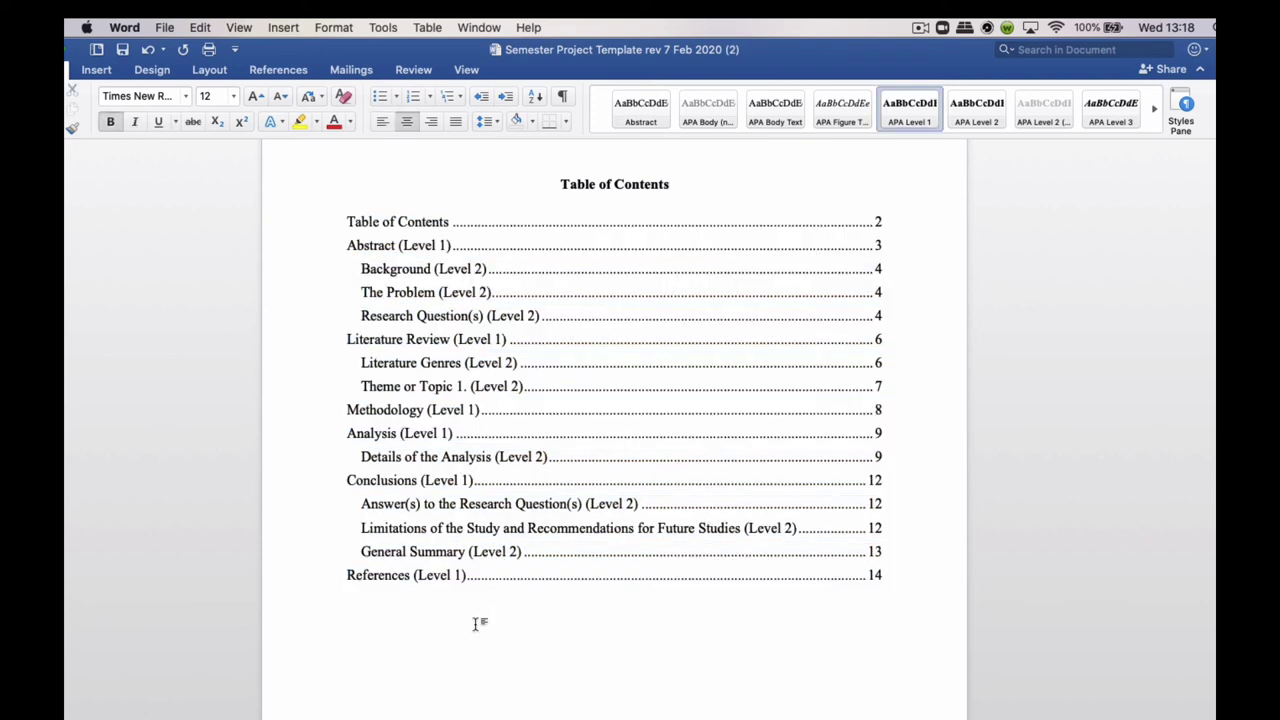
Step: Delete the "Table of Contents" line from the entries in the generated table
click(897, 217)
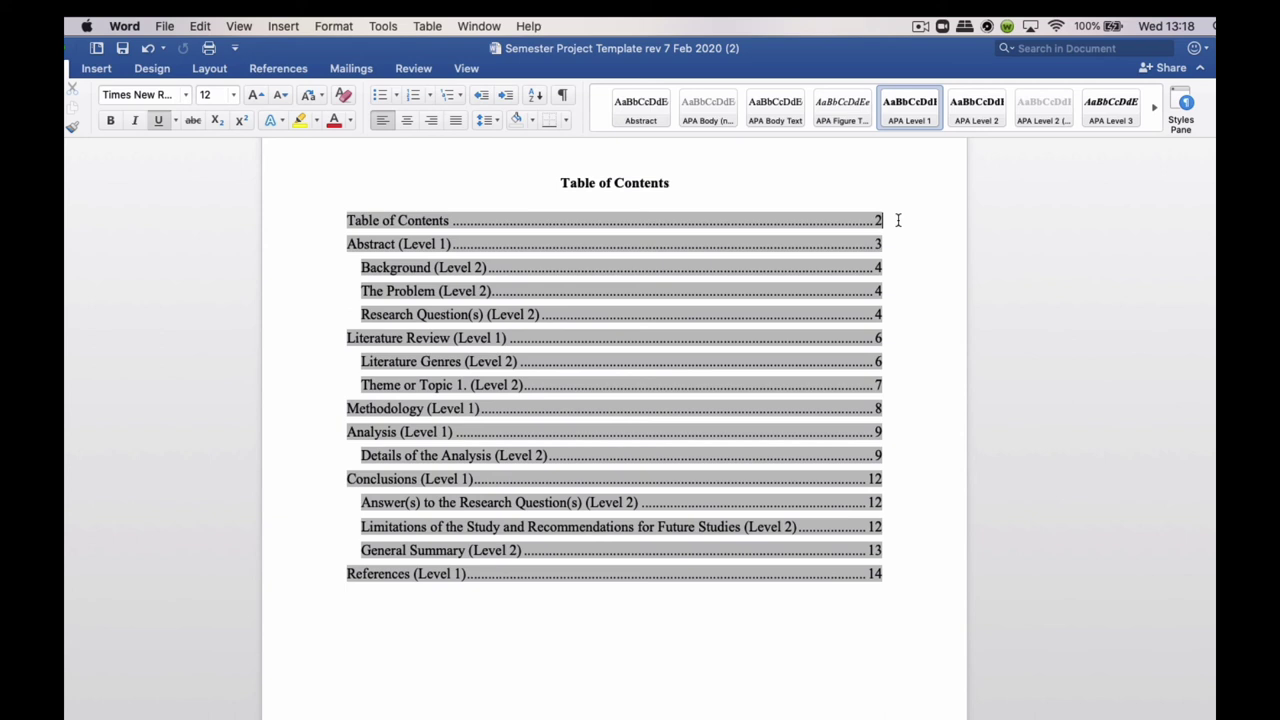
triple_click(897, 220)
key(BackSpace)
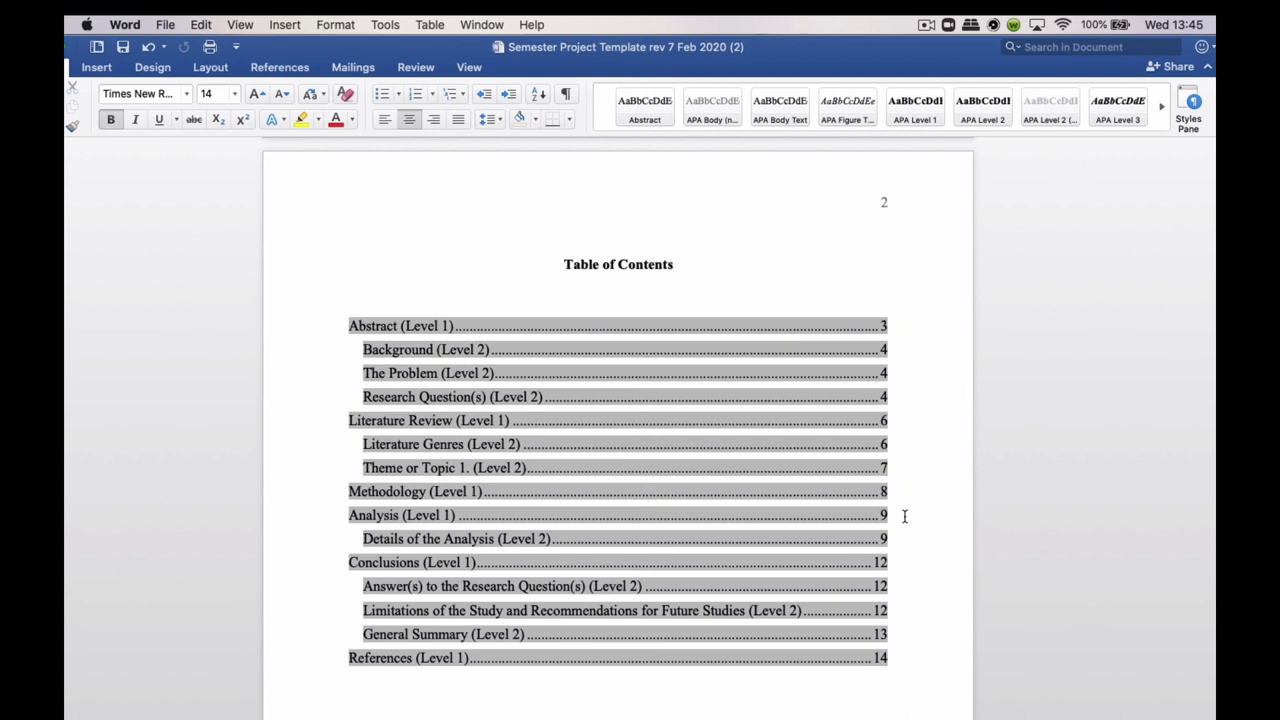
Step: Update the entire table of contents, including its headings as well as the page numbers
click(899, 444)
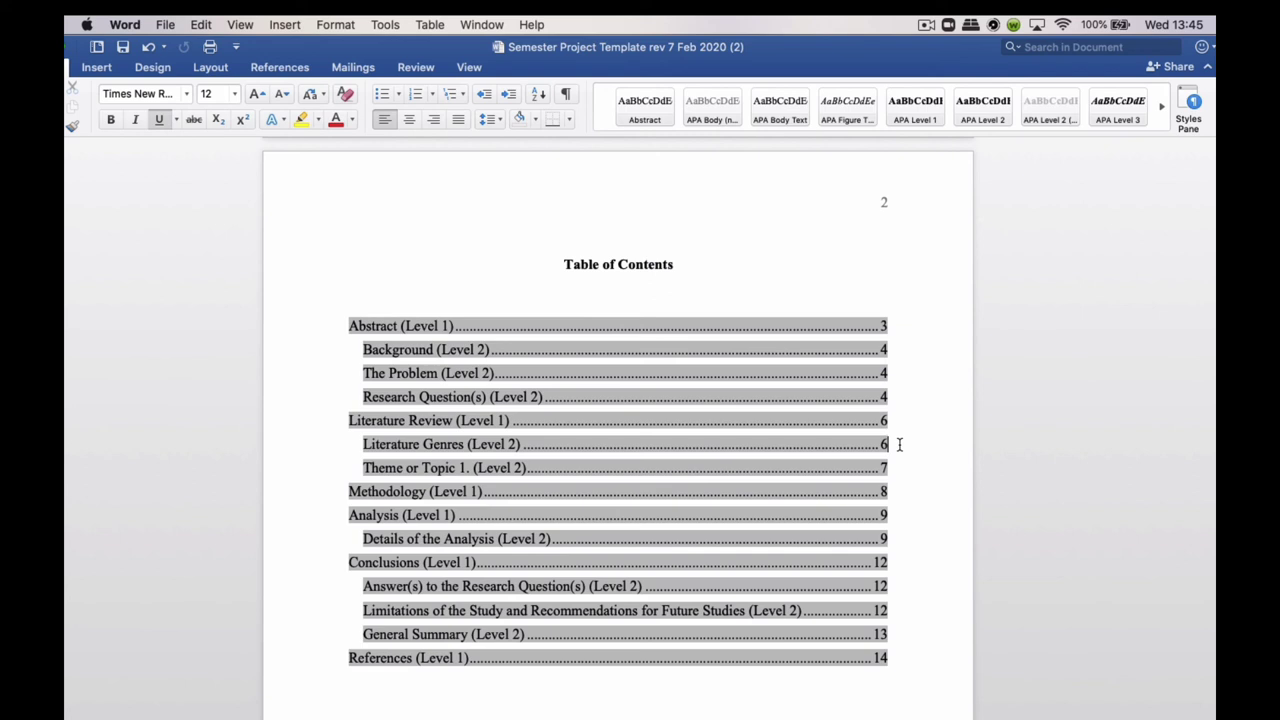
right_click(899, 446)
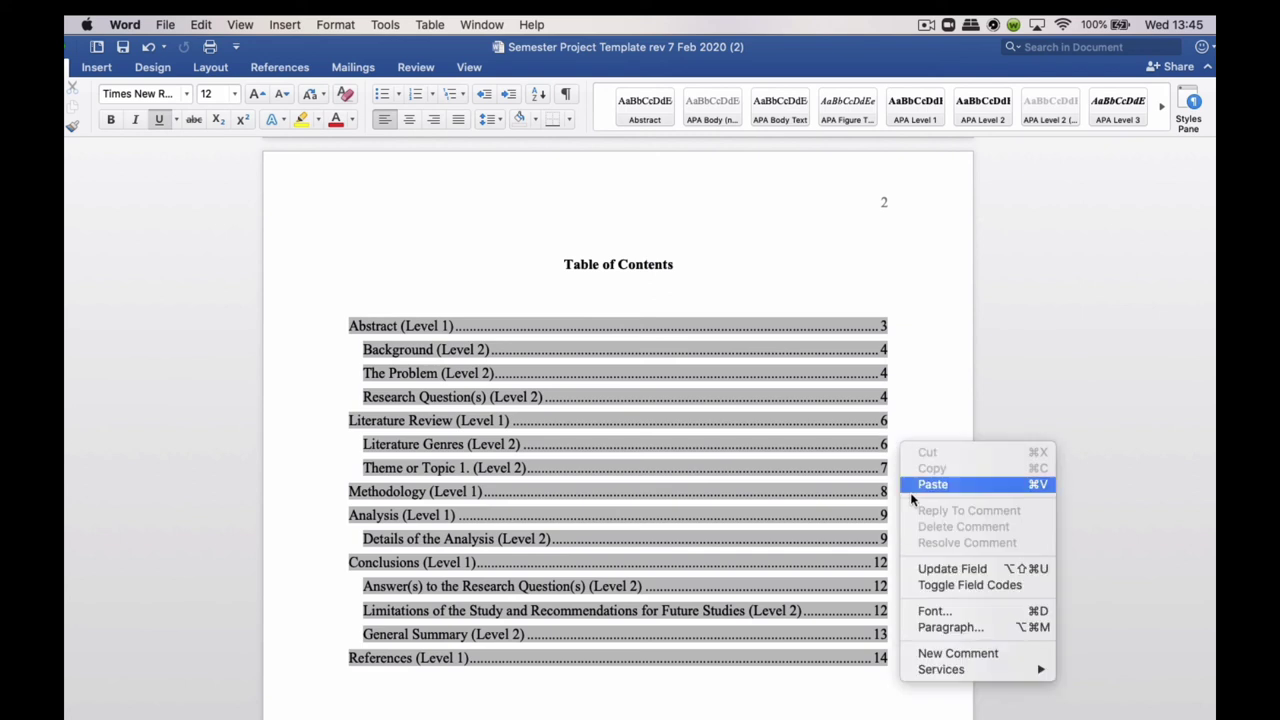
click(940, 569)
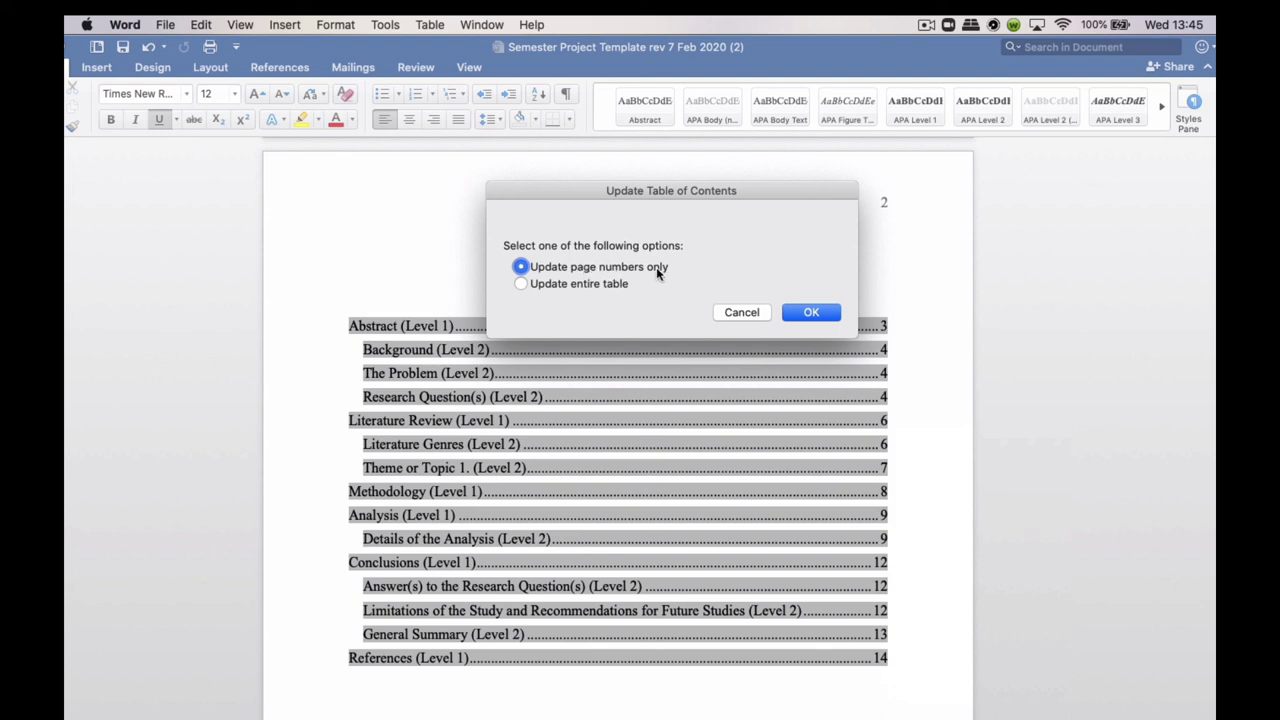
click(520, 284)
click(811, 313)
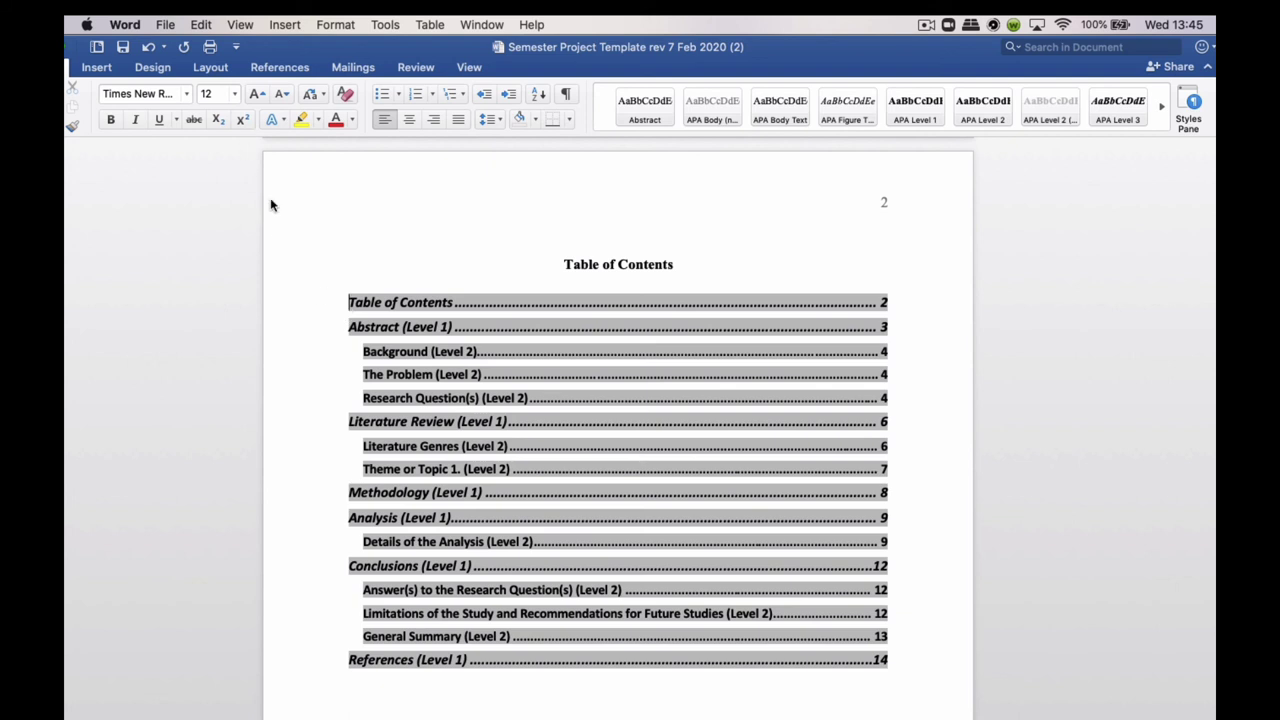
Step: Reformat all entries of the updated table of contents as Times New Roman 12 pt, removing the bold and italics
drag(900, 662, 336, 301)
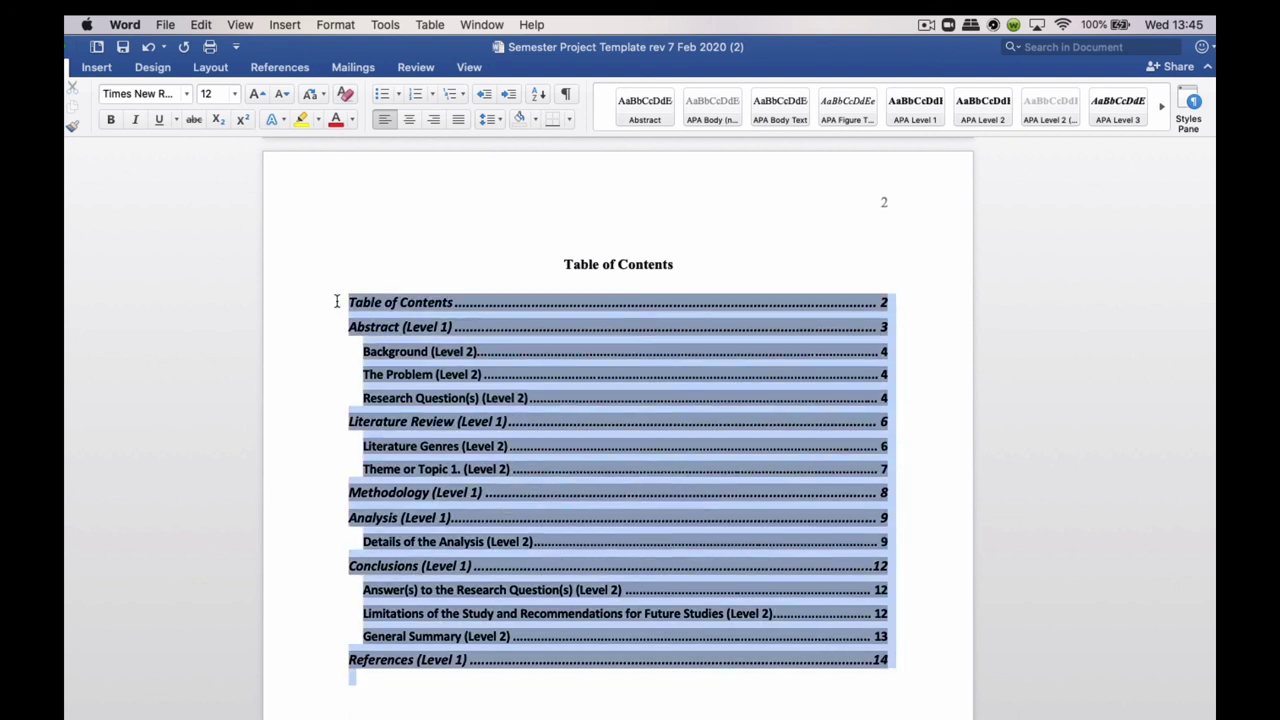
click(187, 94)
mouse_move(240, 231)
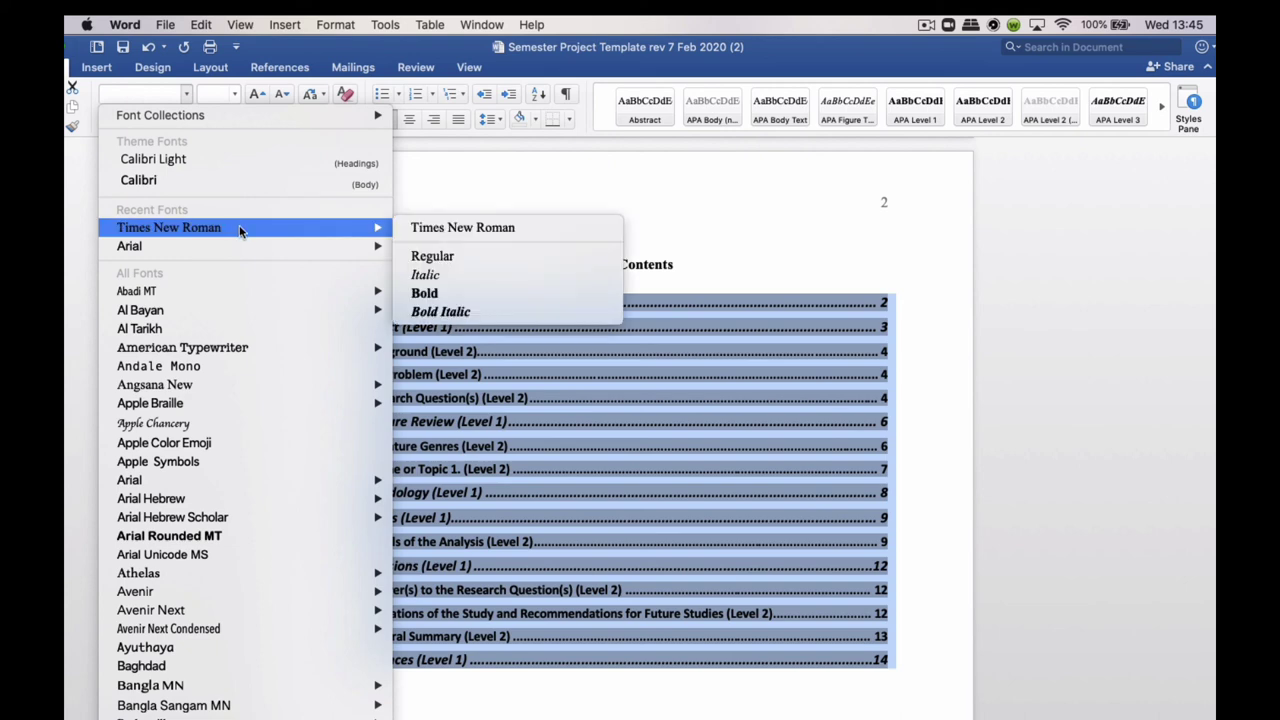
click(420, 231)
click(232, 95)
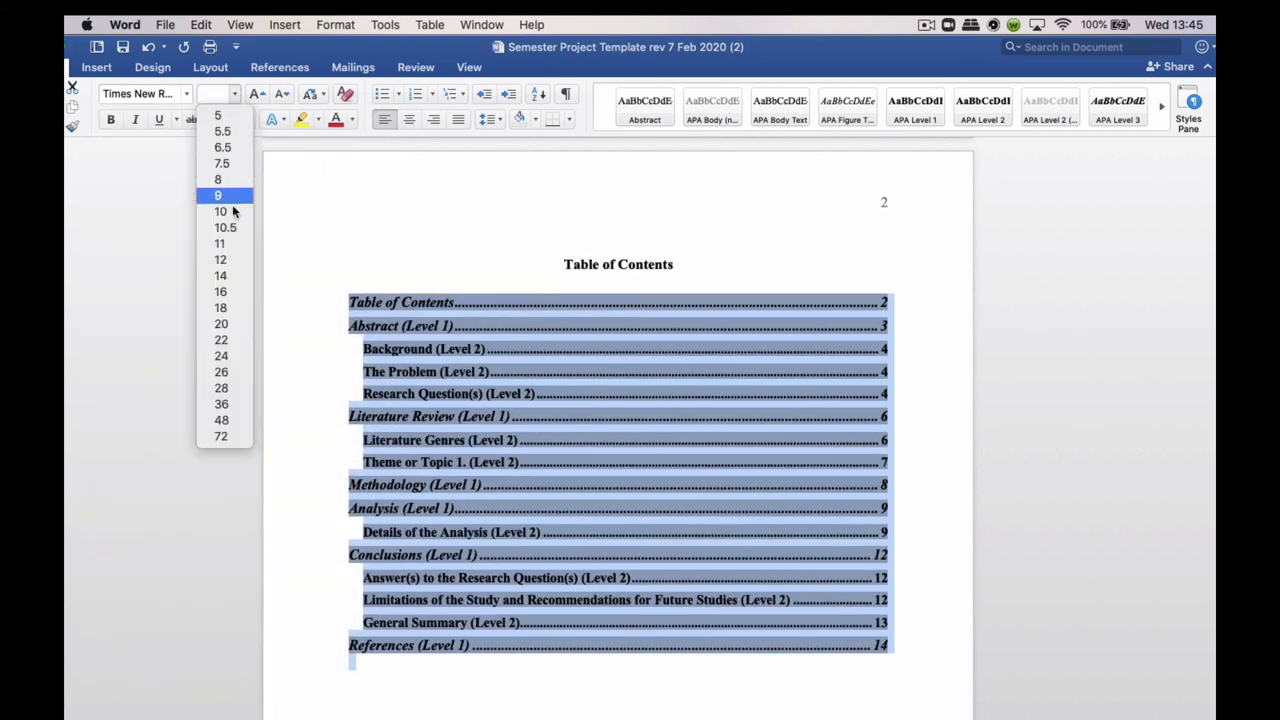
click(224, 260)
click(112, 121)
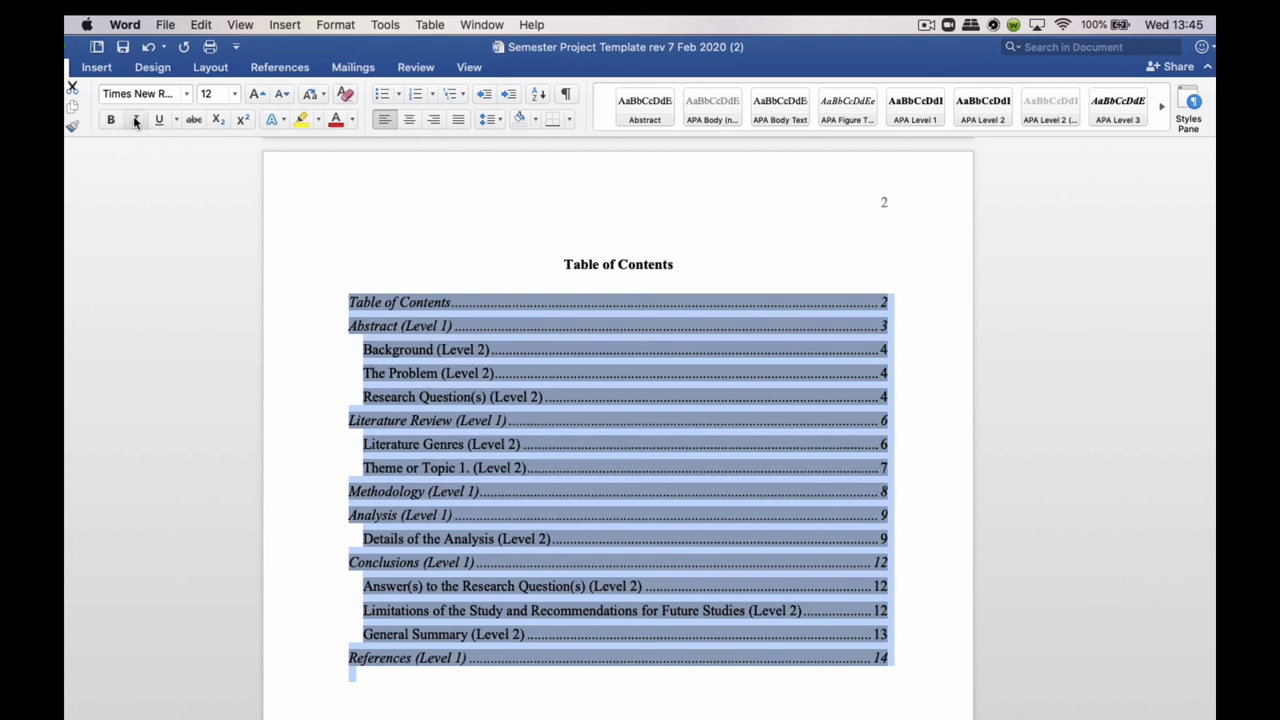
click(135, 120)
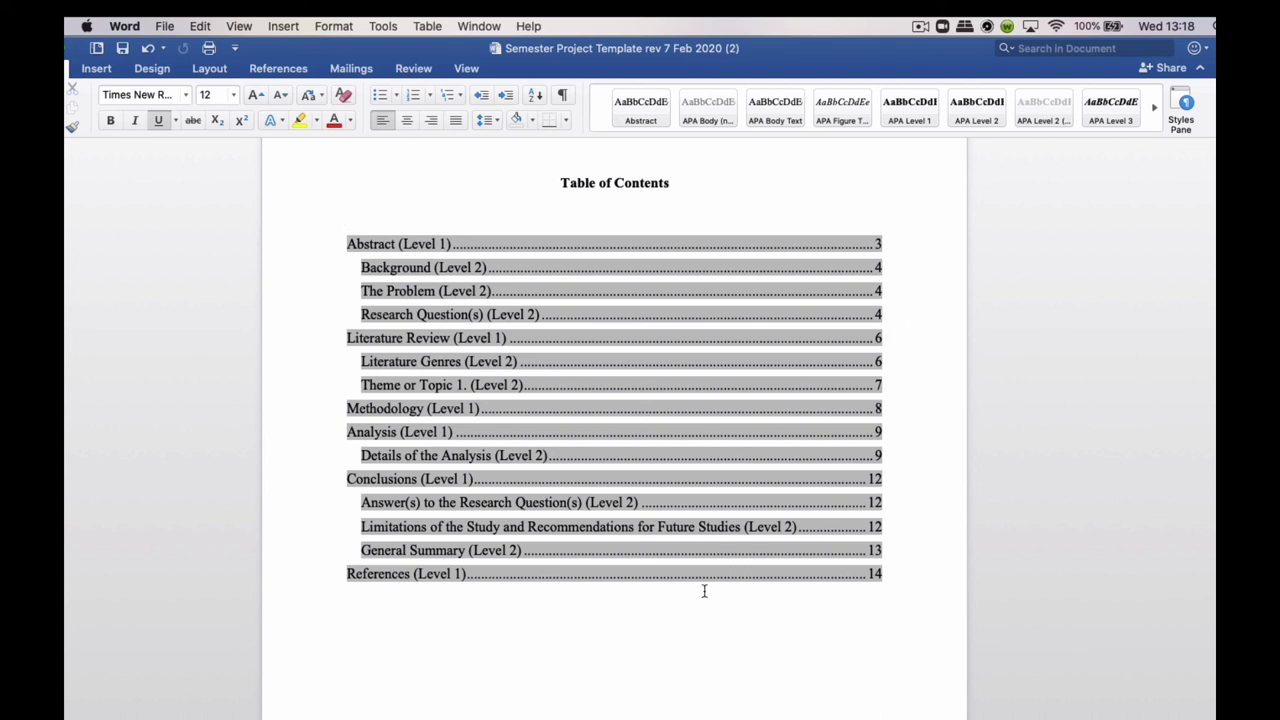
scroll(851, 189, up, 10)
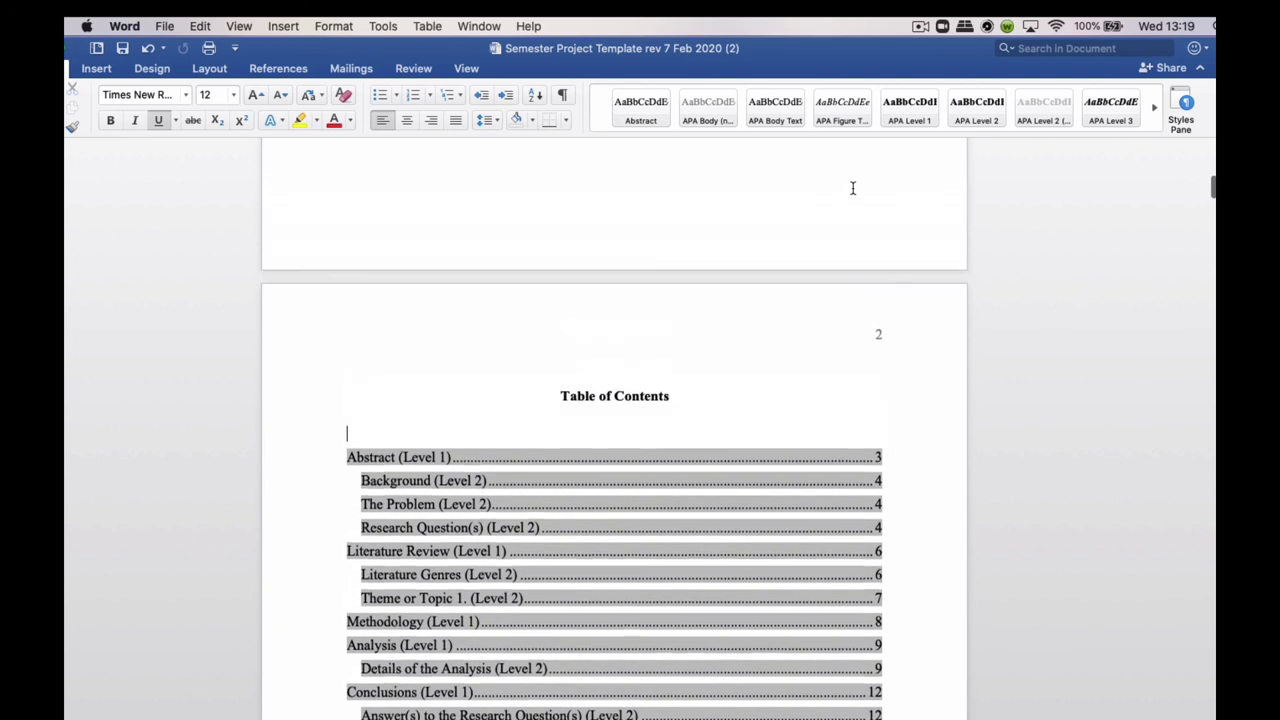
scroll(853, 188, up, 5)
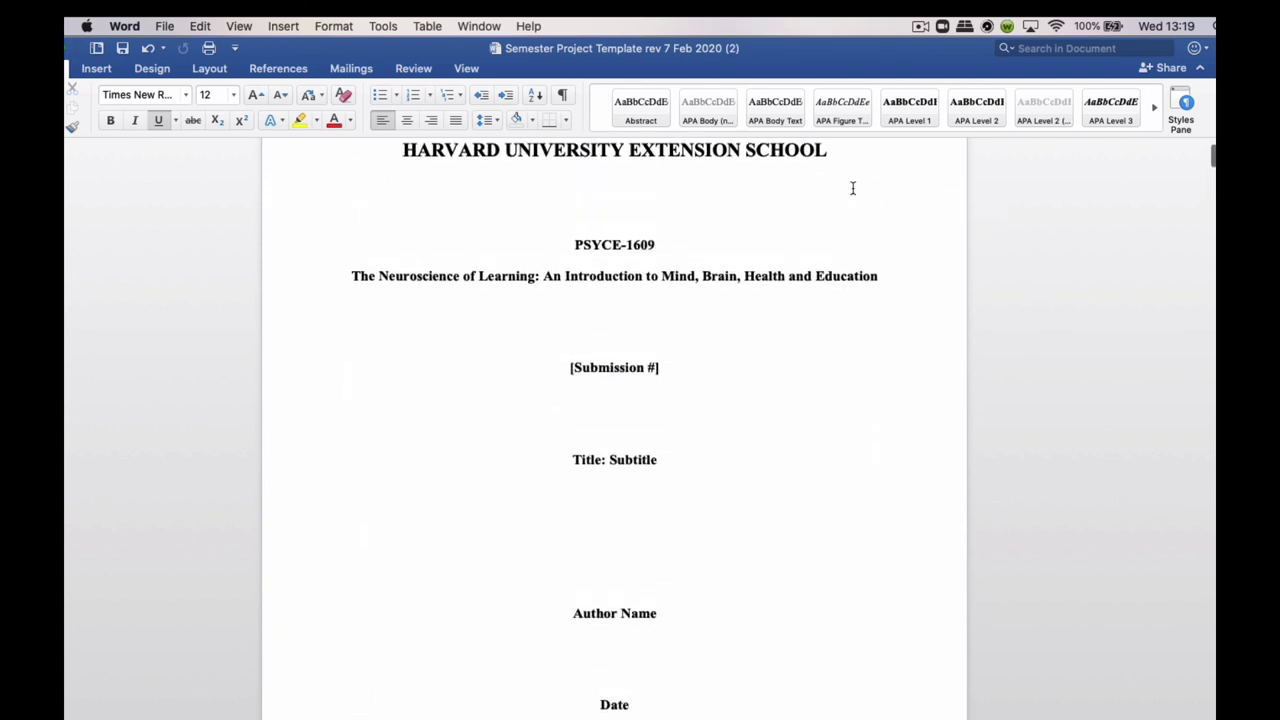